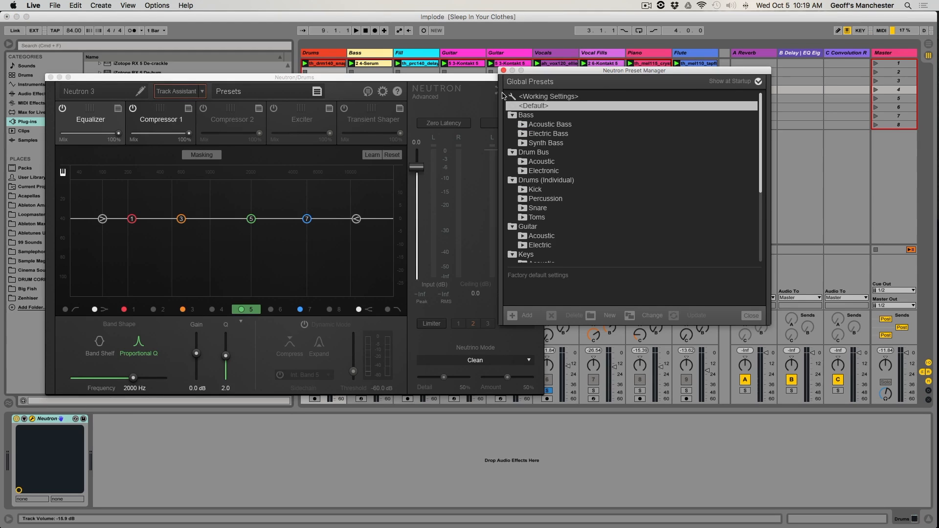
Dismiss the preset manager and look at the Transient Shaper and Exciter modules before returning to the Equalizer
click(503, 72)
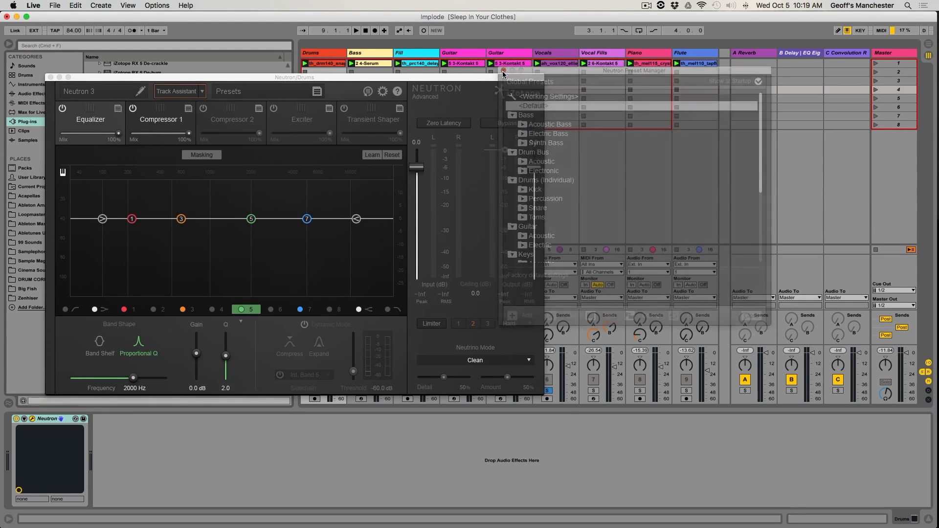
click(354, 127)
click(309, 127)
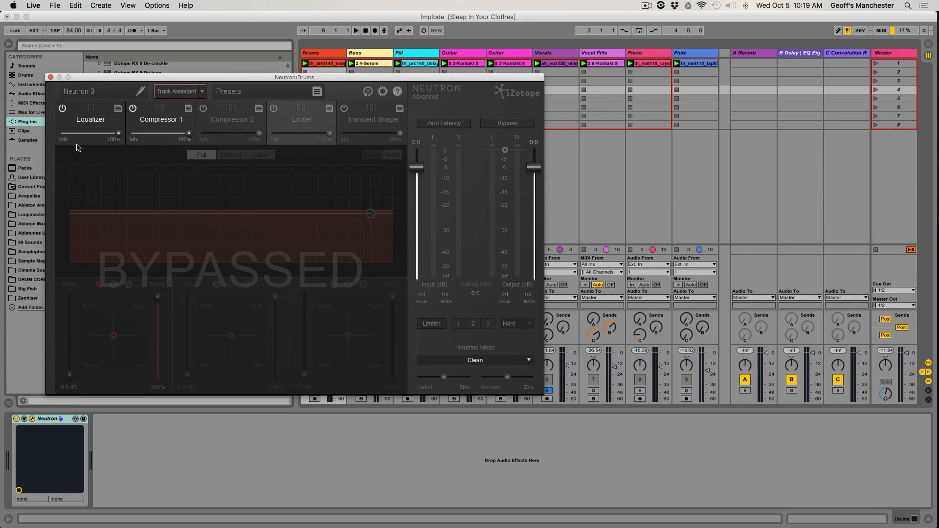
click(88, 121)
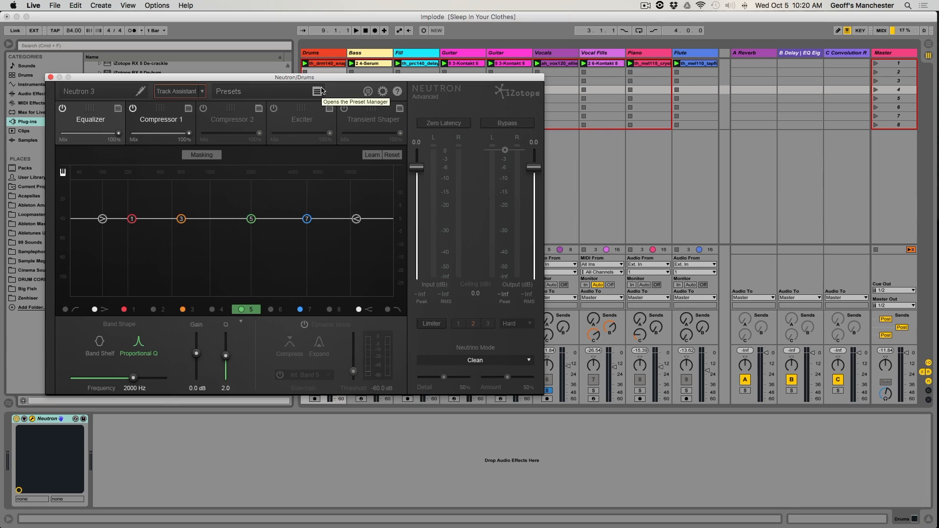
drag(284, 79, 598, 112)
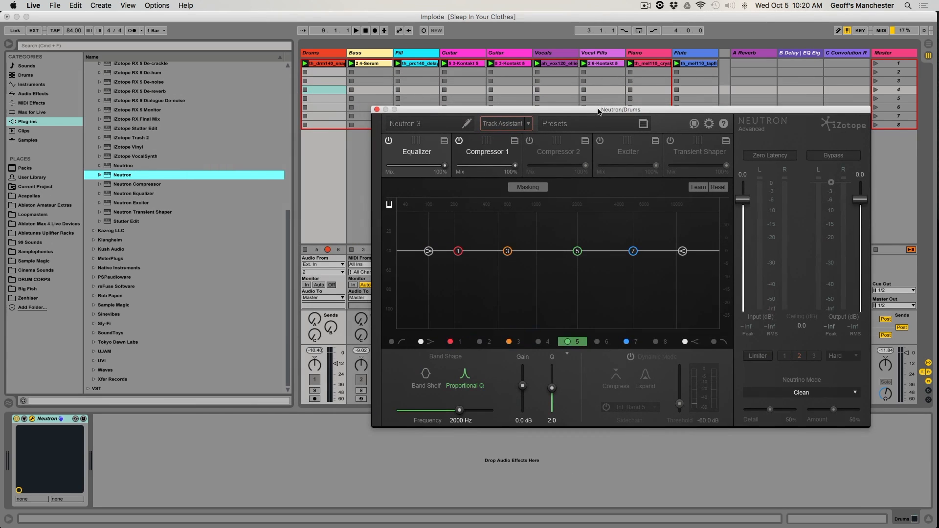
Close the Neutron window, then take the Vocals track out of solo and play a few bars of the full mix
click(377, 109)
click(547, 390)
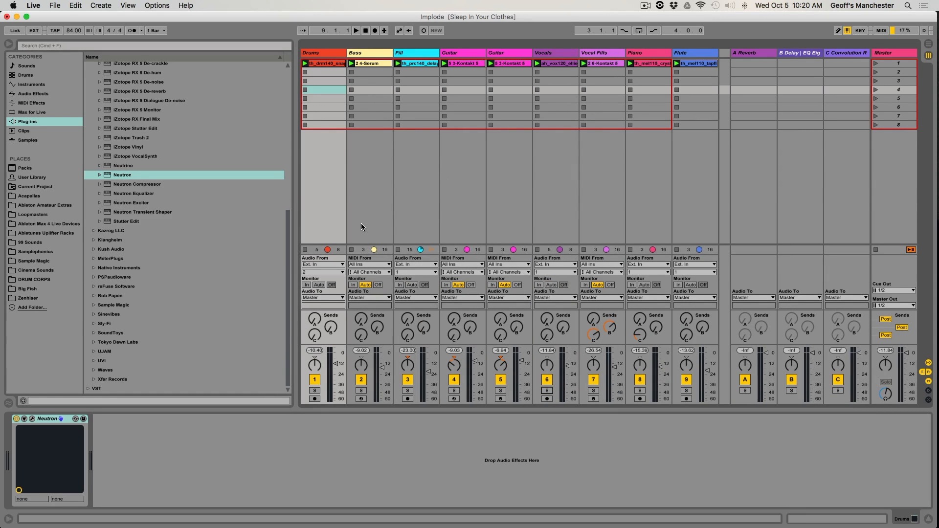
key(space)
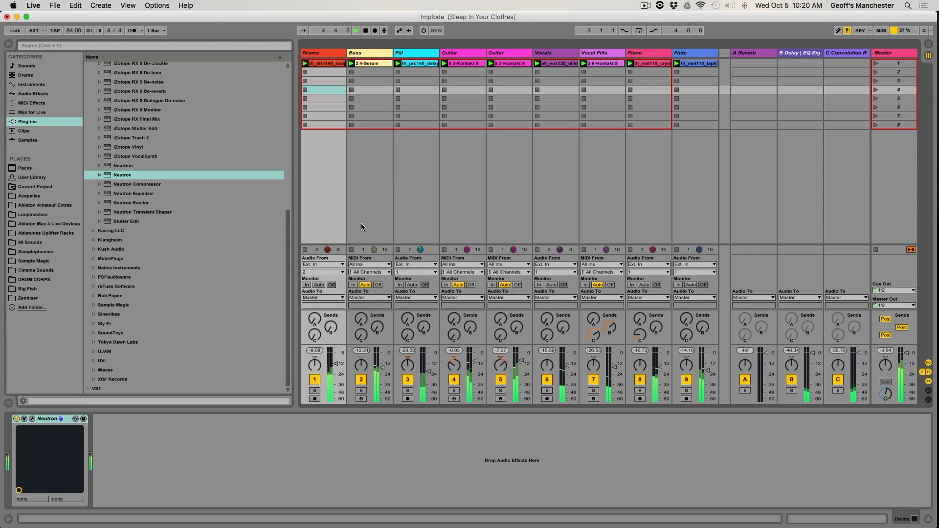
key(space)
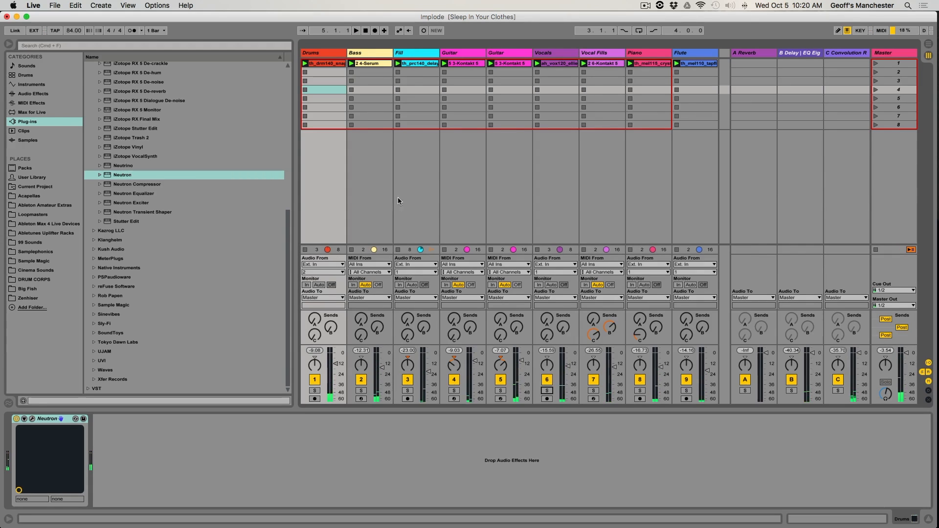
Open Neutron on the Drums track and browse its global presets, including the Orchestral and Post, Podcast, Broadcast Dialogue folders
click(328, 54)
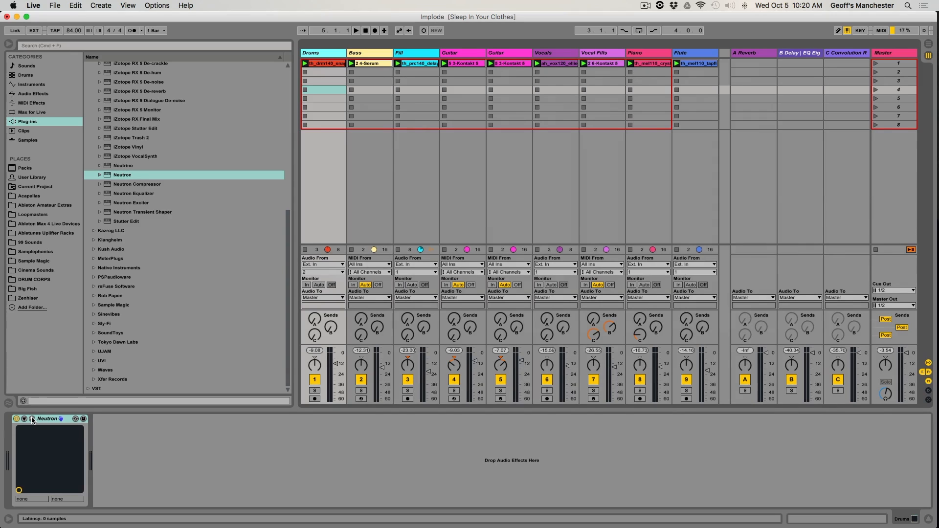
click(32, 419)
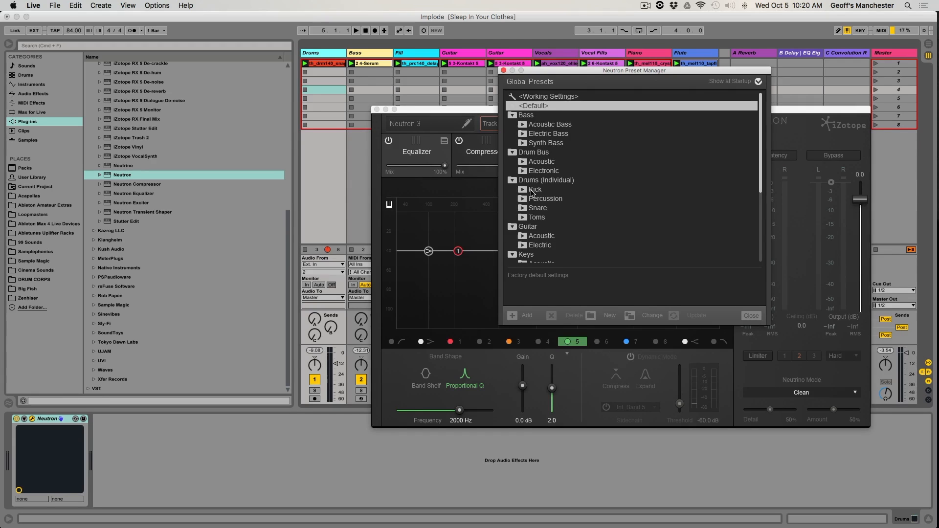
scroll(531, 193, down, 3)
scroll(531, 193, down, 2)
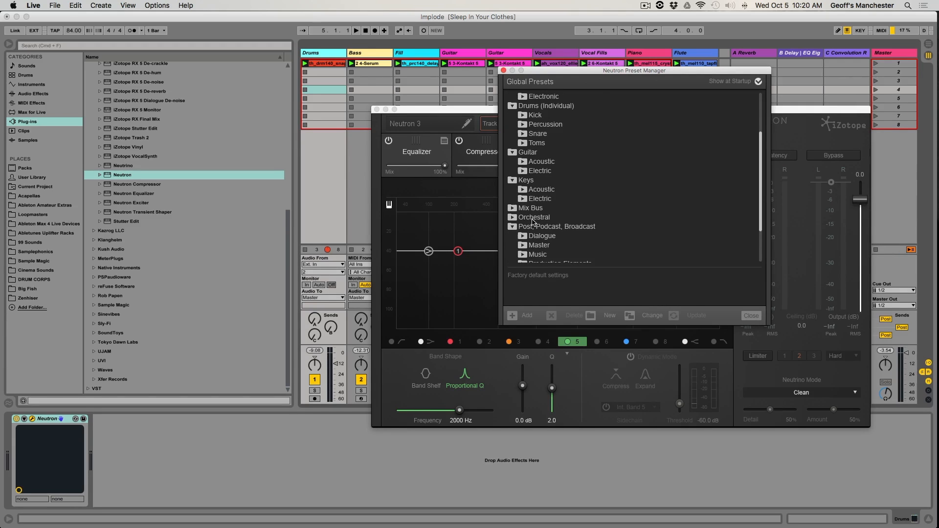
click(513, 218)
click(512, 218)
scroll(550, 223, down, 2)
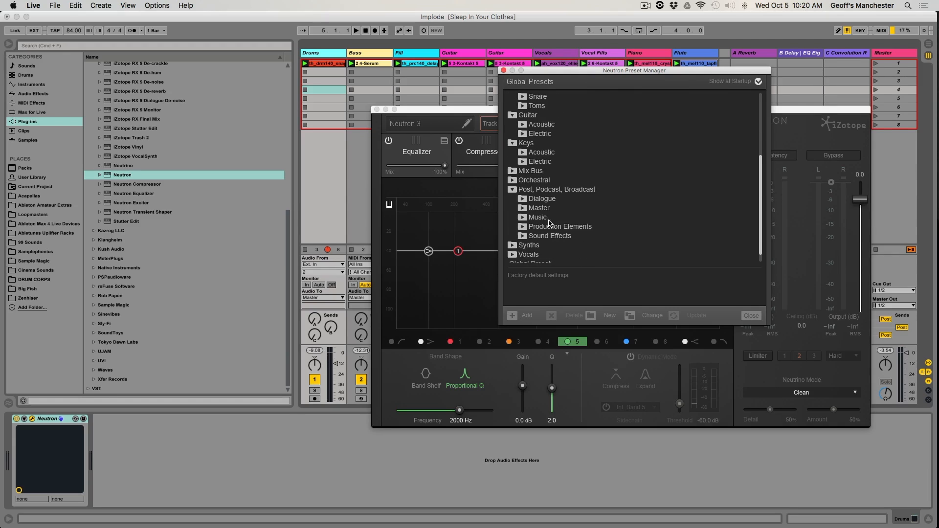
click(522, 199)
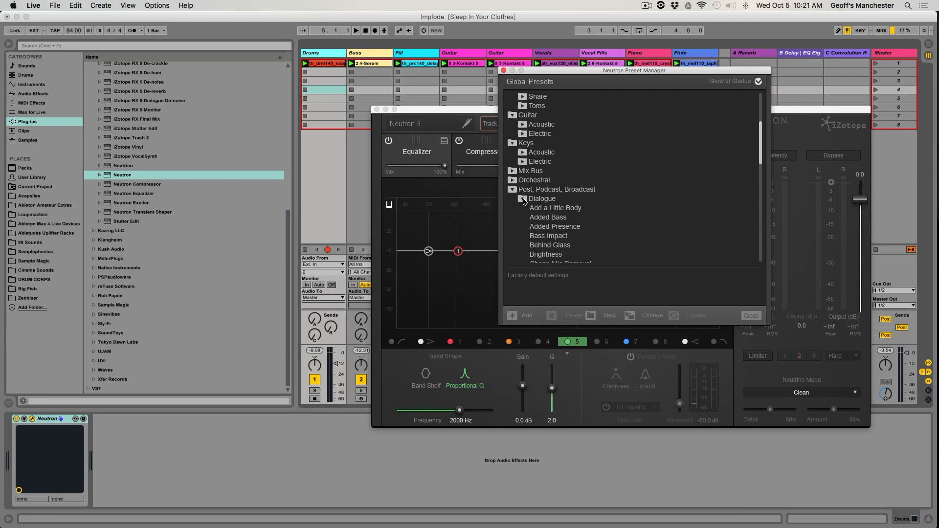
click(523, 200)
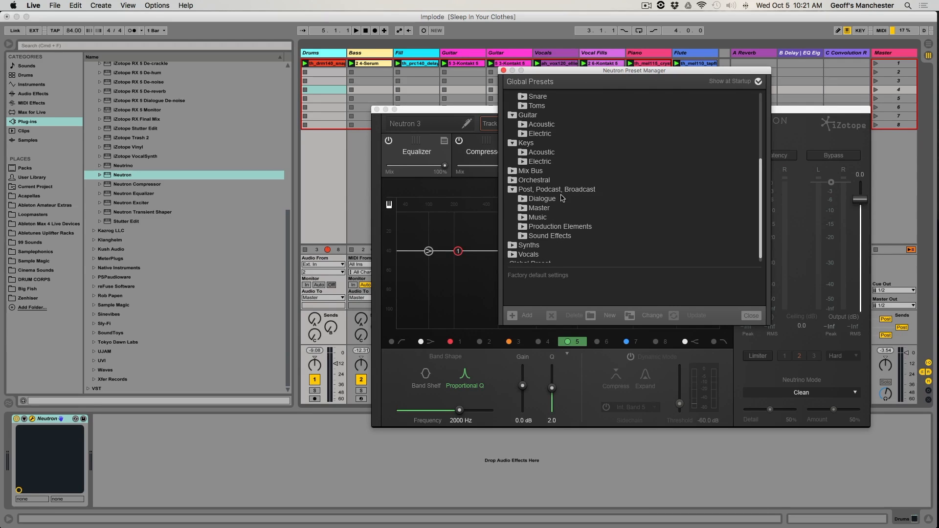
click(504, 71)
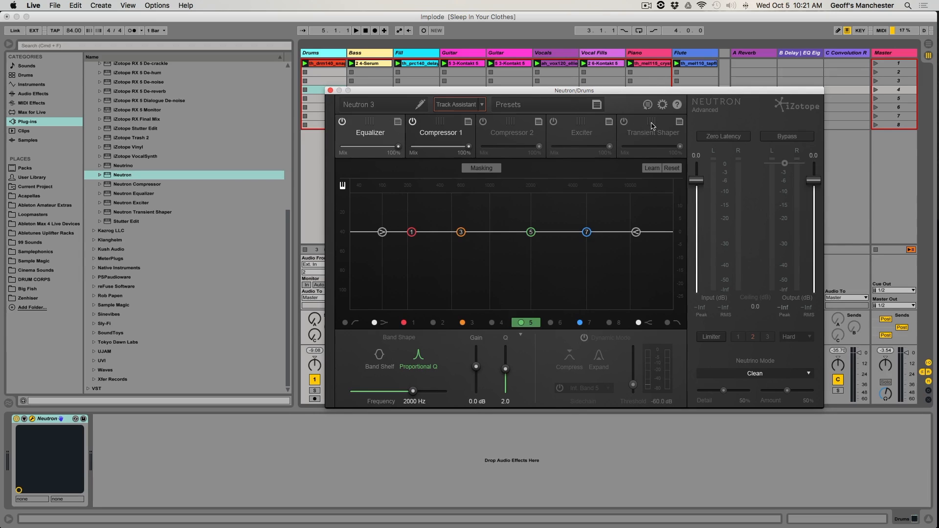
View the Transient Shaper module and the individual preset lists of the Equalizer and Compressor 1
mouse_move(651, 123)
mouse_down()
mouse_move(393, 123)
mouse_move(655, 124)
mouse_up()
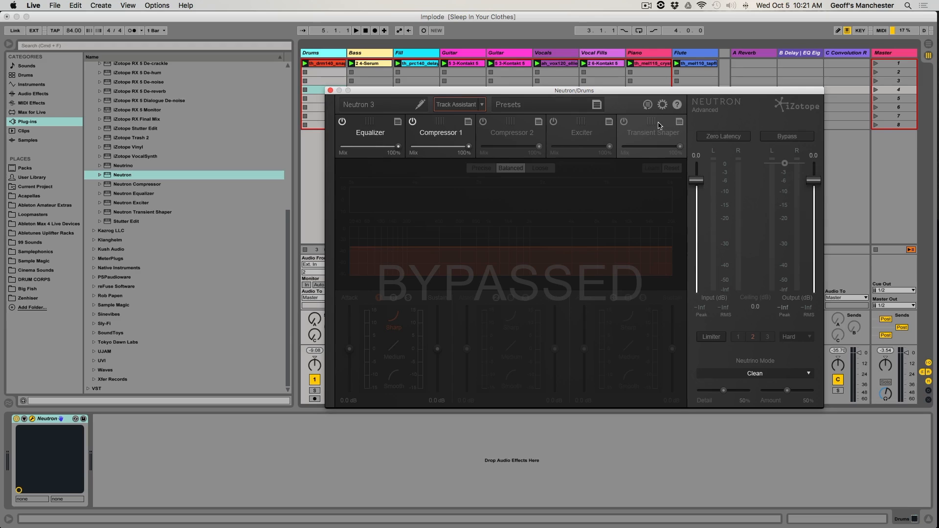
click(397, 122)
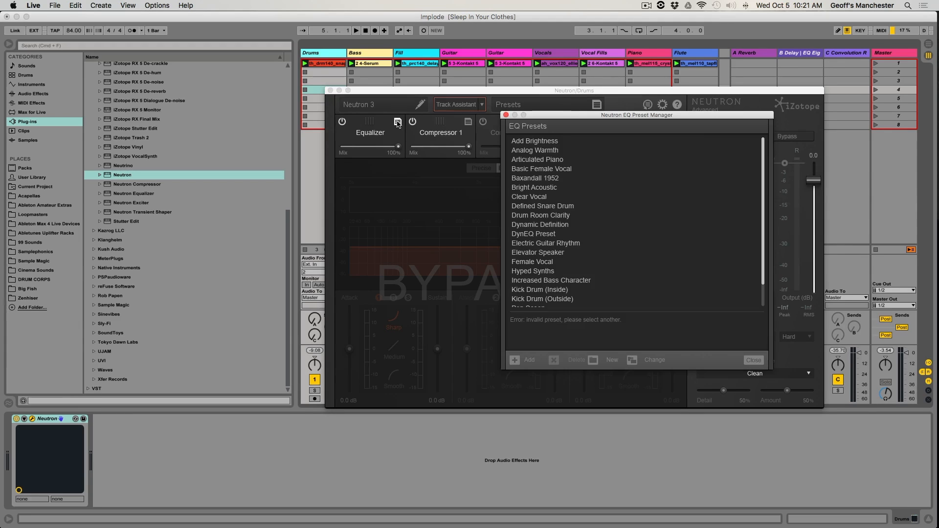
click(398, 122)
click(468, 122)
click(469, 122)
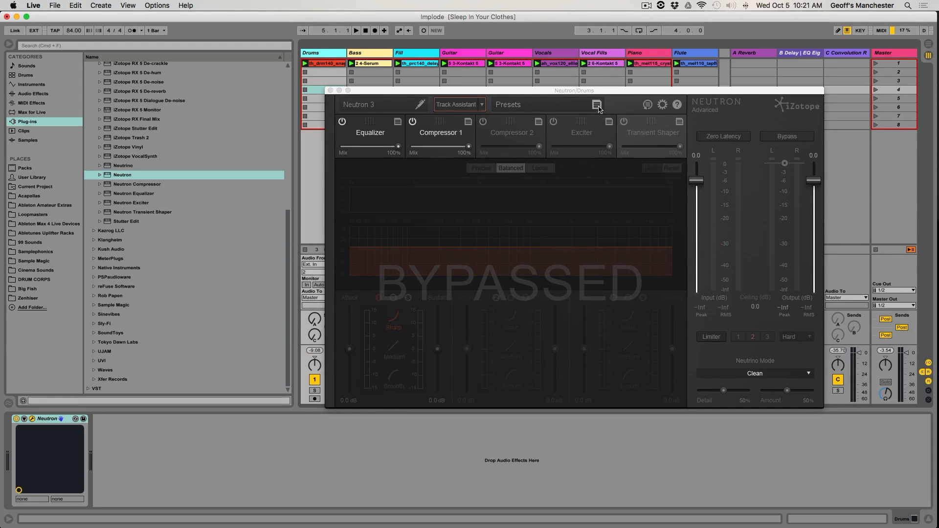
Move the Neutron window clear of the Drums channel, solo the Drums track and start playback
drag(399, 91, 421, 74)
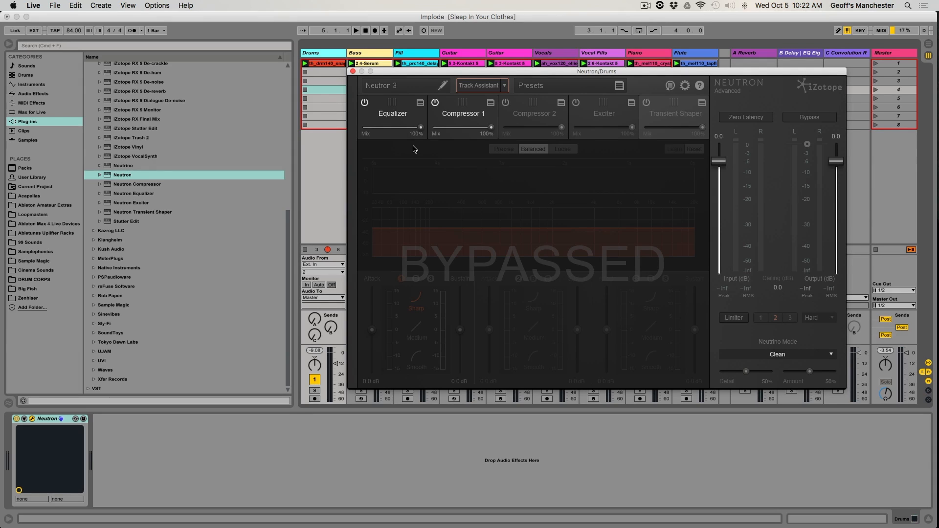
drag(404, 71, 463, 98)
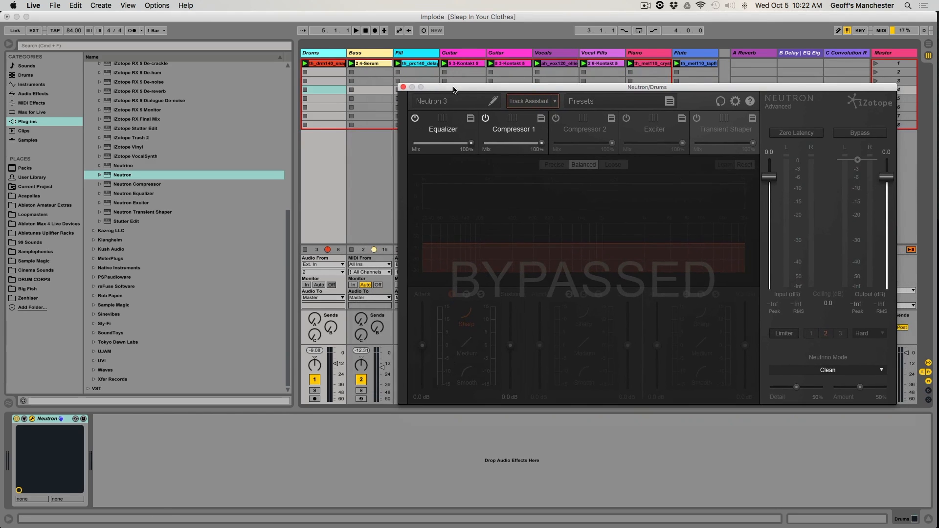
click(315, 390)
key(space)
Show the Equalizer module and lower Neutron's input gain on the Drums track to -6.8 dB
click(459, 130)
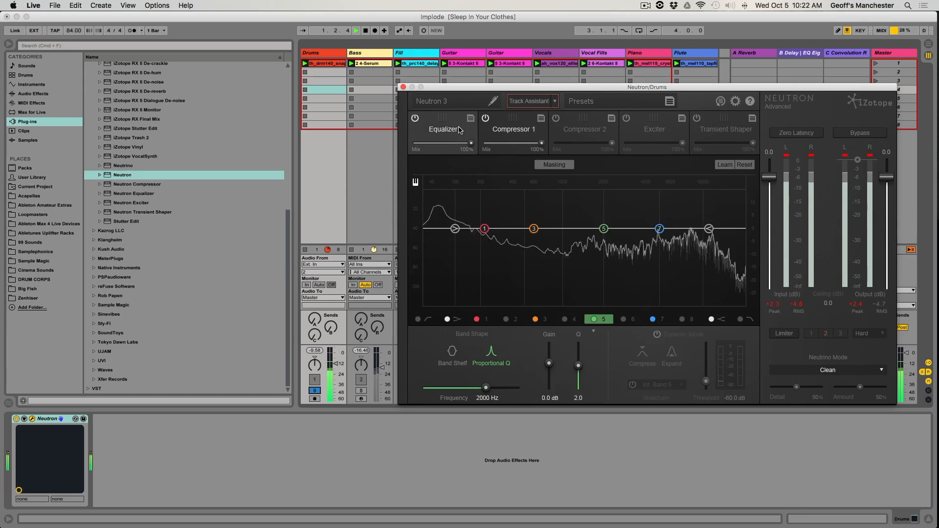
drag(769, 177, 769, 200)
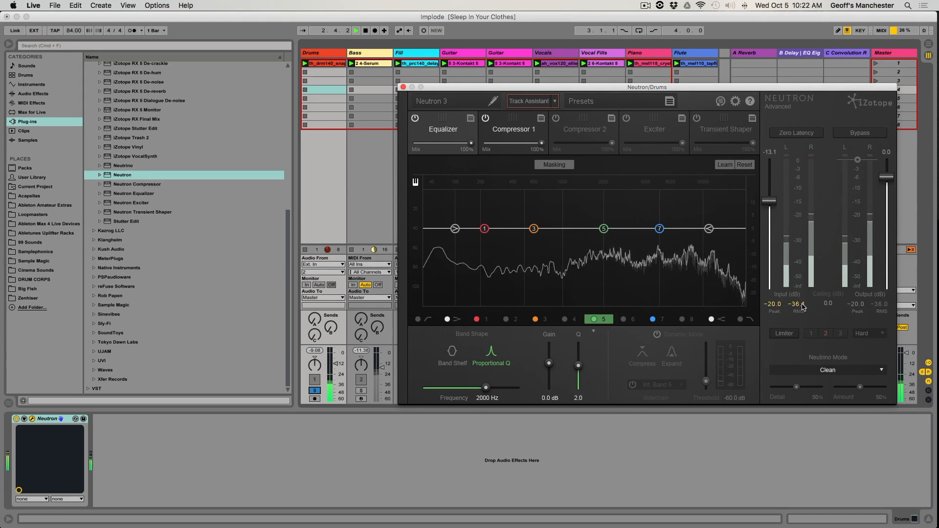
drag(771, 196, 770, 188)
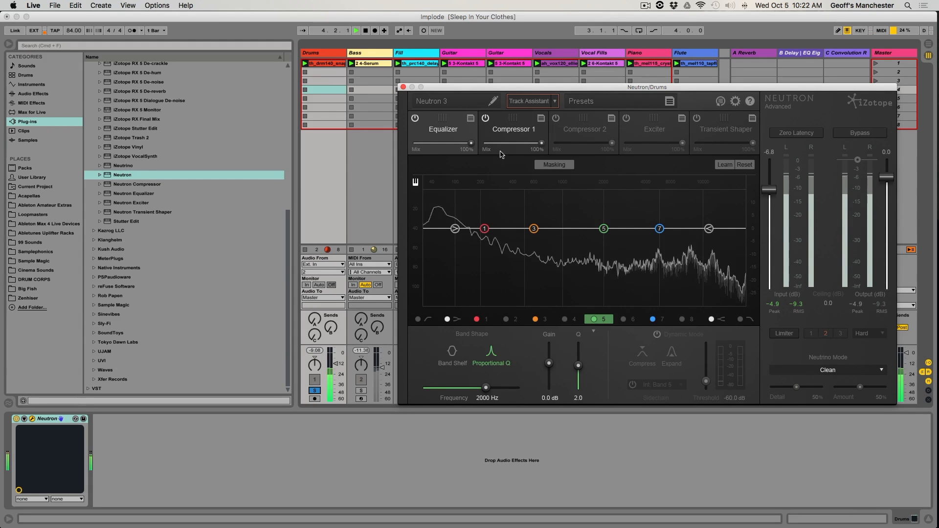
Rename the Neutron instance on the Drums track as Drums
click(454, 104)
text(Drums)
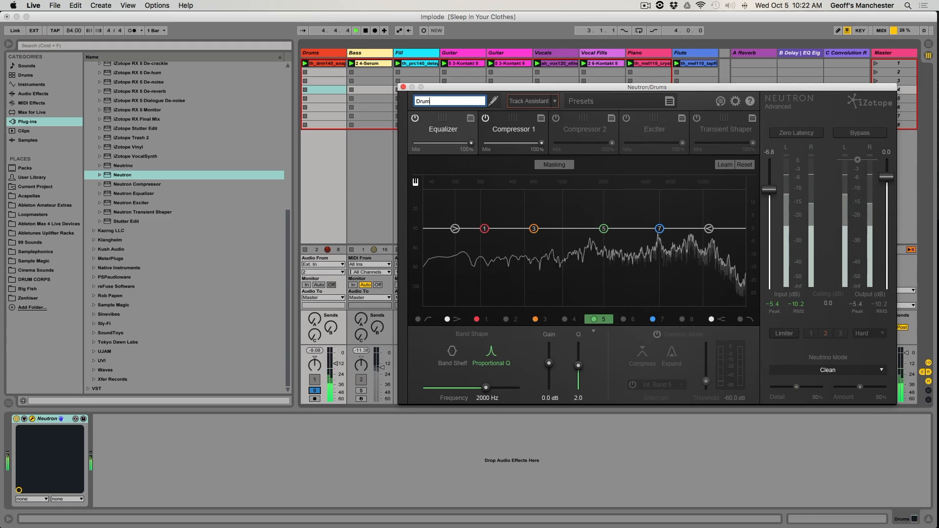
key(Return)
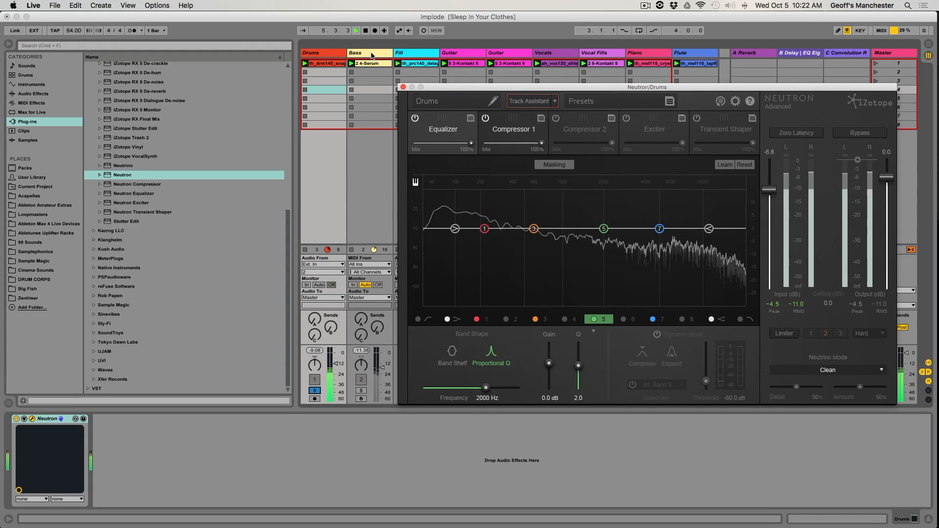
Add Neutron to the Bass track after Serum and name the instance Bass
click(371, 53)
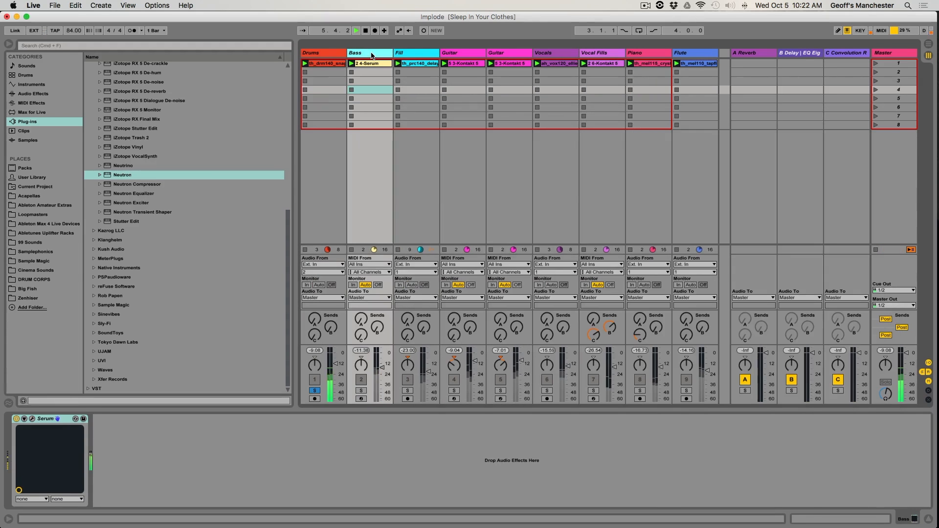
click(115, 173)
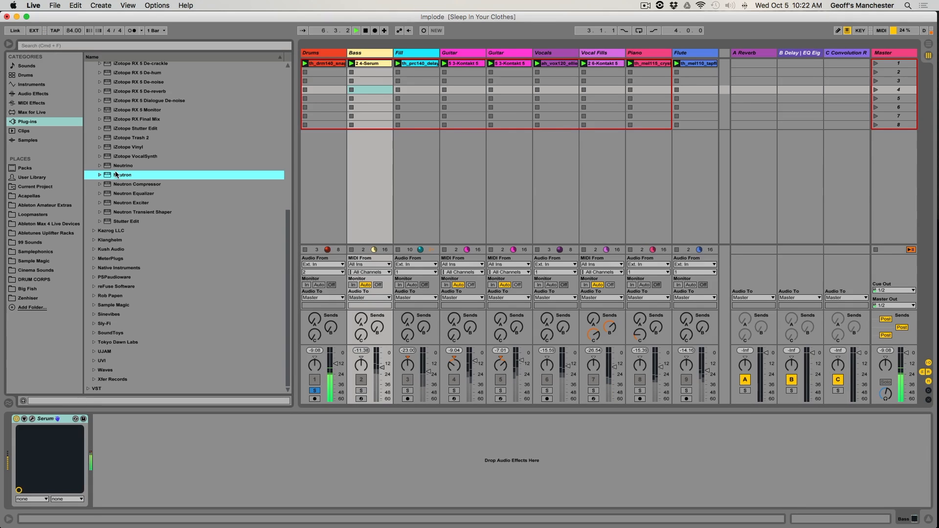
double_click(116, 175)
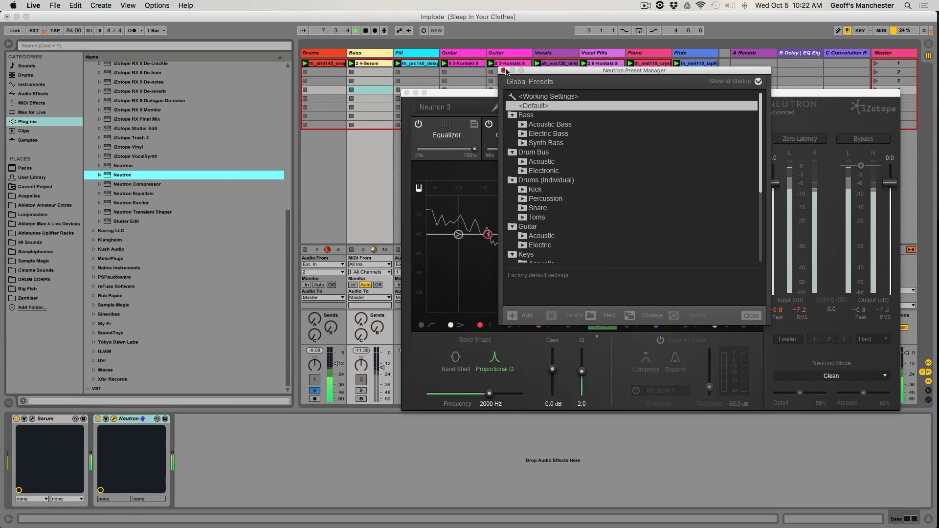
click(467, 99)
text(Bass)
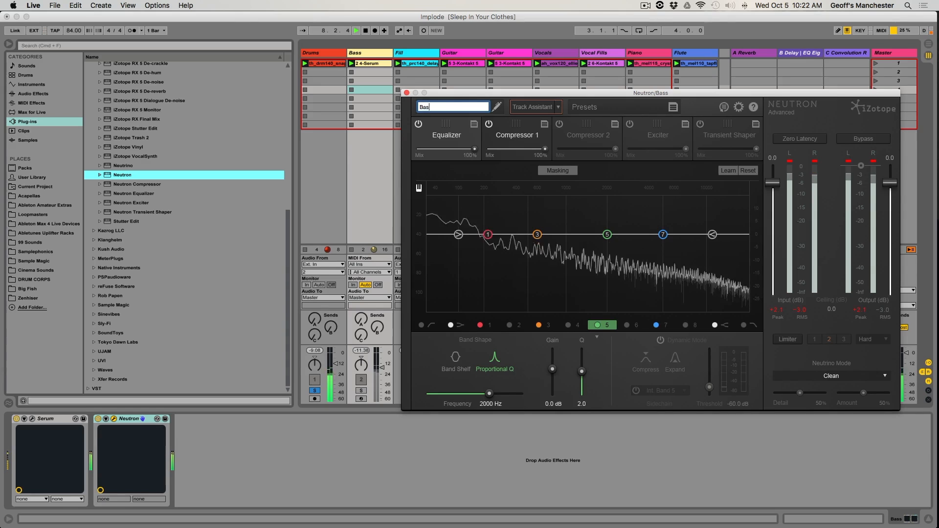
key(Return)
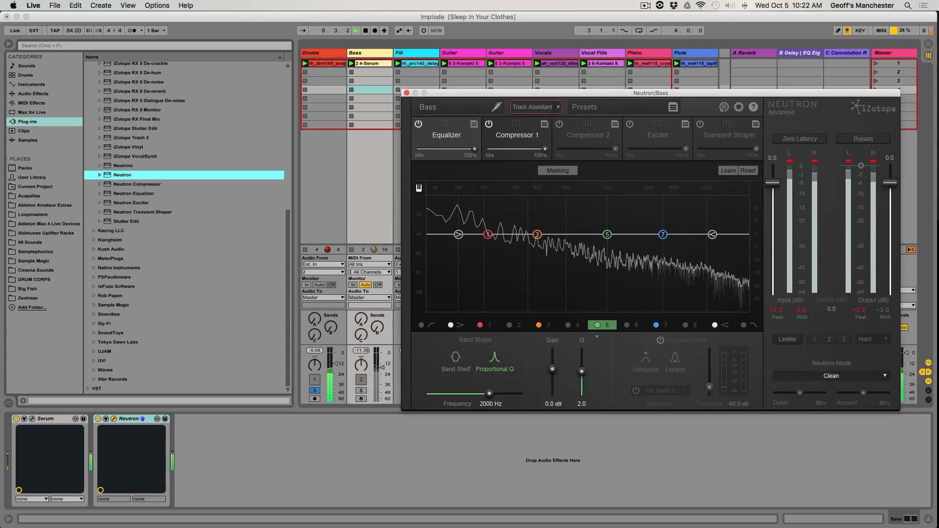
Return to the Drums track's Neutron and turn on Masking in the Equalizer, comparing against the Bass instance
click(406, 93)
click(323, 90)
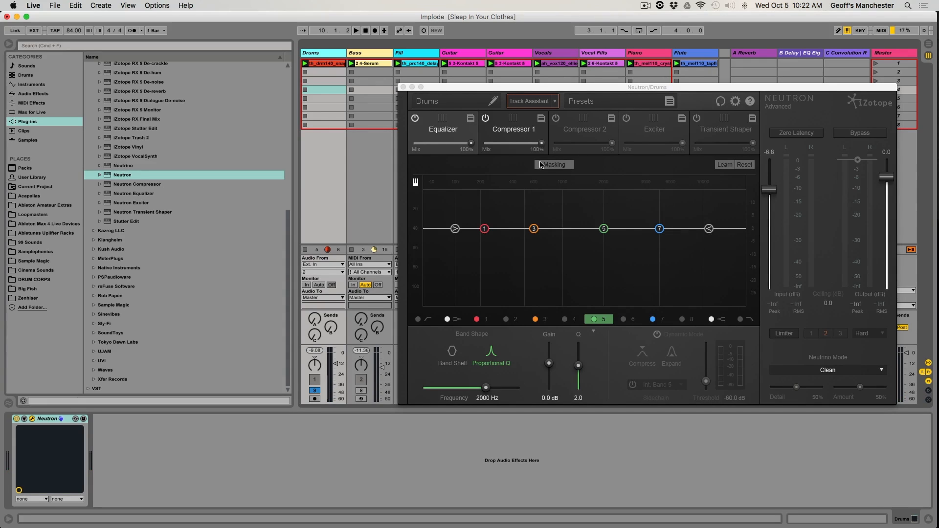
click(562, 166)
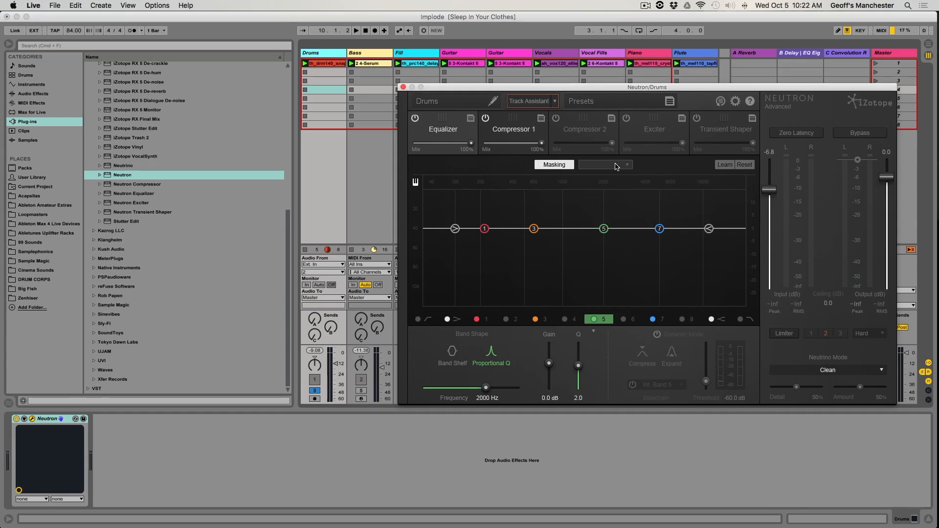
click(617, 166)
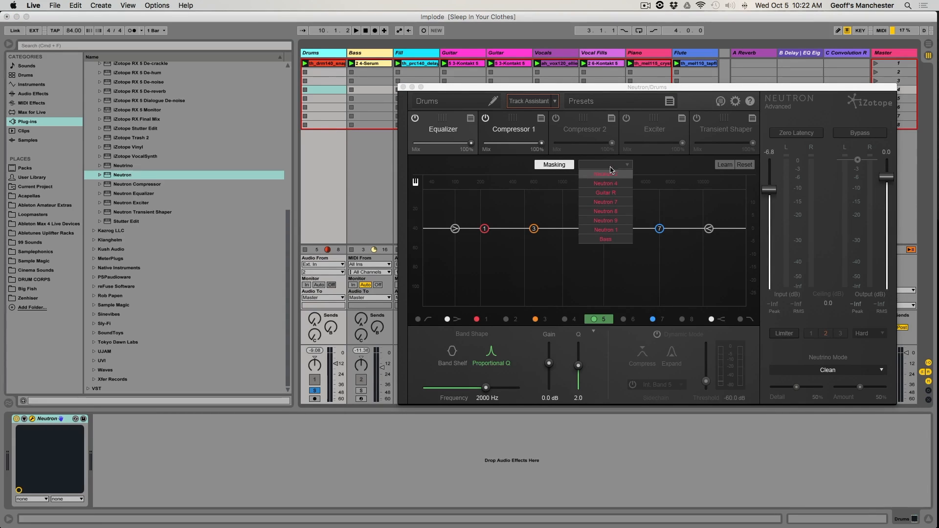
click(606, 240)
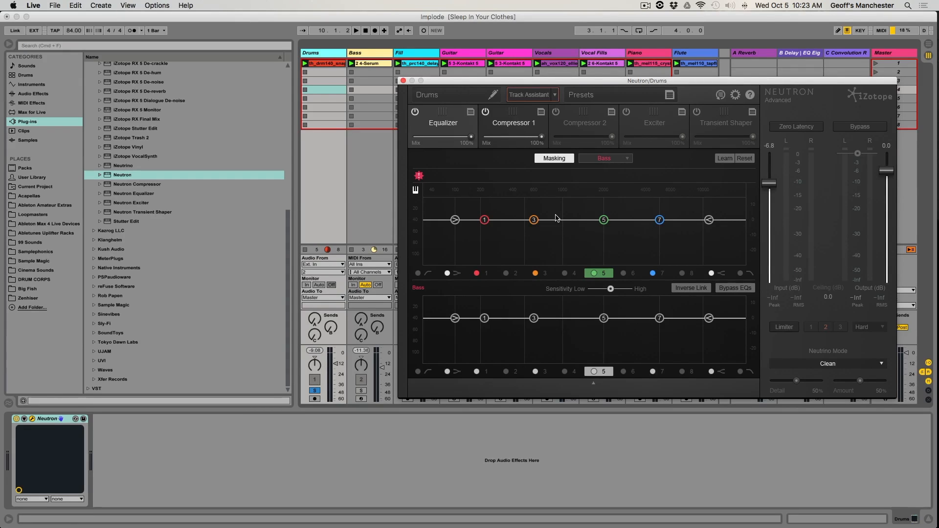
Start playback to run the masking meter and solo the Bass track alongside the Drums
key(space)
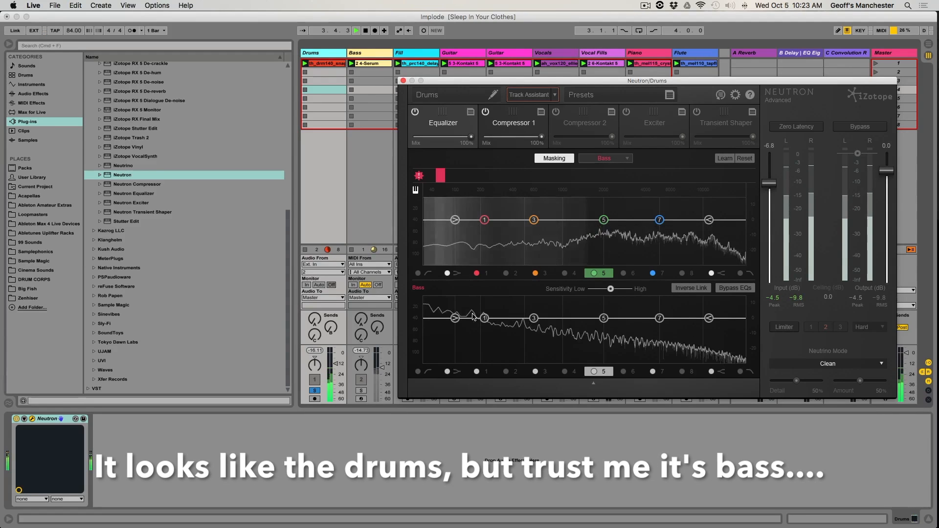
click(362, 390)
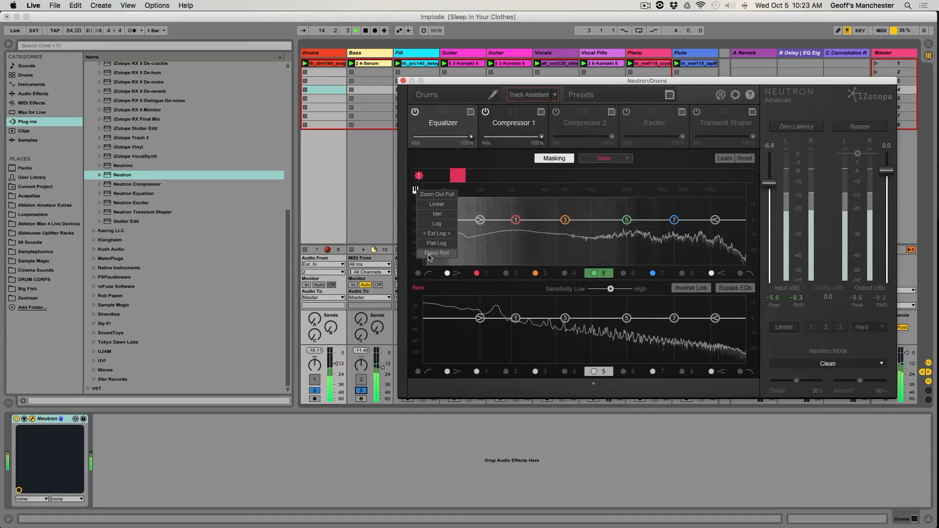
Switch the Drums Equalizer's frequency scale to Piano Roll and restart playback from the beginning
click(429, 254)
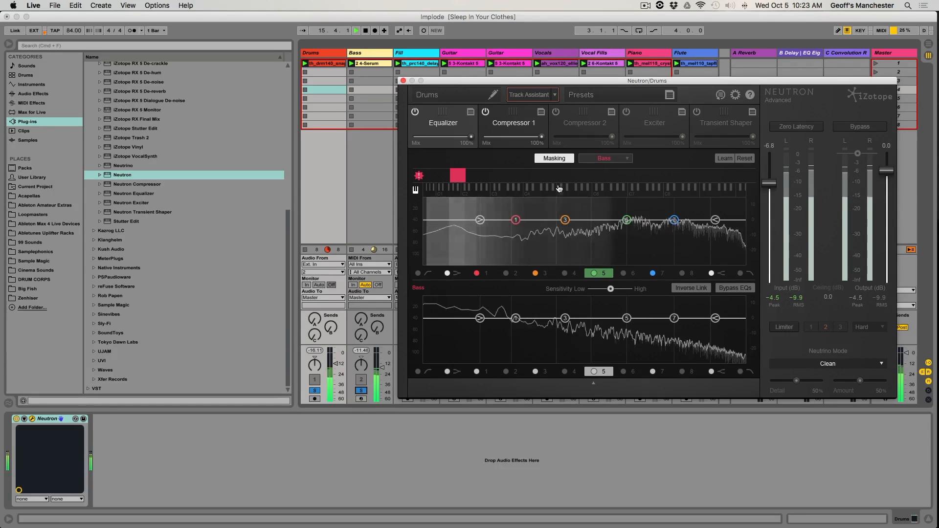
key(space)
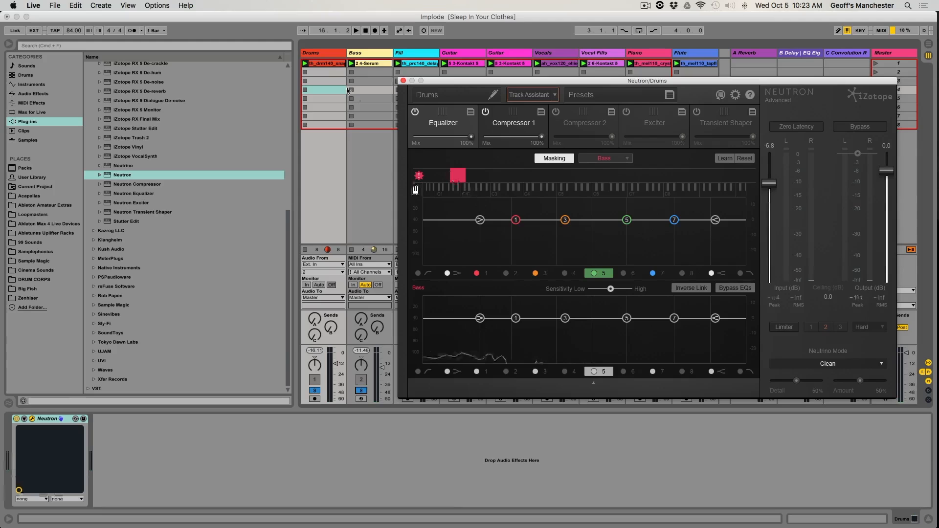
key(space)
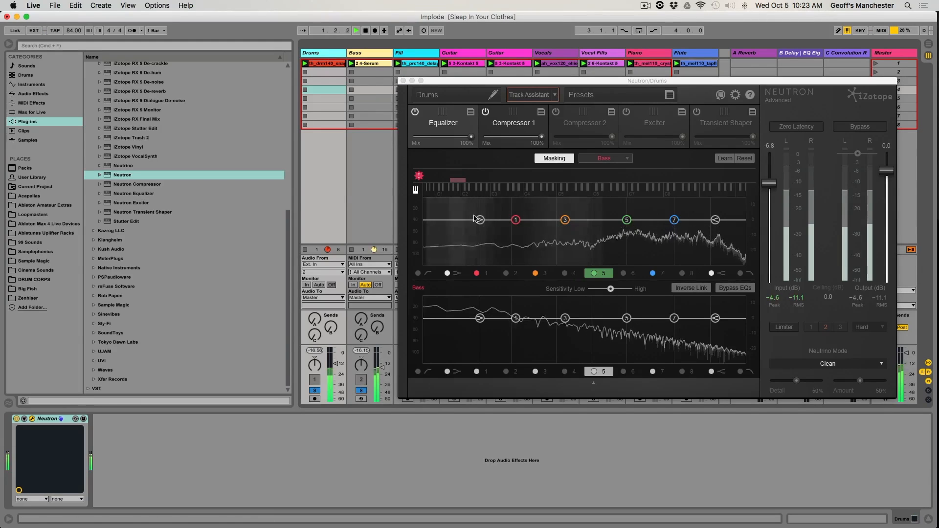
Move the Drums EQ's low shelf to the lowest frequencies and boost band 1 in the clashing low-end region
drag(480, 220, 423, 219)
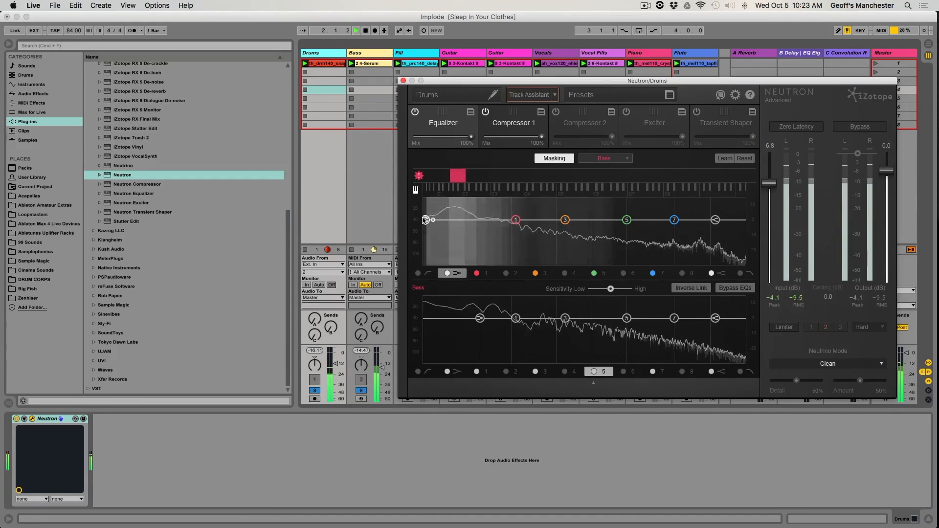
drag(515, 219, 452, 221)
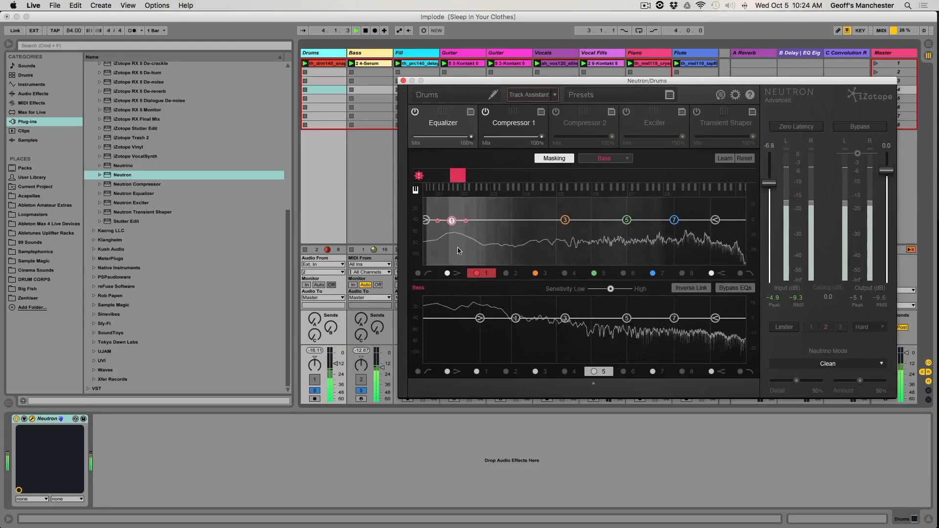
mouse_move(451, 223)
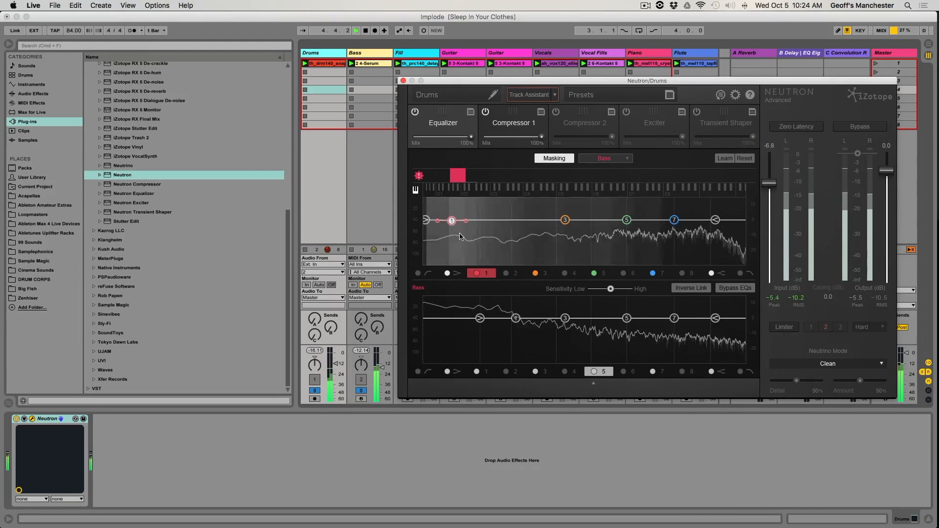
mouse_move(452, 222)
mouse_down()
mouse_move(457, 210)
mouse_move(440, 209)
mouse_move(454, 209)
mouse_up()
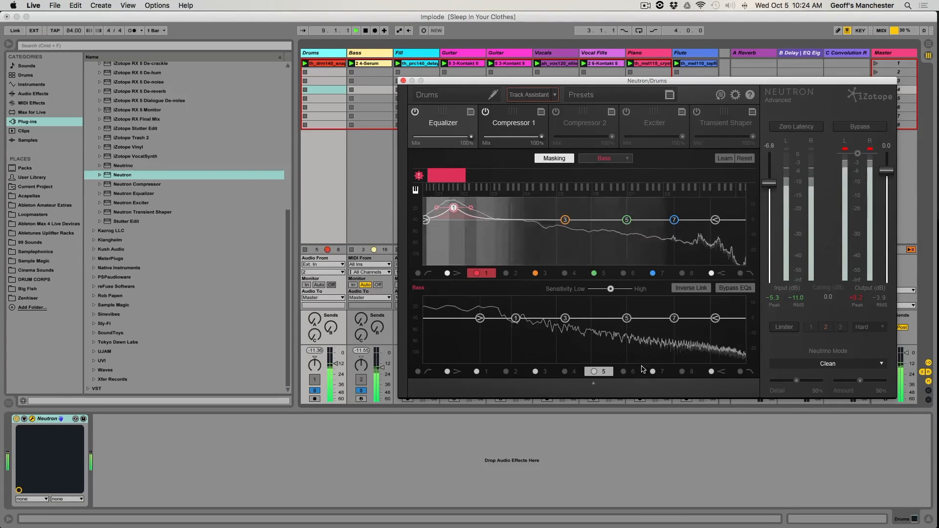
Lower the Bass EQ's low shelf frequency, cut band 1 in the low region where the Drums are boosted, and restart playback
drag(481, 317, 435, 316)
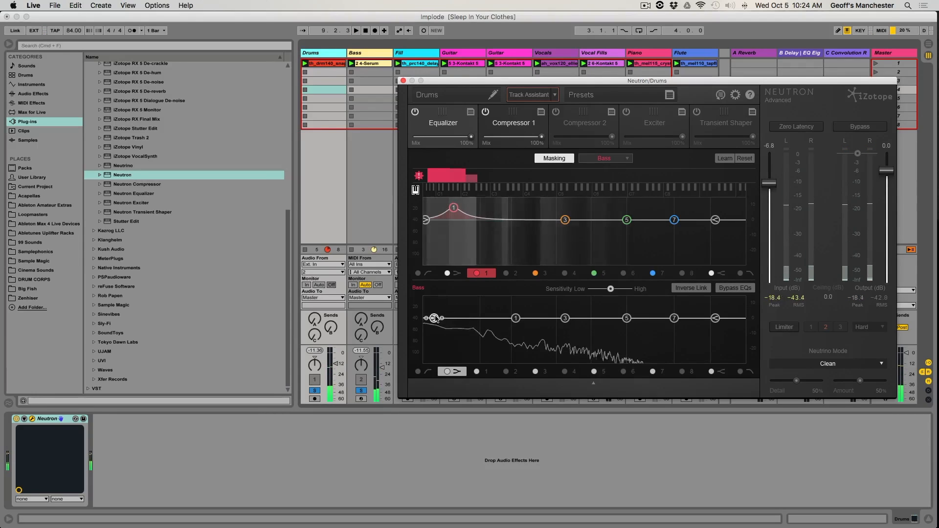
drag(513, 319, 460, 331)
key(space)
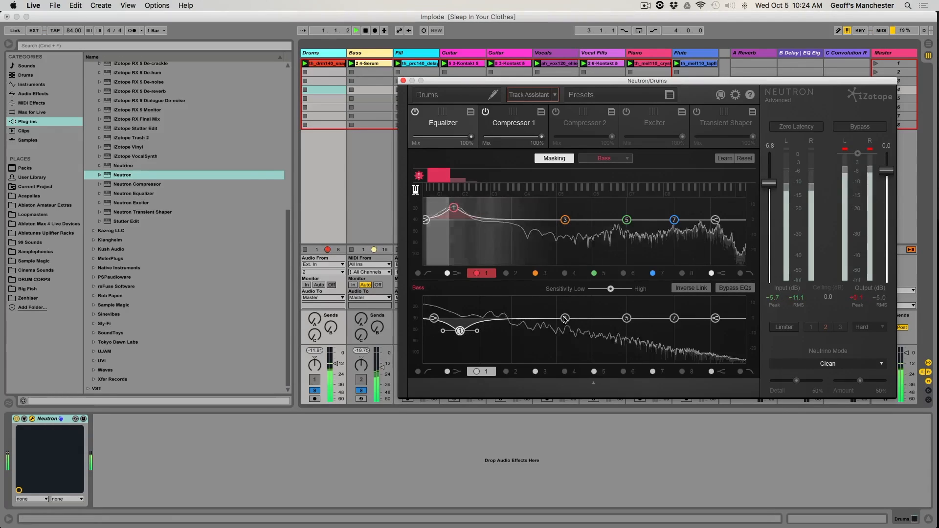
Boost the Bass EQ's band 3 from the masking view and fine-tune it to about 9.4 dB at 653 Hz in the Bass track's Neutron
mouse_move(565, 318)
mouse_down()
mouse_move(560, 304)
mouse_move(571, 304)
mouse_up()
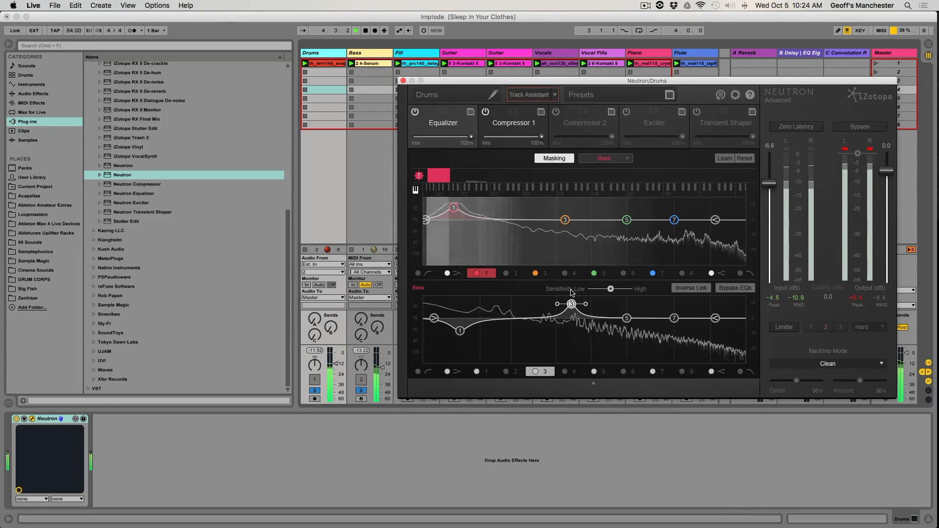
click(362, 55)
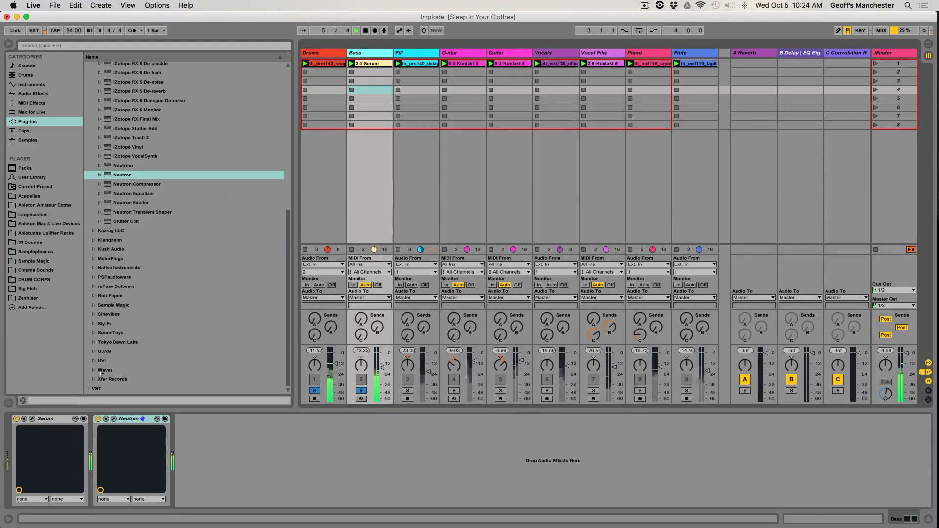
click(114, 420)
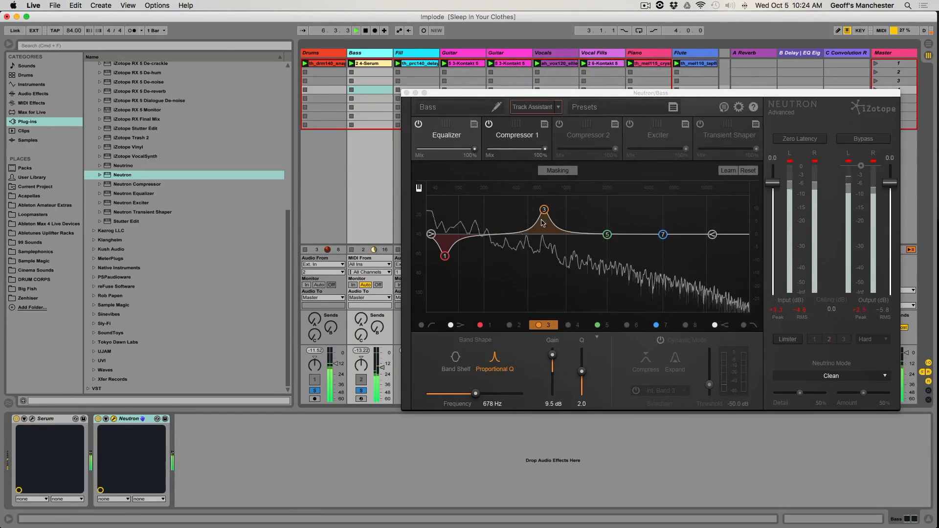
drag(546, 210, 544, 211)
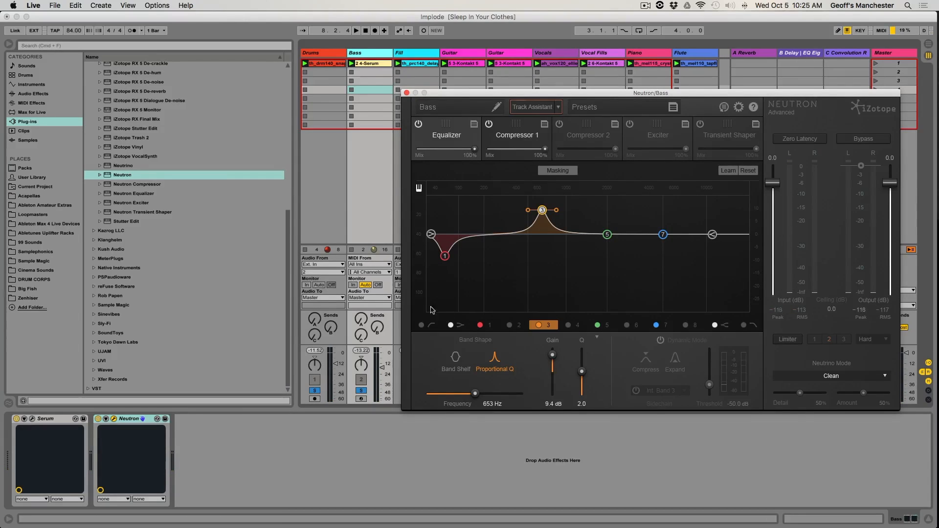
click(378, 264)
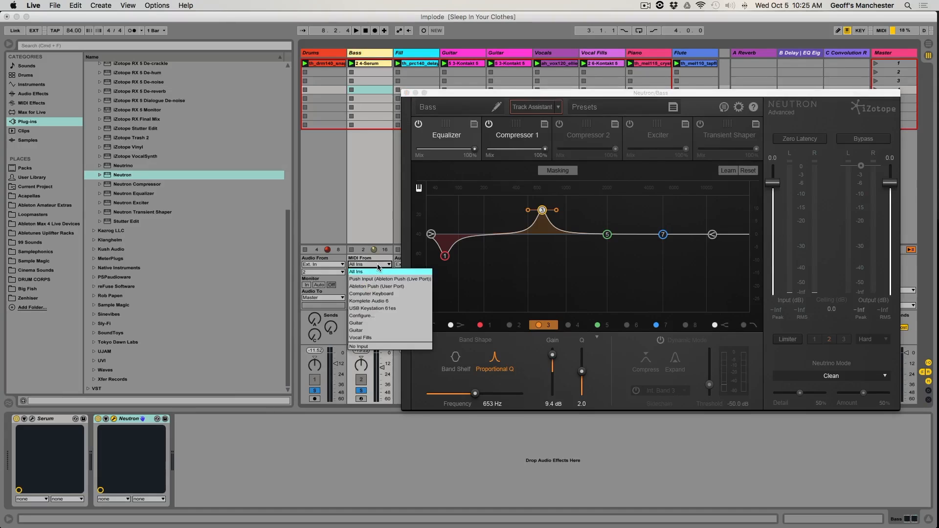
click(340, 234)
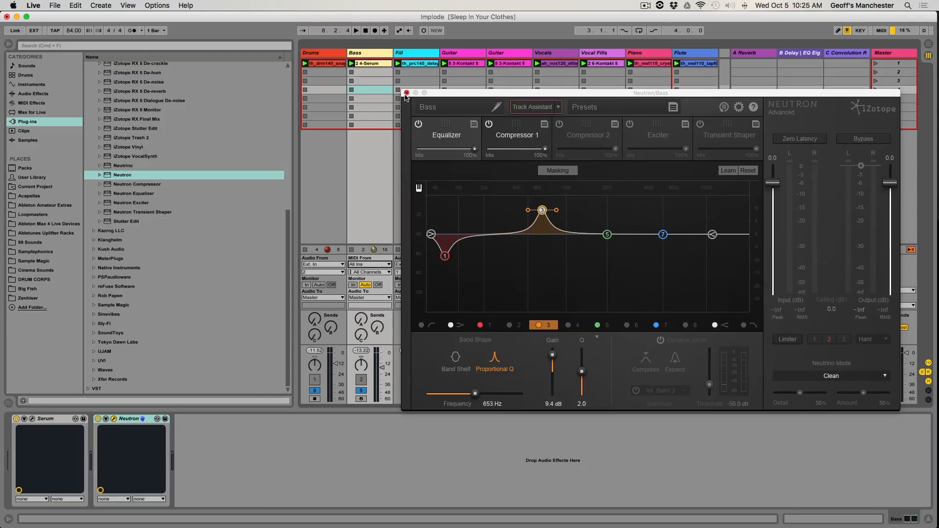
click(406, 94)
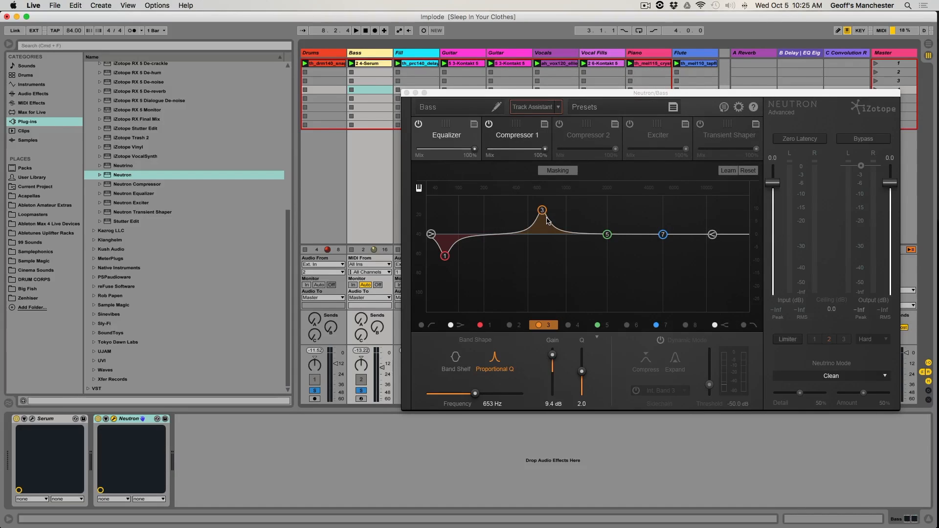
Reset band 3 of the Bass EQ to its default 0.0 dB at 600 Hz and return to the Drums track
click(545, 217)
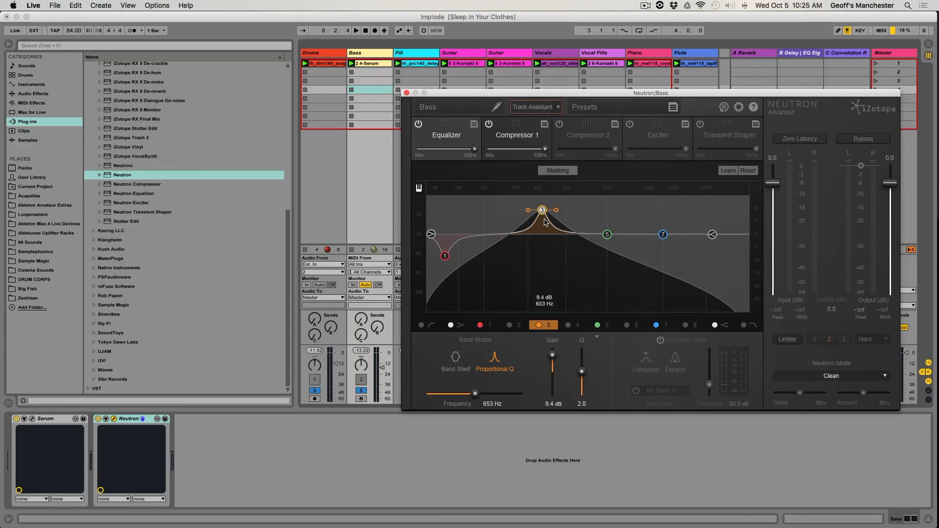
double_click(542, 210)
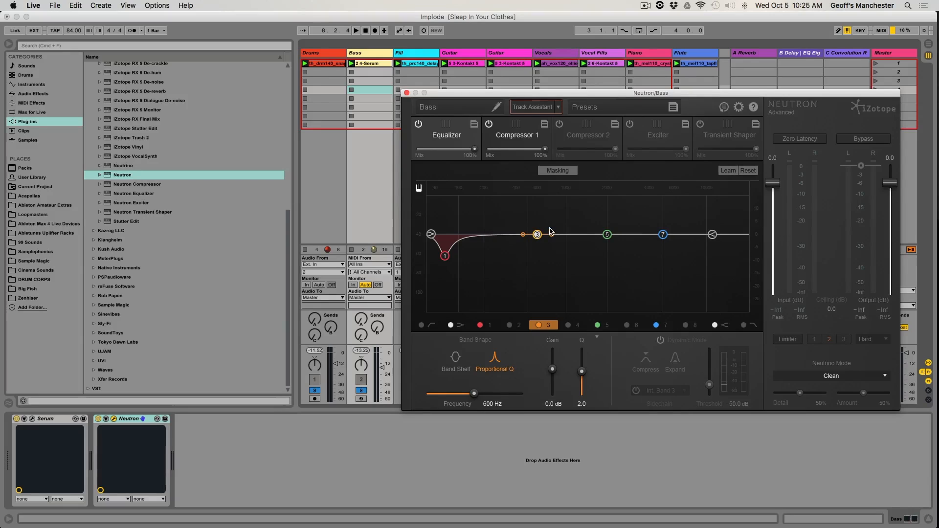
click(406, 92)
click(318, 54)
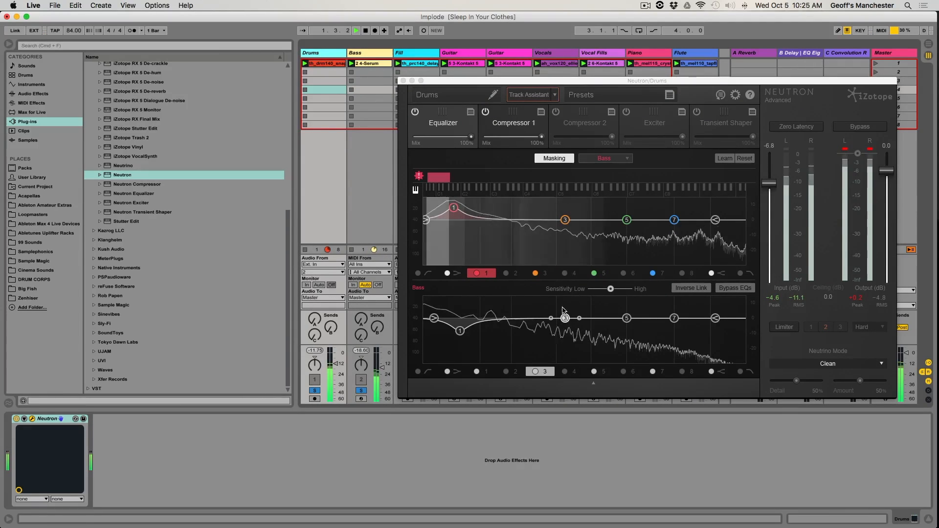
Enable Inverse Link and set band 3 on both EQs near 98 Hz, boosting the Bass about 7 dB while cutting the Drums
drag(564, 317, 524, 318)
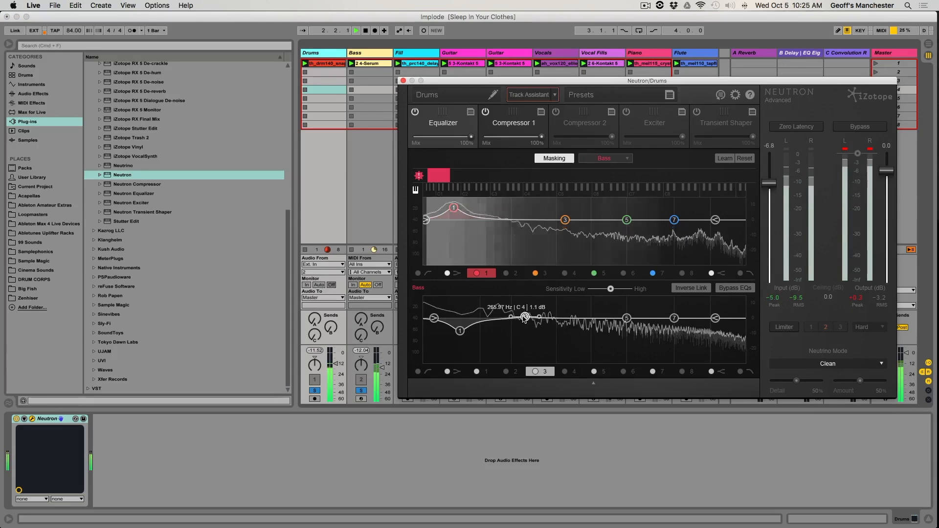
drag(565, 220, 521, 221)
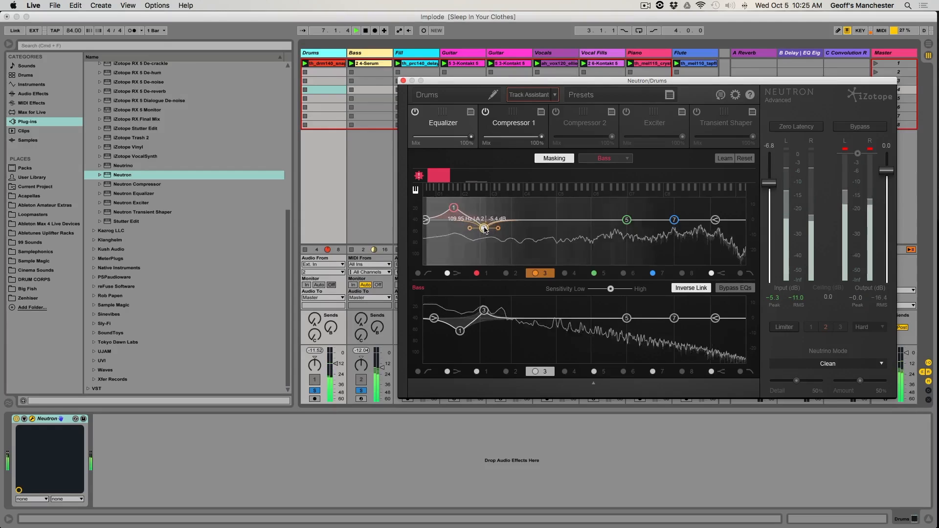
drag(485, 233, 483, 234)
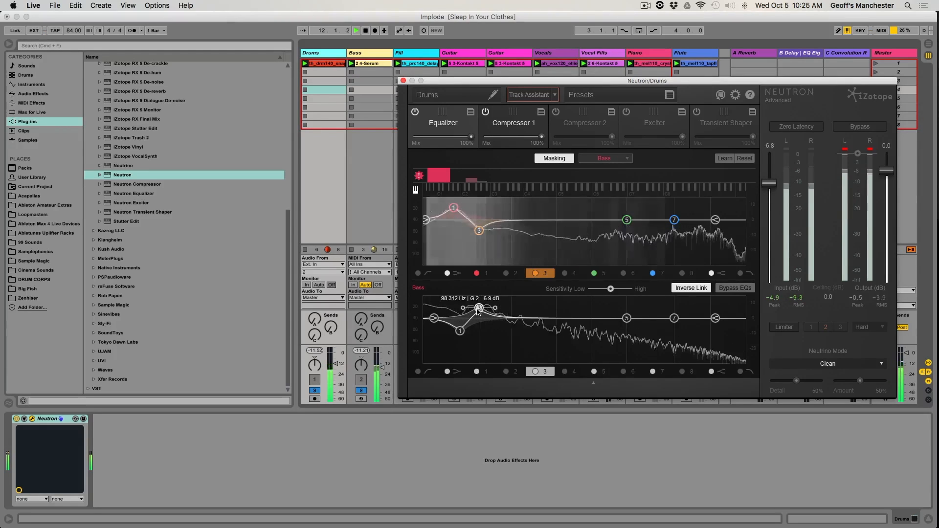
drag(479, 309, 478, 307)
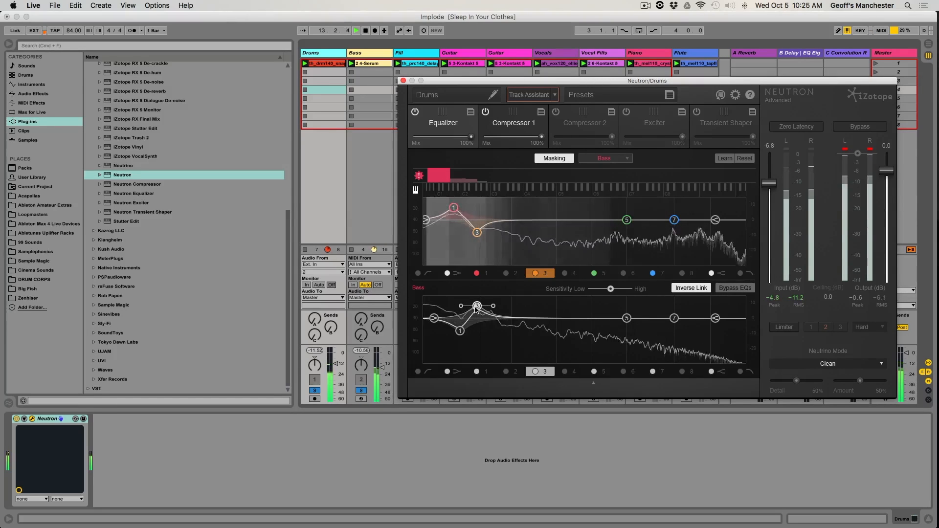
key(space)
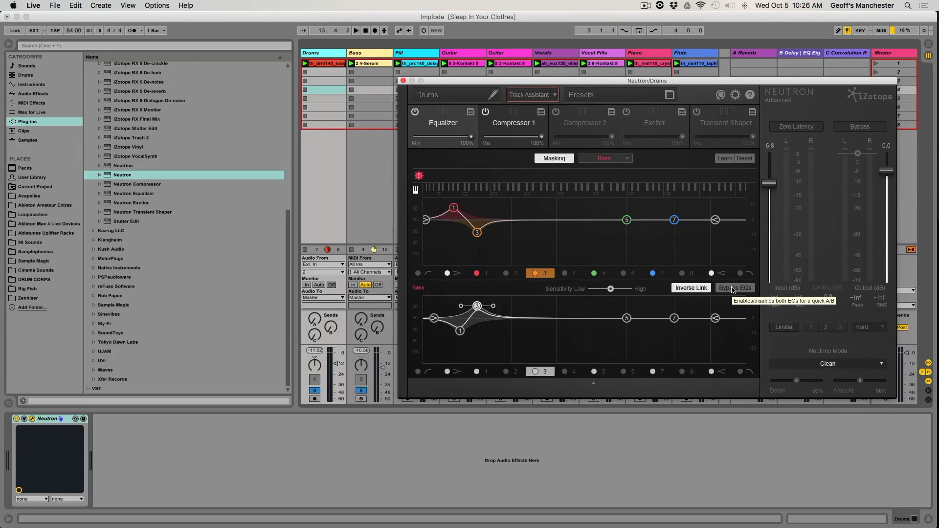
Play the Drums and Bass together and compare the sound with both EQs bypassed and active
key(space)
click(732, 288)
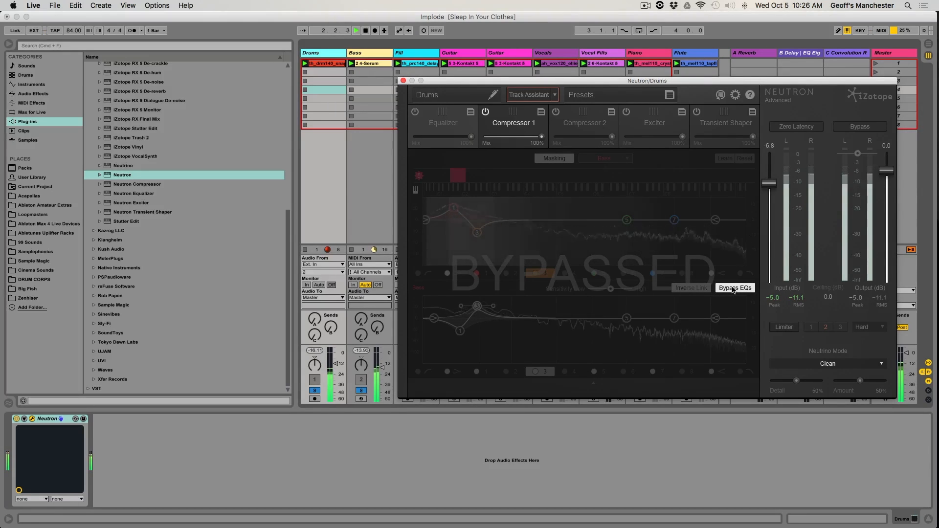
click(732, 289)
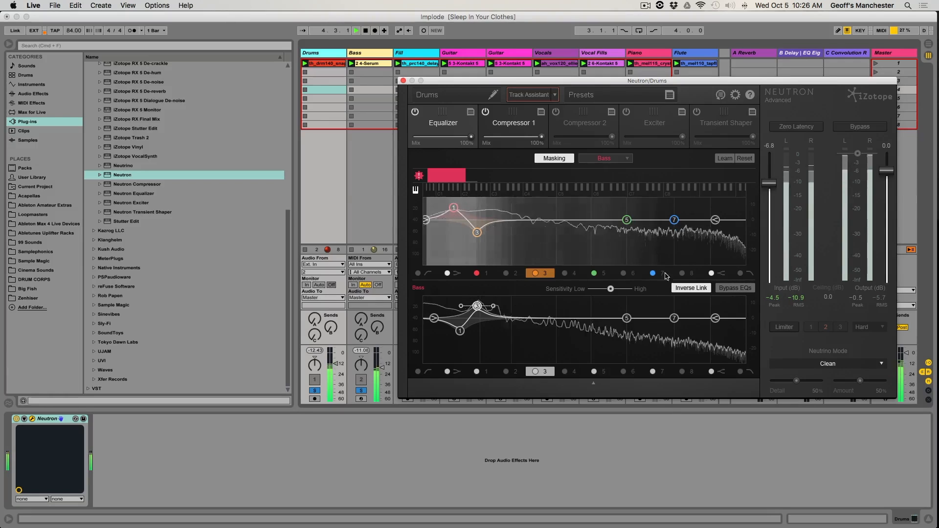
Raise the Bass low shelf slightly with Inverse Link active, compare against both EQs bypassed, and stop playback
drag(439, 319, 437, 316)
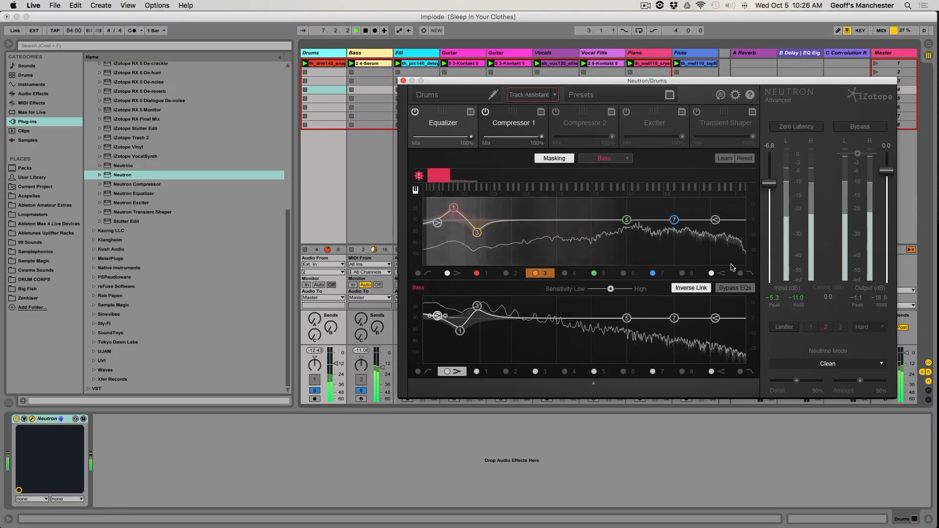
click(735, 288)
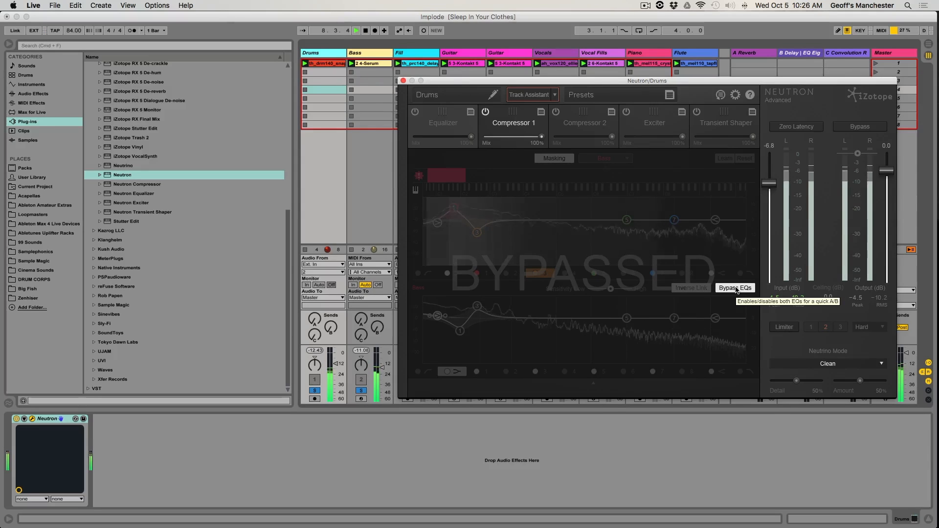
click(735, 288)
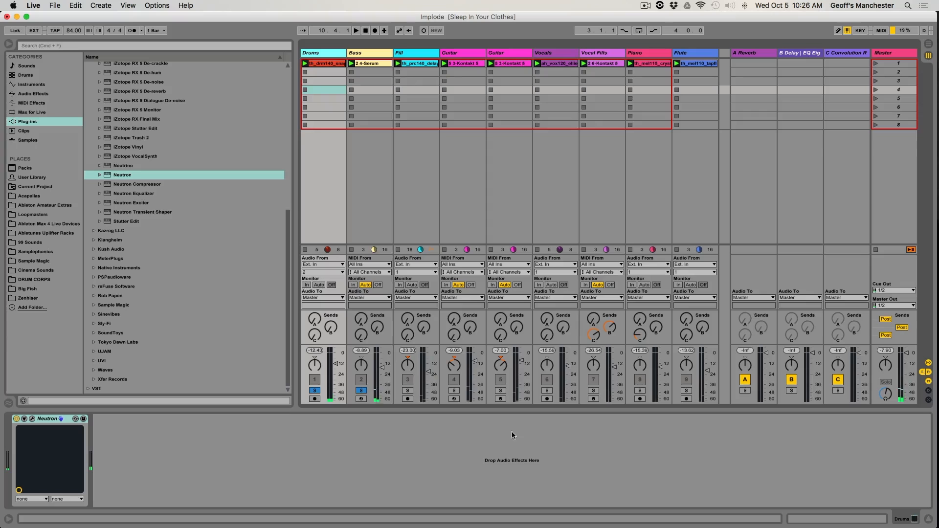
key(space)
Add Neutron to the soloed Vocals track, audition it, and name the instance Vocal
click(545, 90)
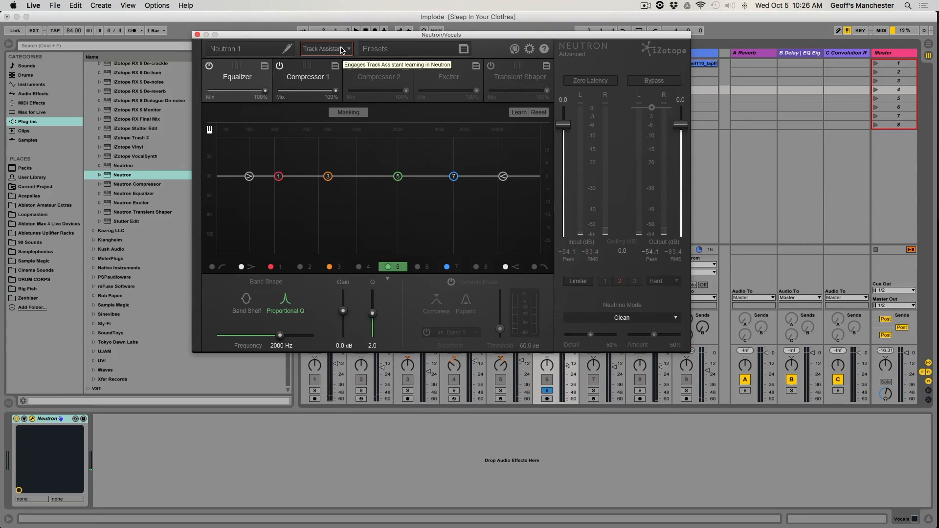
key(space)
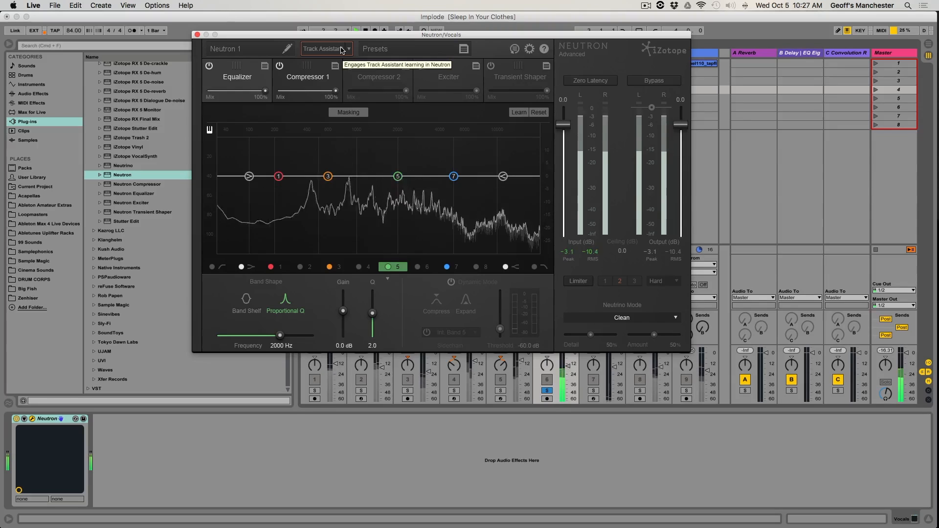
key(space)
click(279, 49)
text(Vocal)
key(Return)
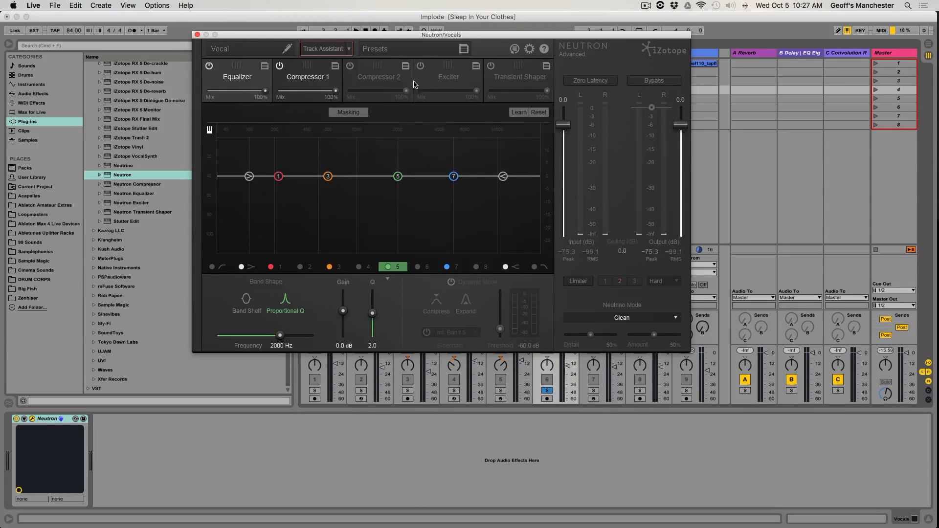
Play the Vocals and run Track Assistant on them in Medium mode with the Broadband Clarity preset
drag(378, 37, 427, 128)
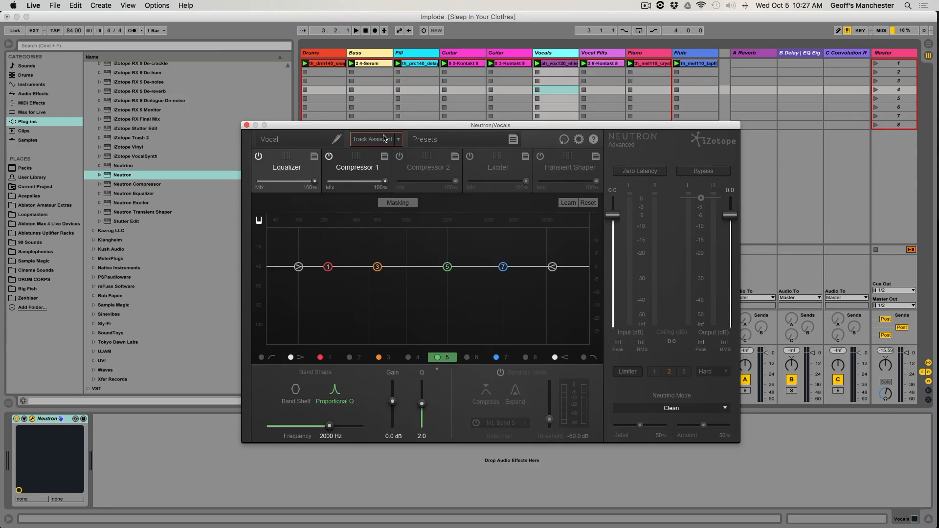
key(space)
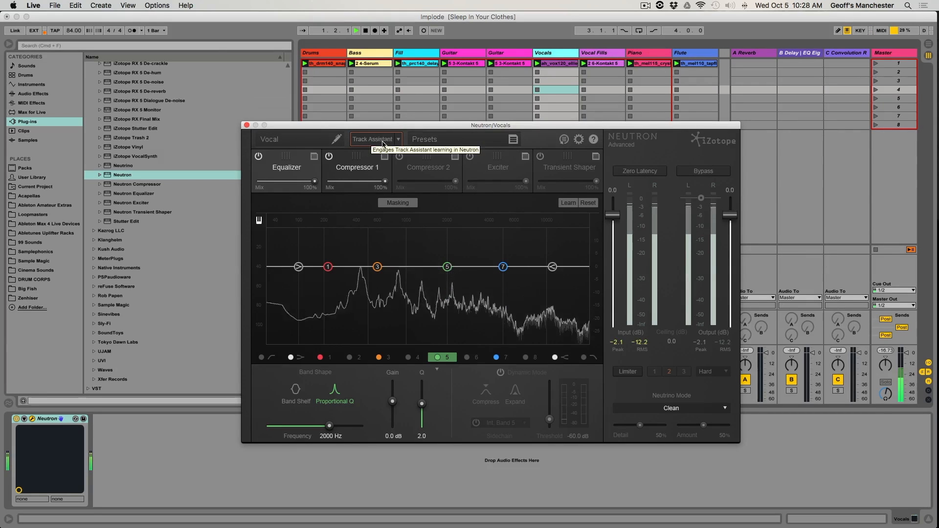
click(400, 139)
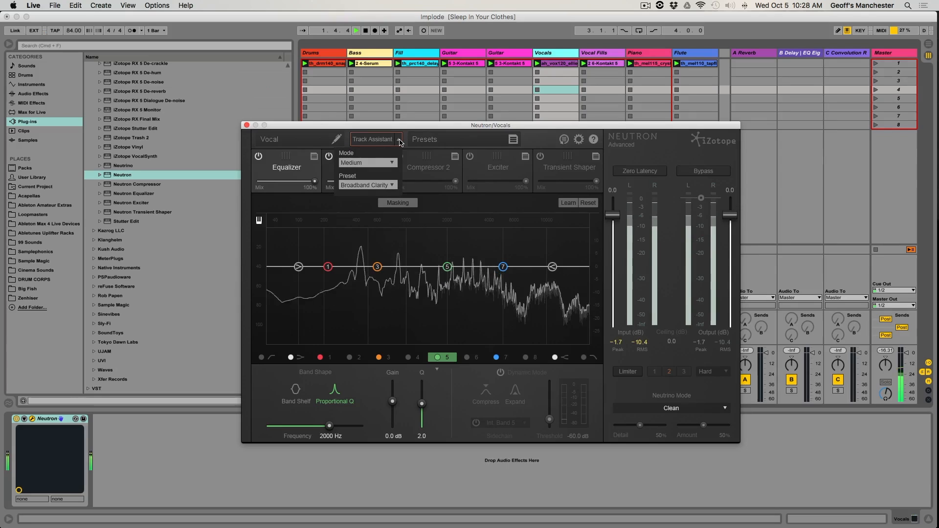
click(394, 162)
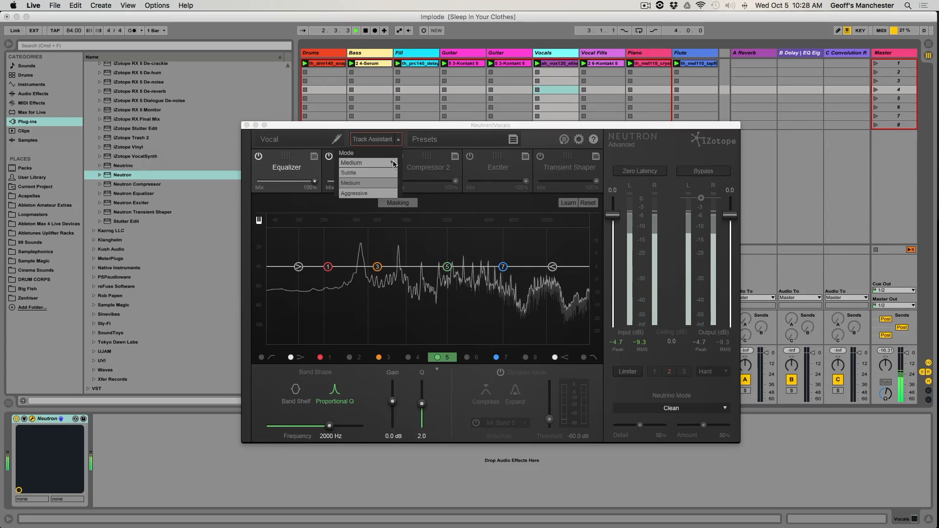
click(384, 183)
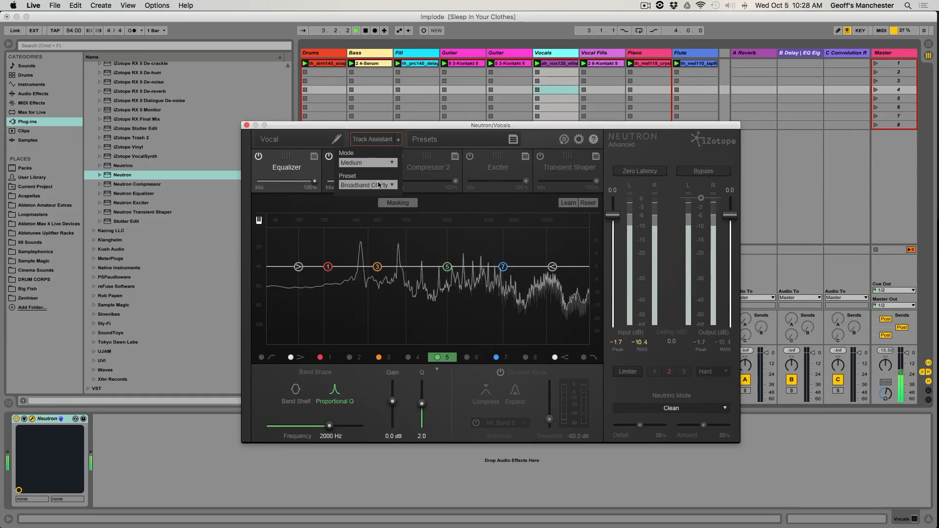
click(393, 185)
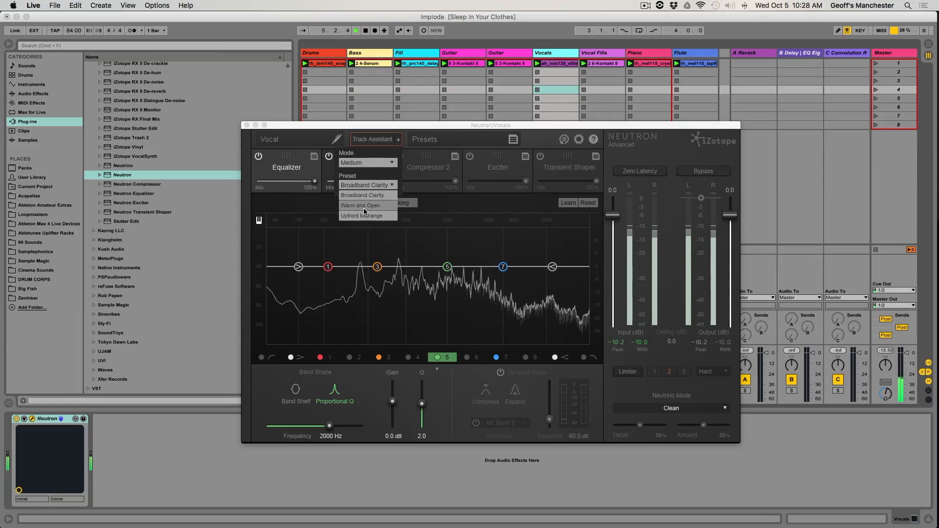
click(390, 186)
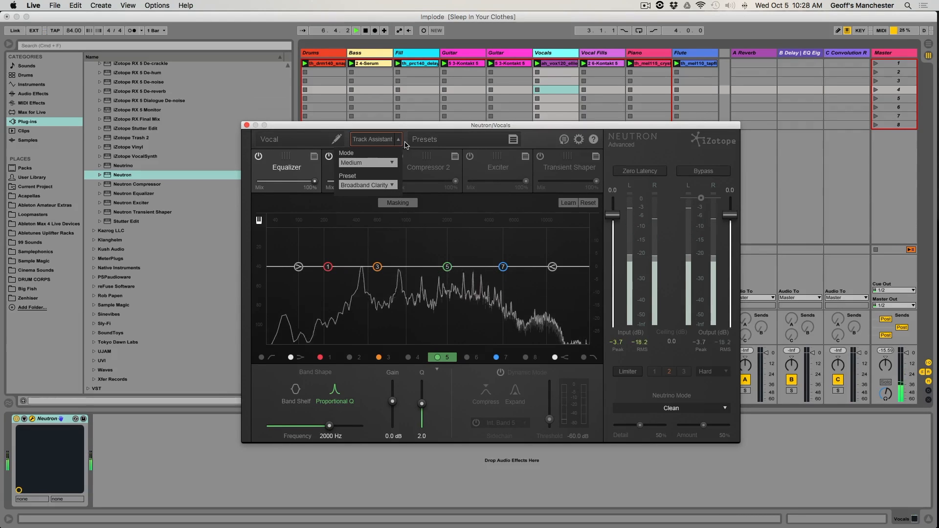
click(362, 140)
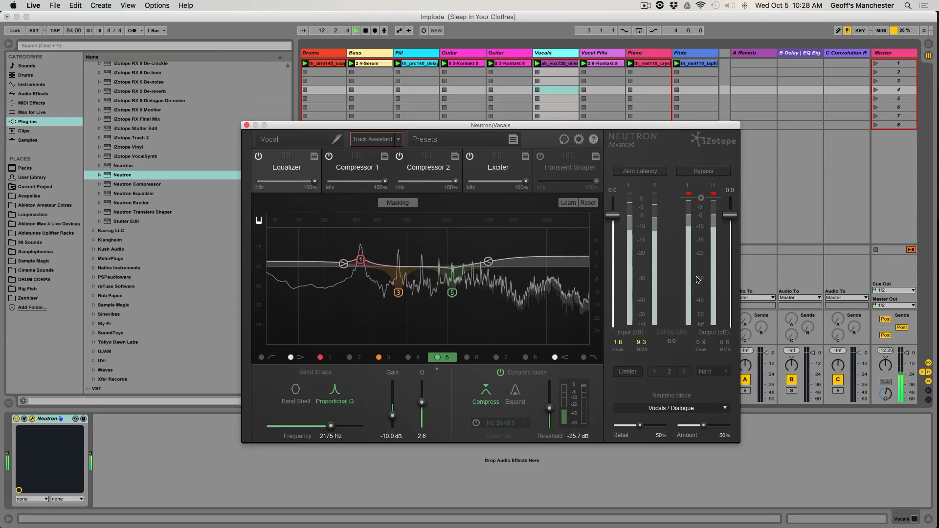
Set Neutron's input gain to 0.6 dB and output gain to -4.9 dB, and compare the Vocals with the plug-in bypassed and active
drag(617, 220, 617, 218)
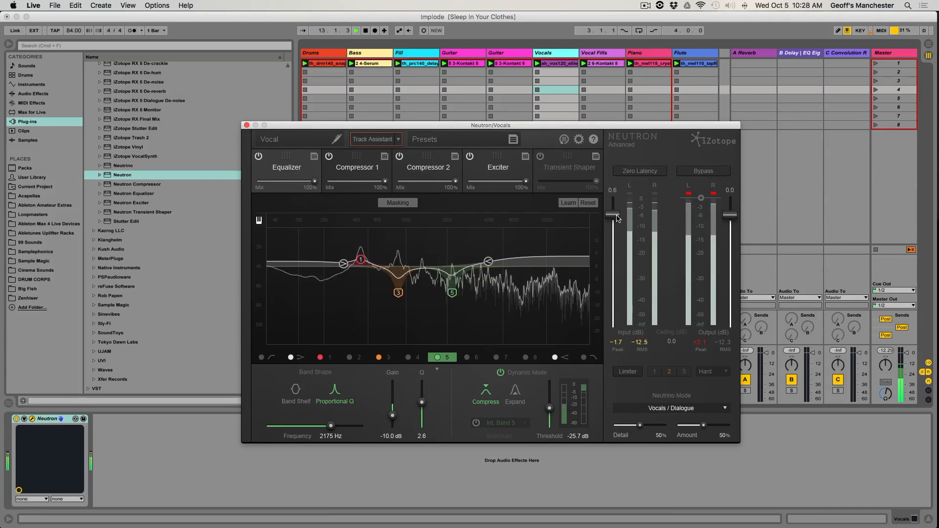
drag(730, 216, 732, 229)
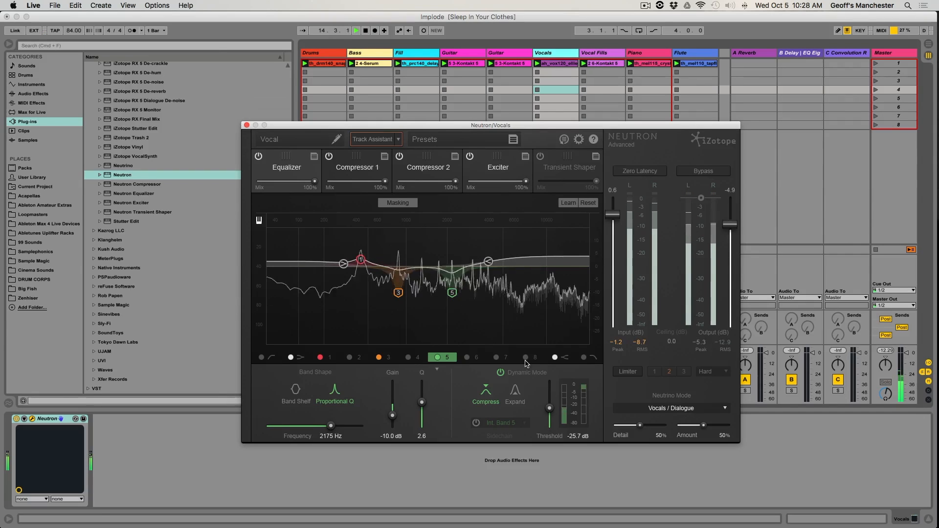
click(697, 172)
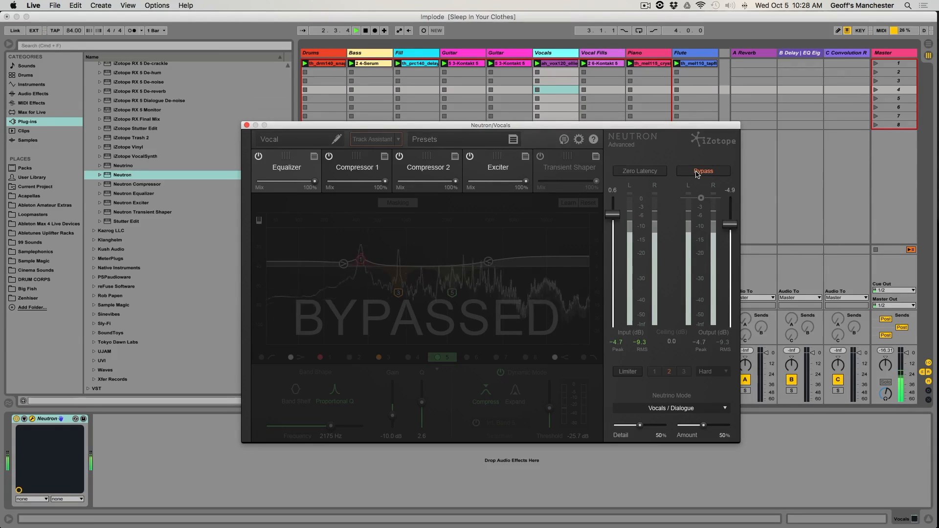
click(697, 172)
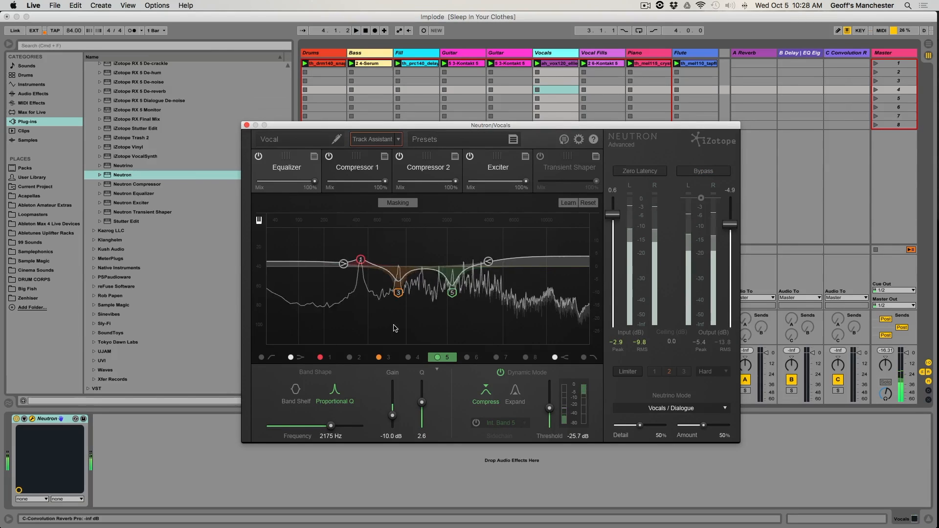
key(space)
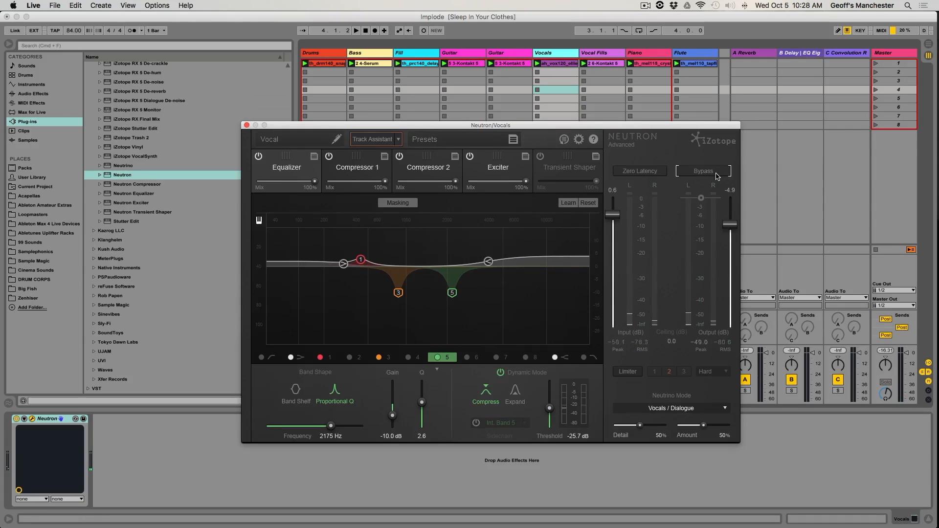
click(715, 172)
key(space)
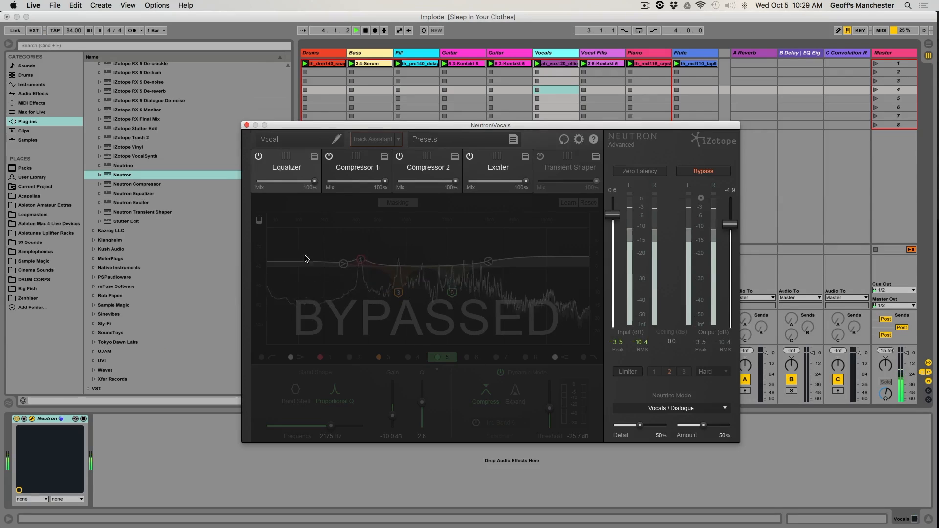
click(699, 171)
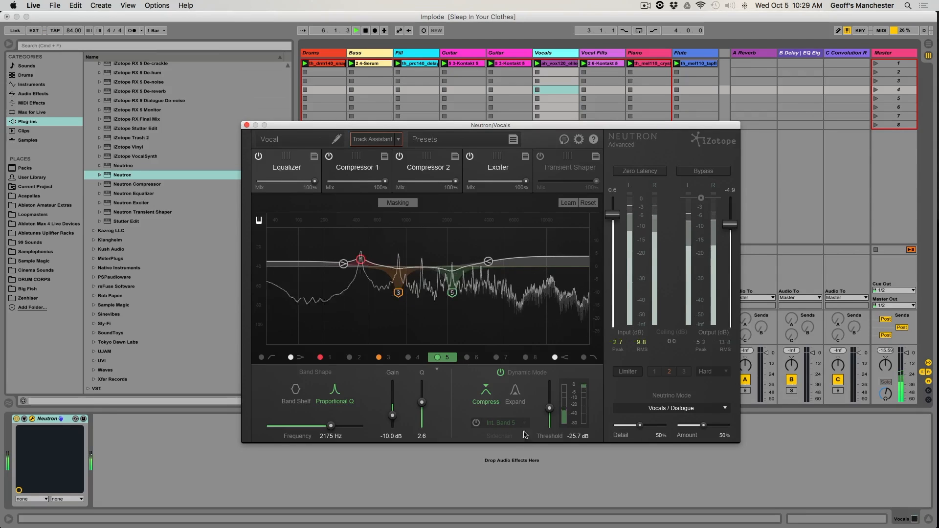
key(space)
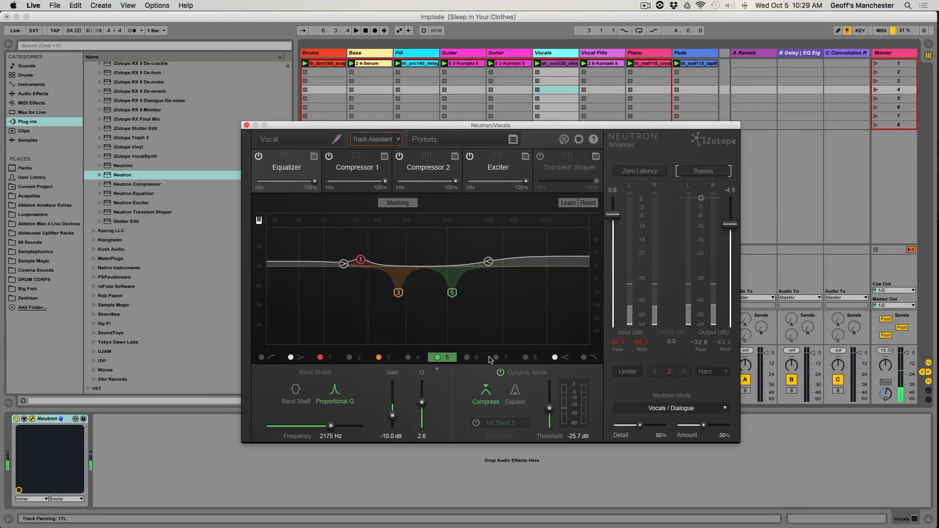
Enable EQ band 6, try a dynamic cut of about 7.2 dB near 3151 Hz, and reset the band with dynamic mode off
click(467, 357)
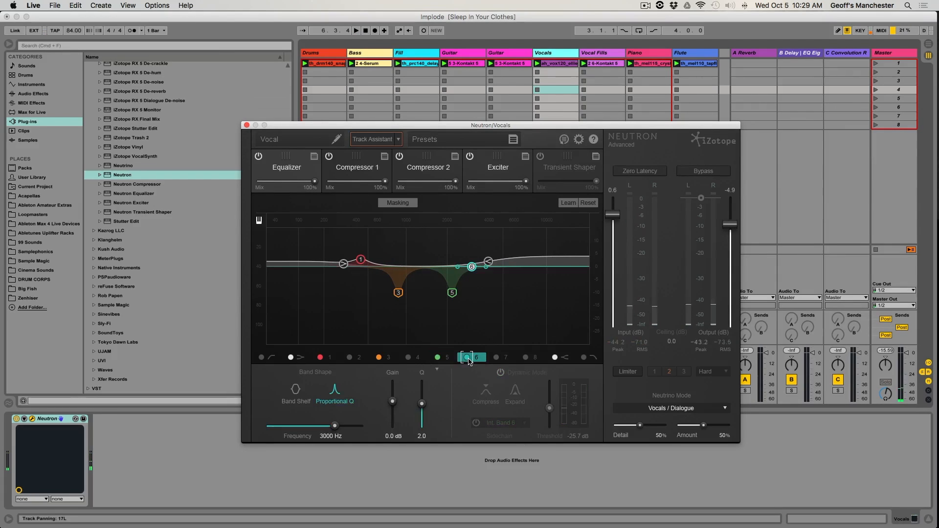
click(472, 267)
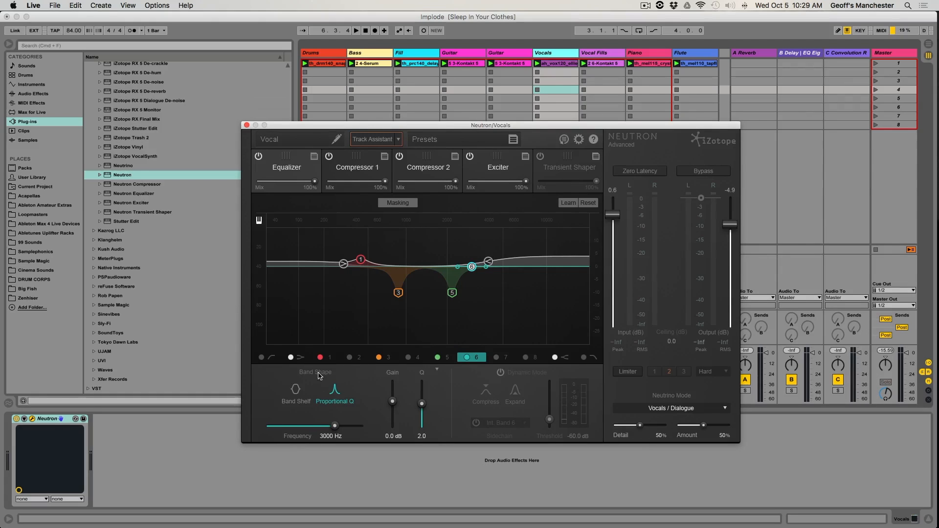
click(499, 373)
drag(473, 271, 475, 286)
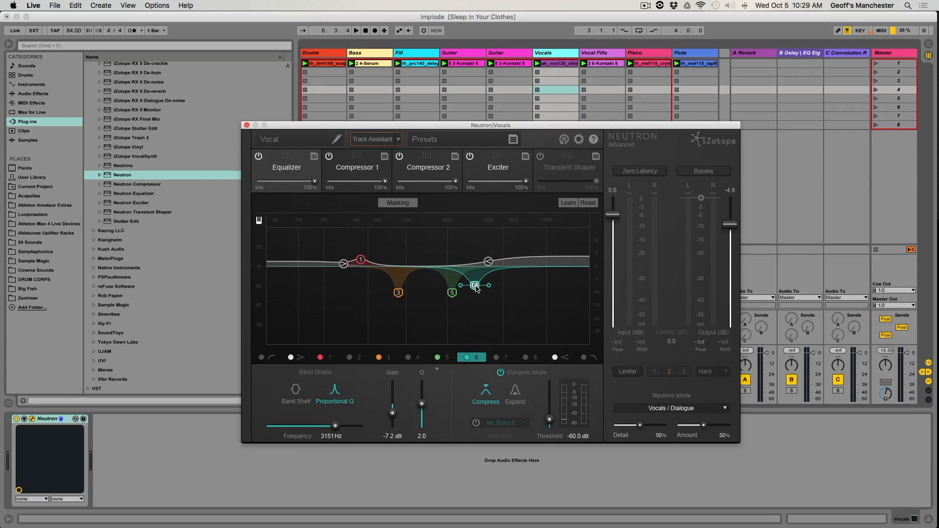
click(515, 391)
click(485, 391)
click(500, 373)
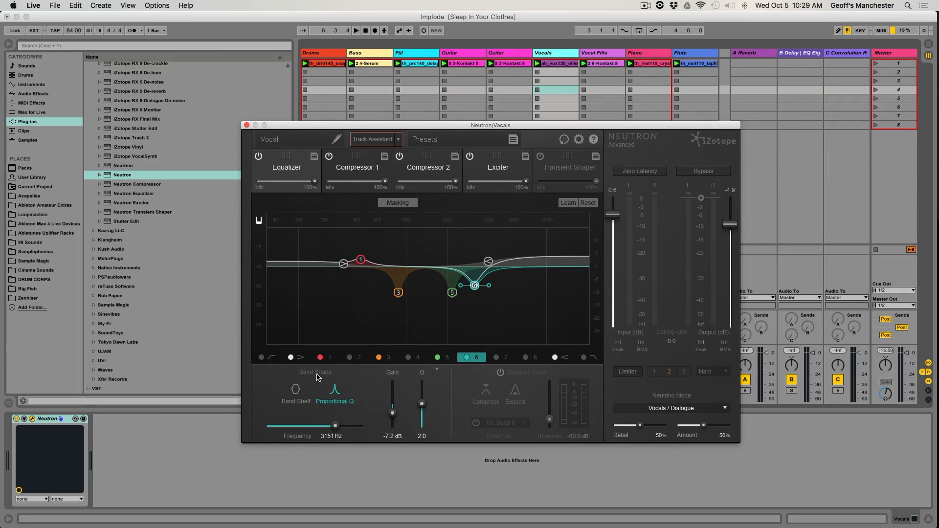
double_click(474, 286)
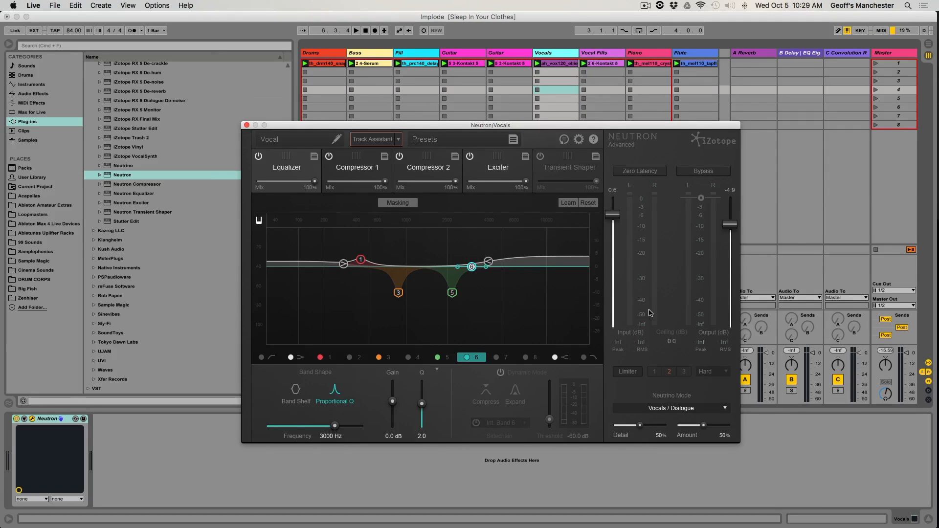
Play the Vocals and examine Track Assistant's settings in the Equalizer, Compressor 1, Compressor 2 and Exciter
key(space)
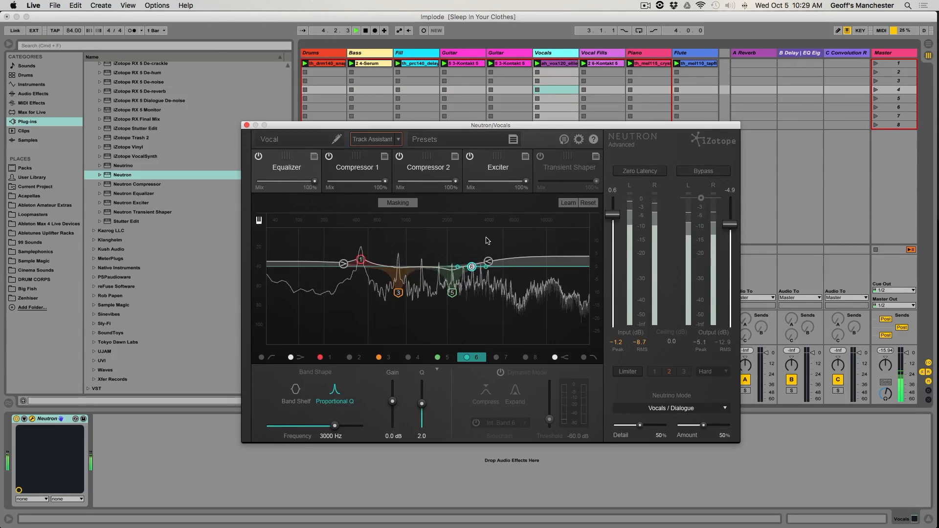
key(space)
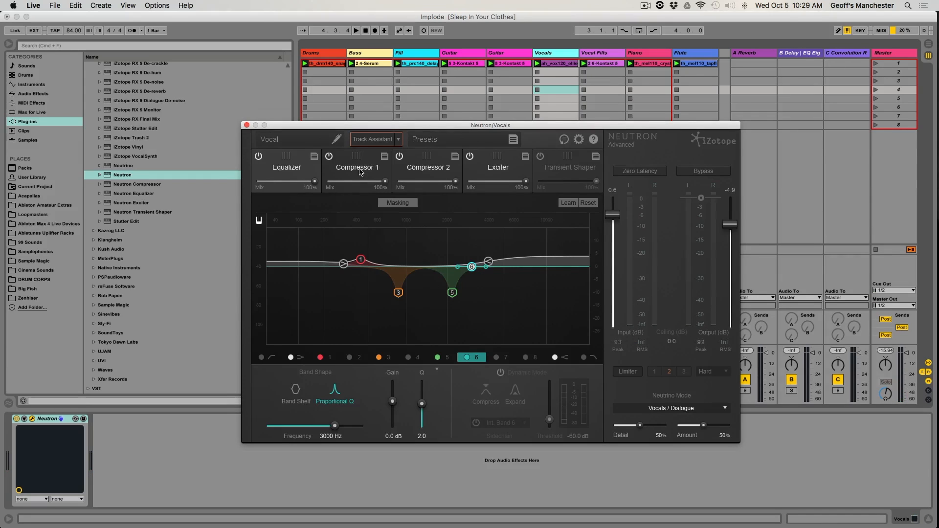
click(360, 172)
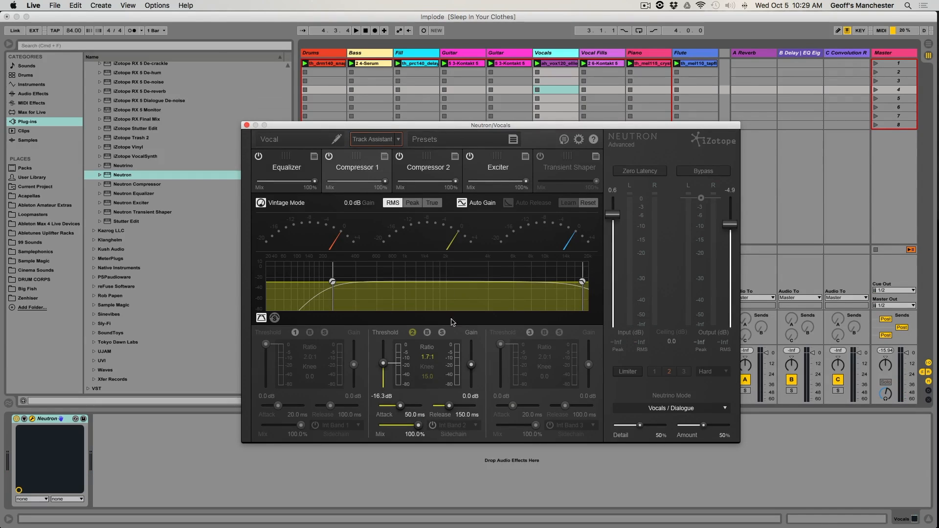
key(space)
click(398, 173)
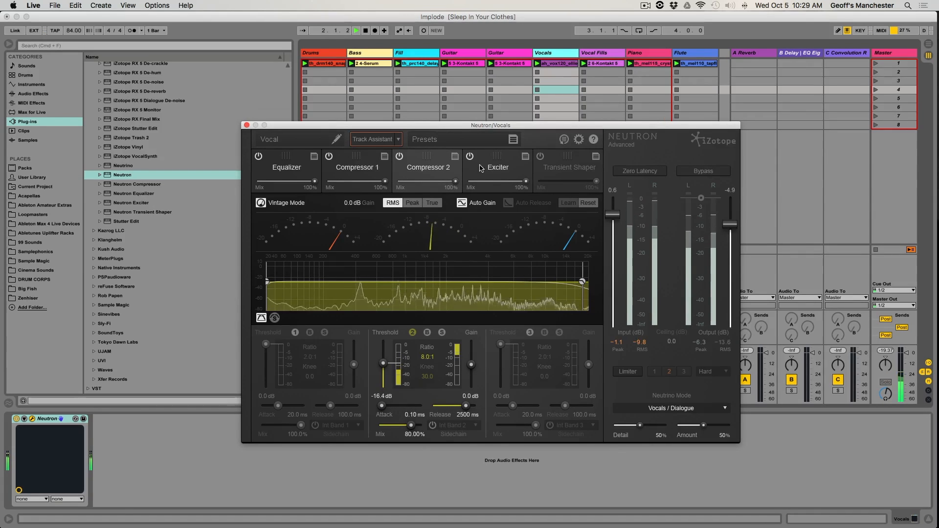
click(510, 174)
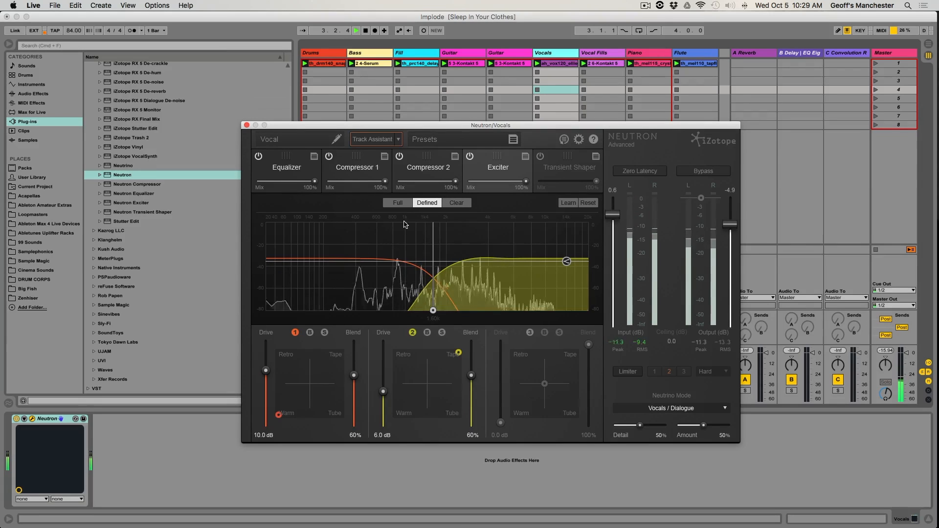
key(space)
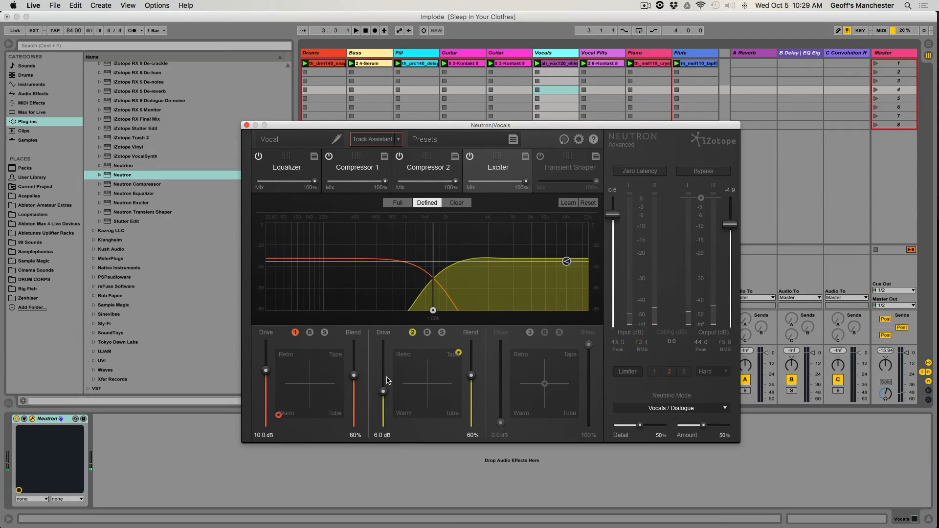
key(space)
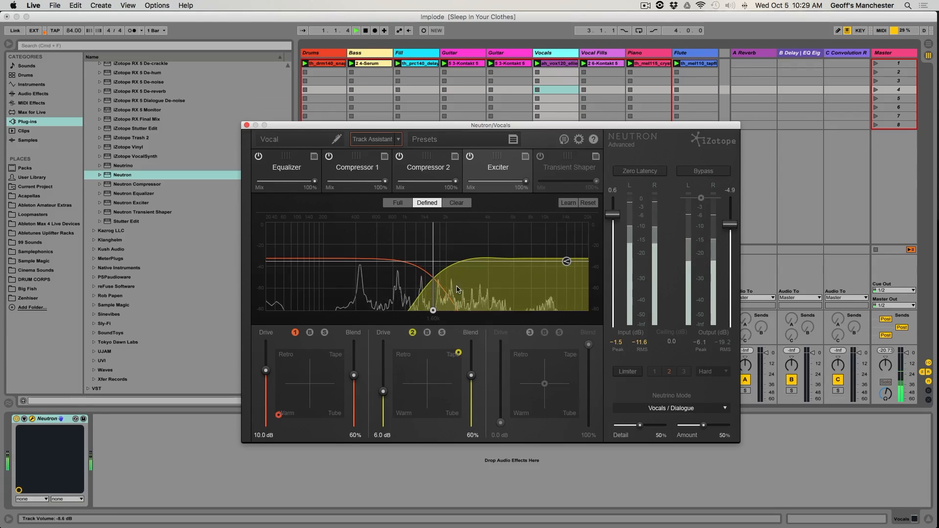
key(space)
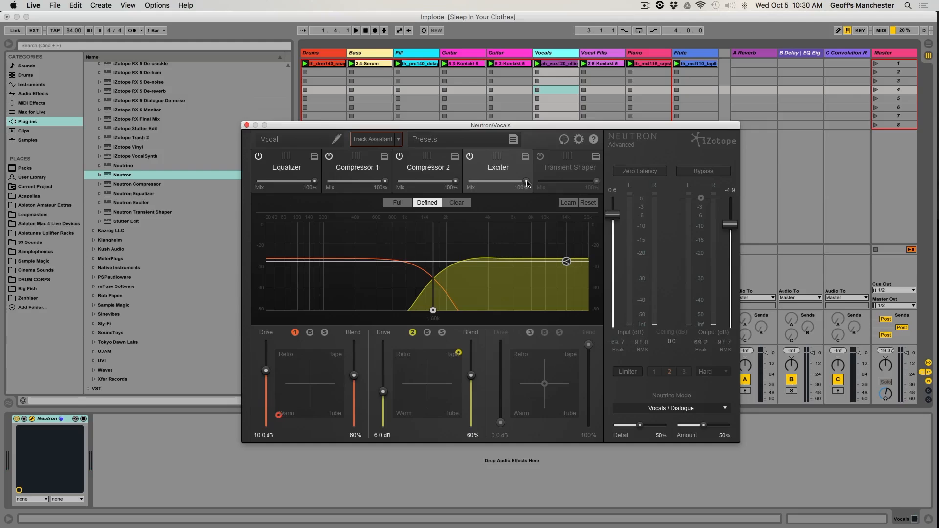
Try lowering the Exciter mix to about 58% and the Compressor 2 mix to about 54% during playback, and restore them to 100%
mouse_move(526, 183)
mouse_down()
mouse_move(486, 186)
mouse_move(532, 184)
mouse_up()
key(space)
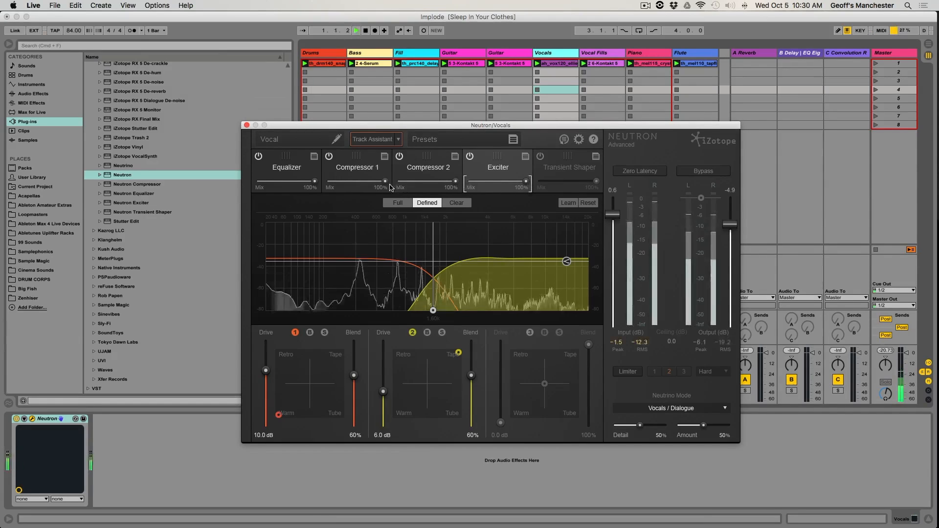
drag(528, 184, 501, 183)
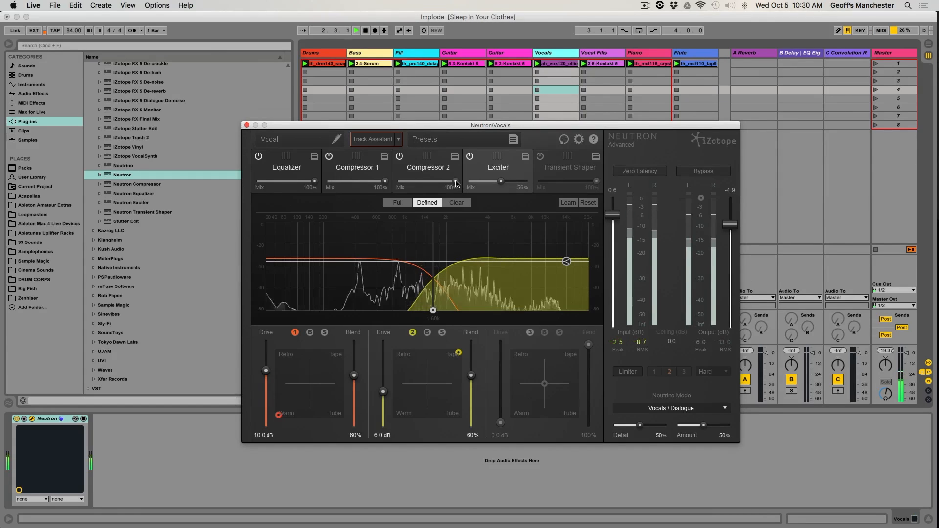
drag(455, 184, 451, 183)
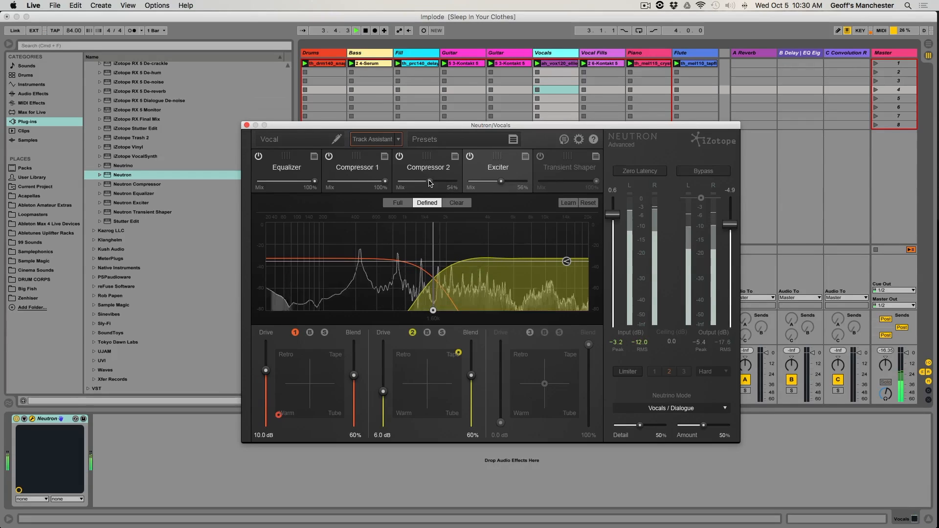
drag(385, 184, 528, 182)
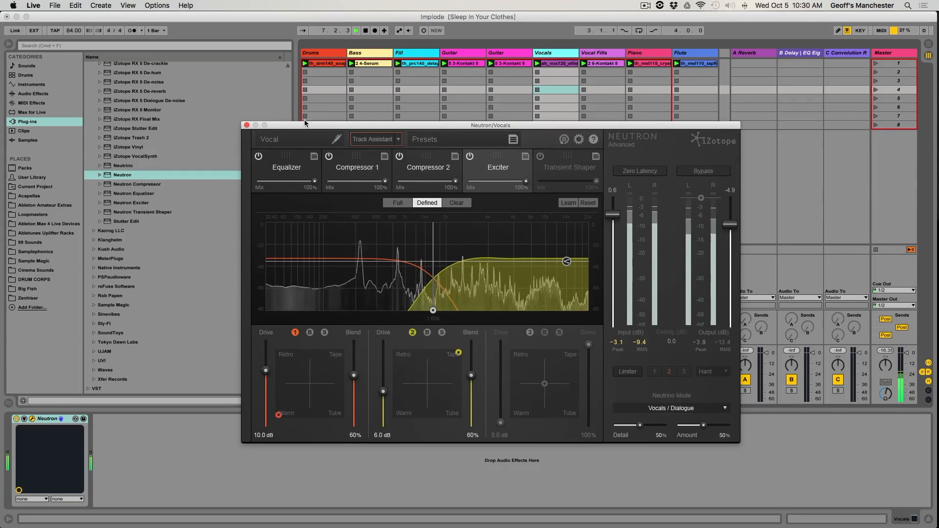
drag(289, 126, 326, 125)
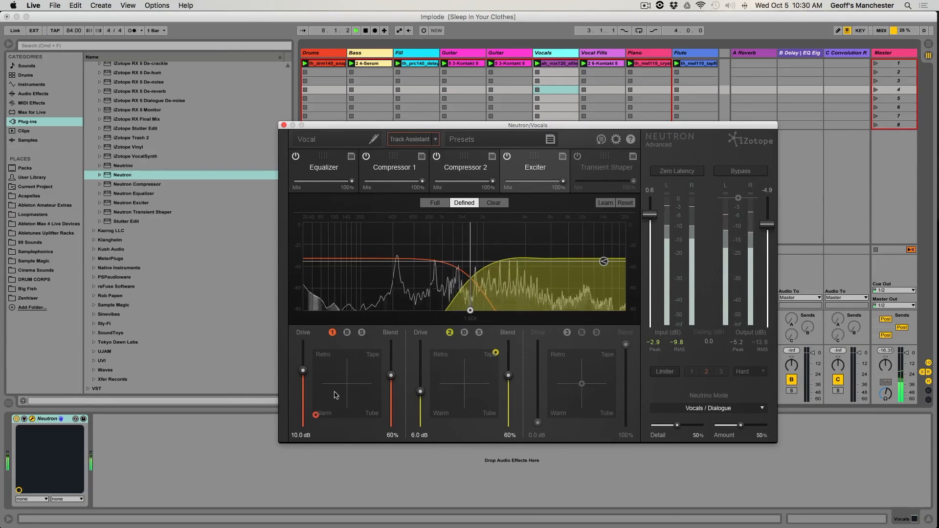
key(space)
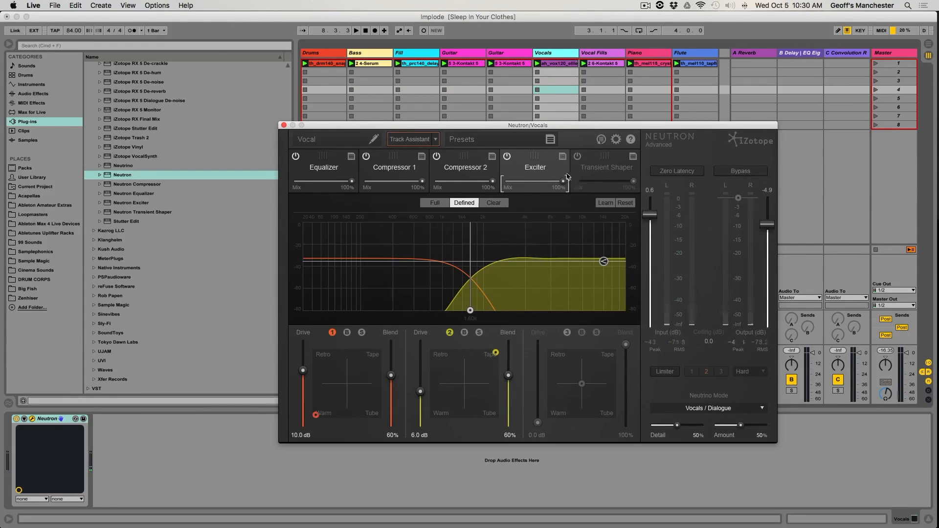
Review Neutron's change history for the Vocals and revert the plug-in to its initial state
click(601, 139)
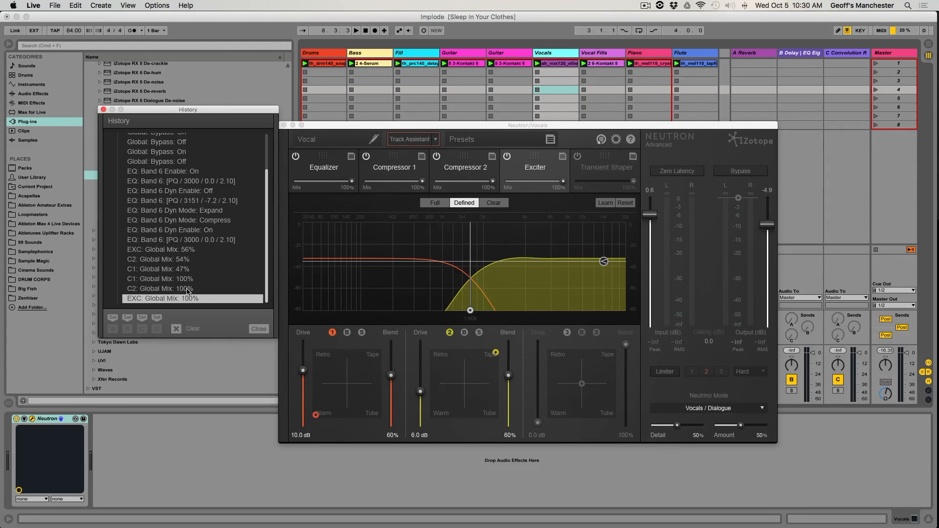
scroll(187, 292, up, 5)
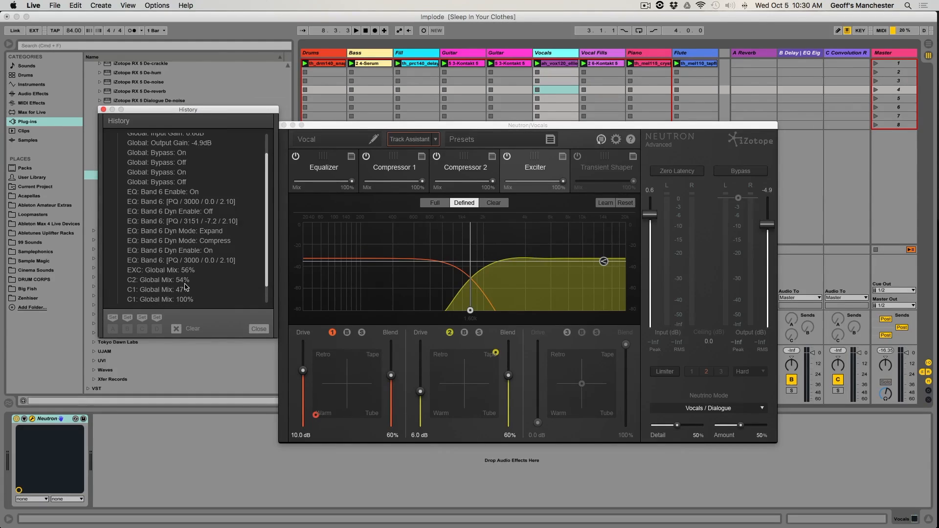
scroll(186, 287, down, 3)
scroll(186, 287, up, 3)
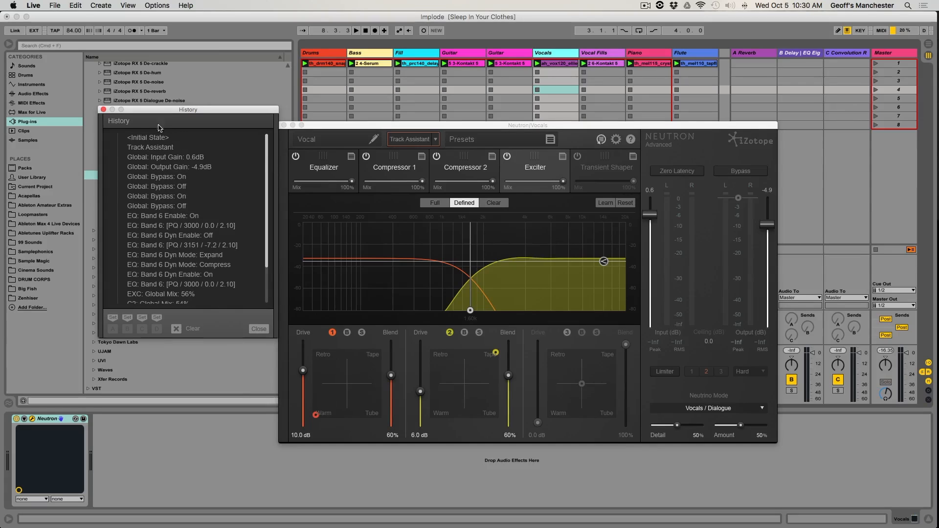
scroll(175, 221, down, 3)
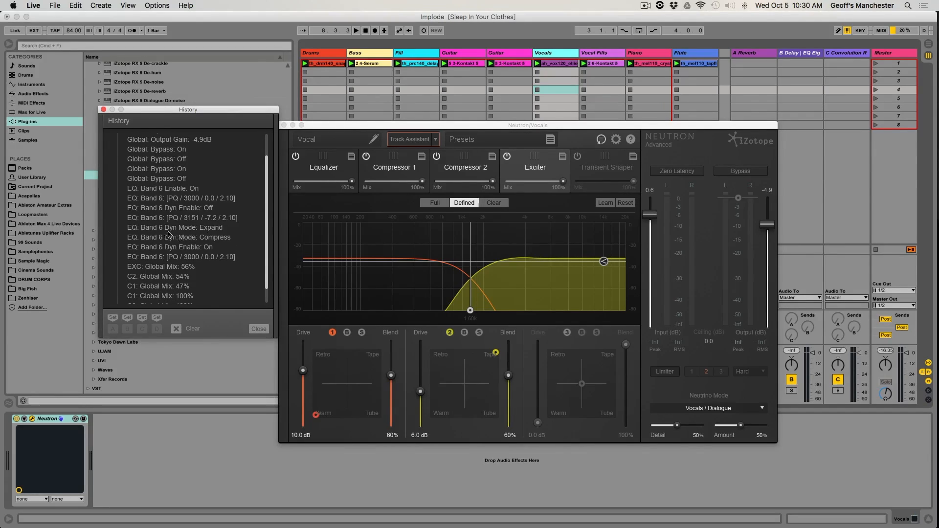
scroll(184, 271, up, 3)
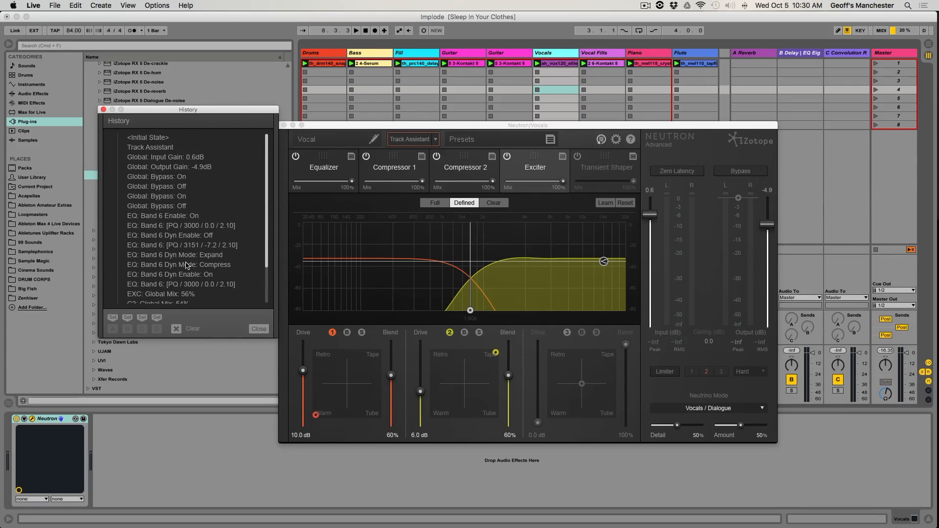
click(155, 138)
click(103, 110)
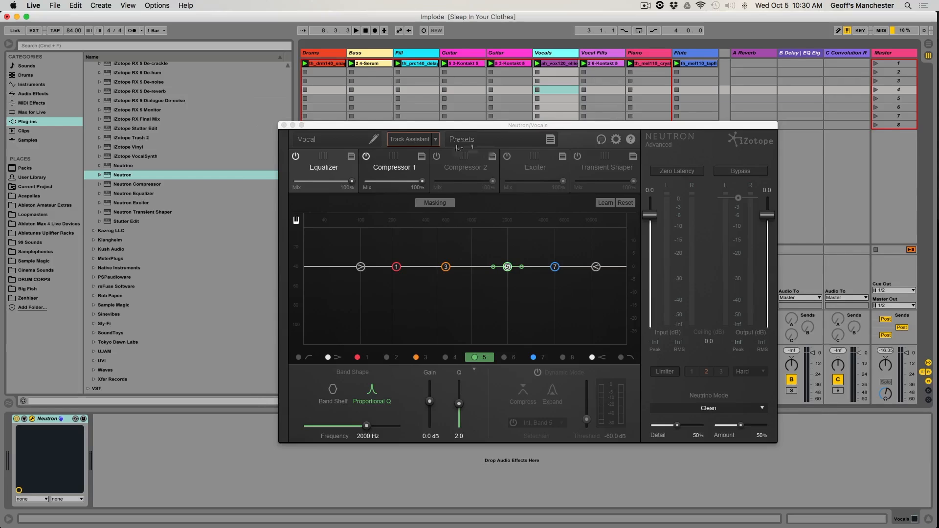
Set Track Assistant's mode to Aggressive and its preset to Upfront Midrange
click(434, 139)
click(423, 165)
click(413, 197)
click(426, 186)
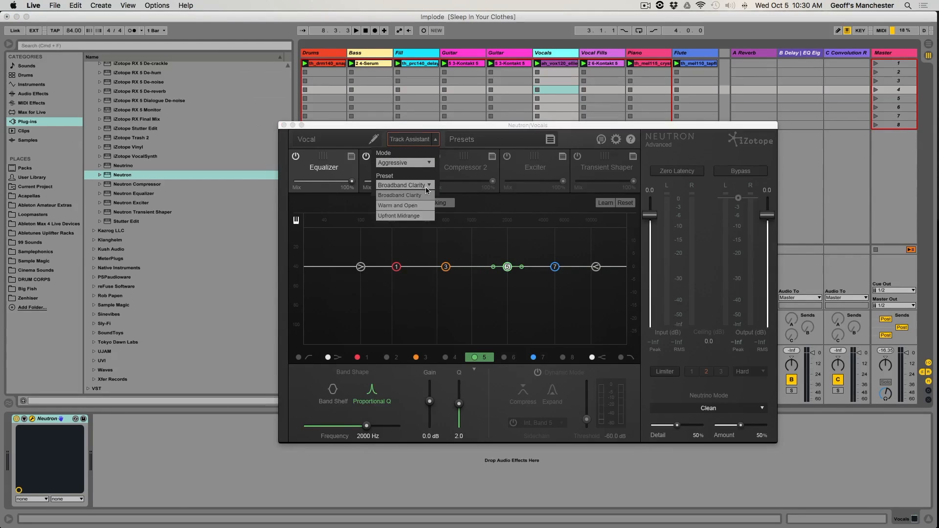
click(411, 215)
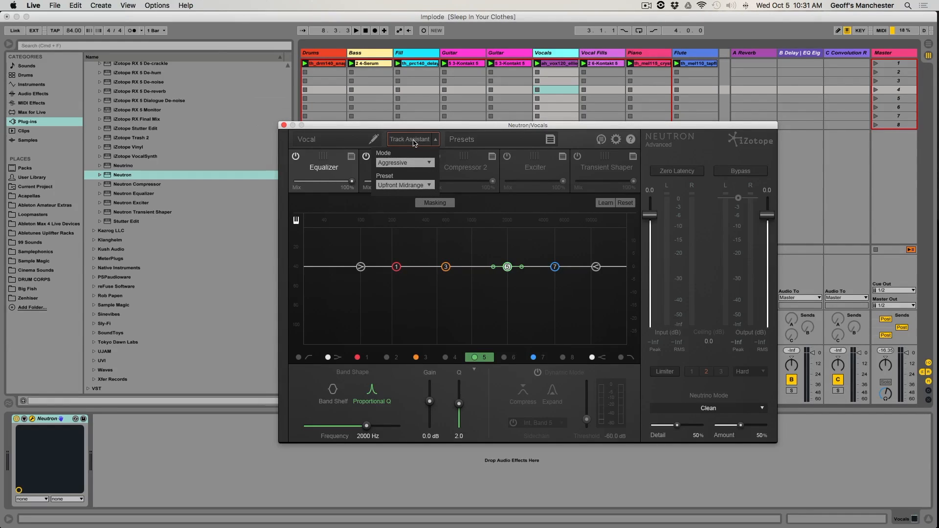
Play the Vocals and run Track Assistant with the aggressive settings until it finishes analysing
key(space)
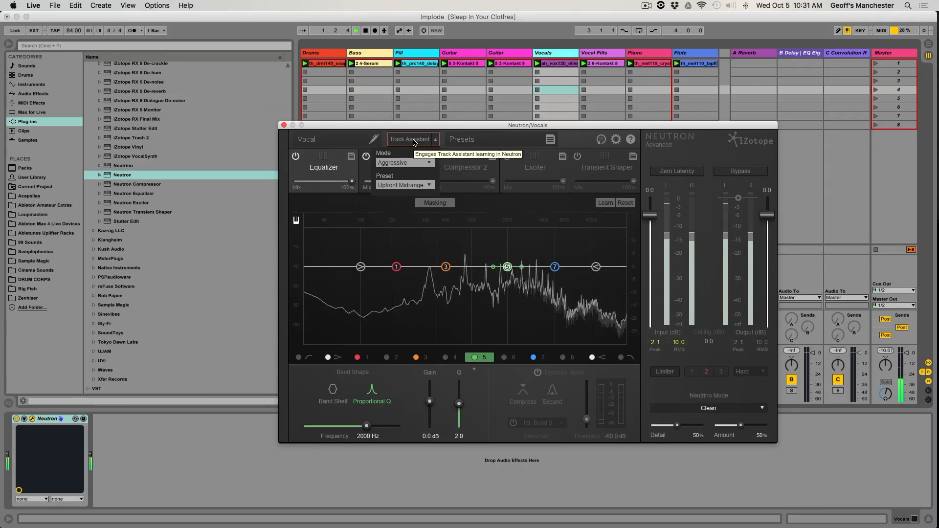
click(413, 141)
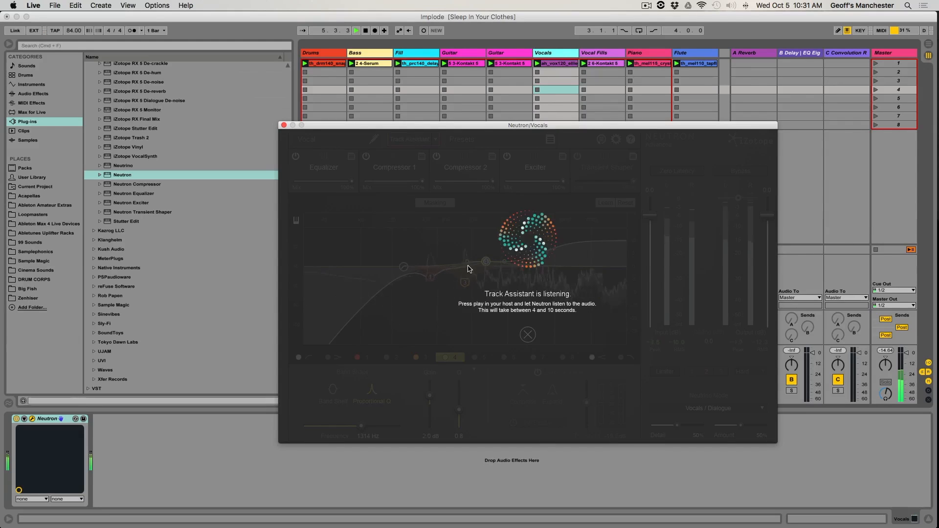
key(space)
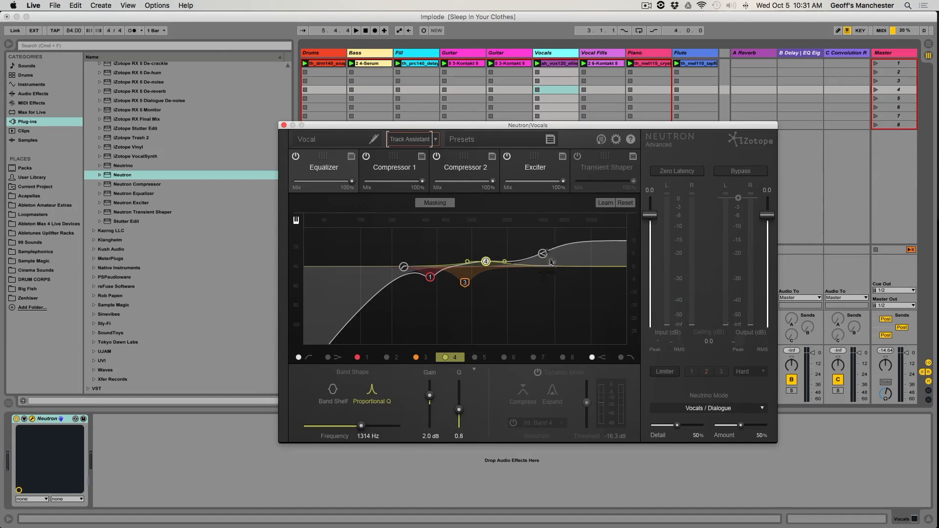
Lower Neutron's output gain to -2.1 dB during playback and compare the Vocals bypassed and active
key(space)
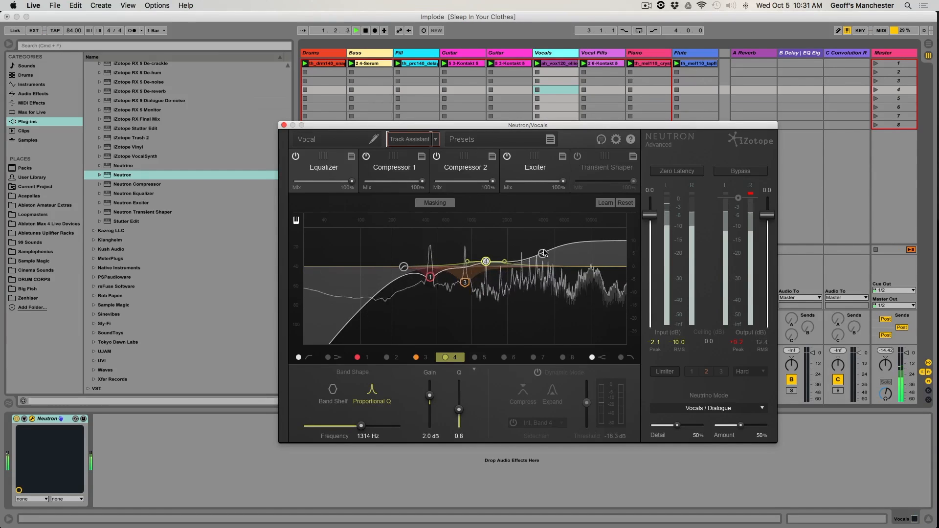
drag(774, 220, 769, 224)
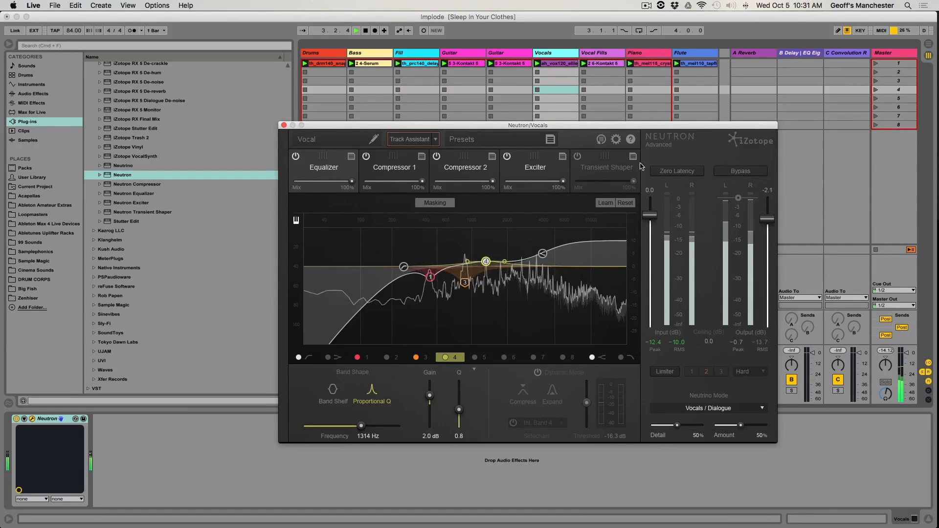
click(748, 172)
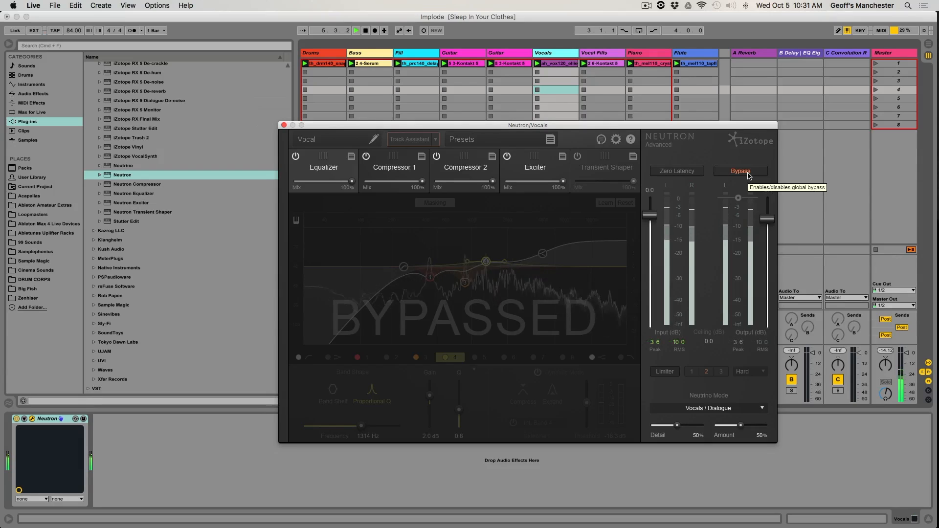
click(747, 174)
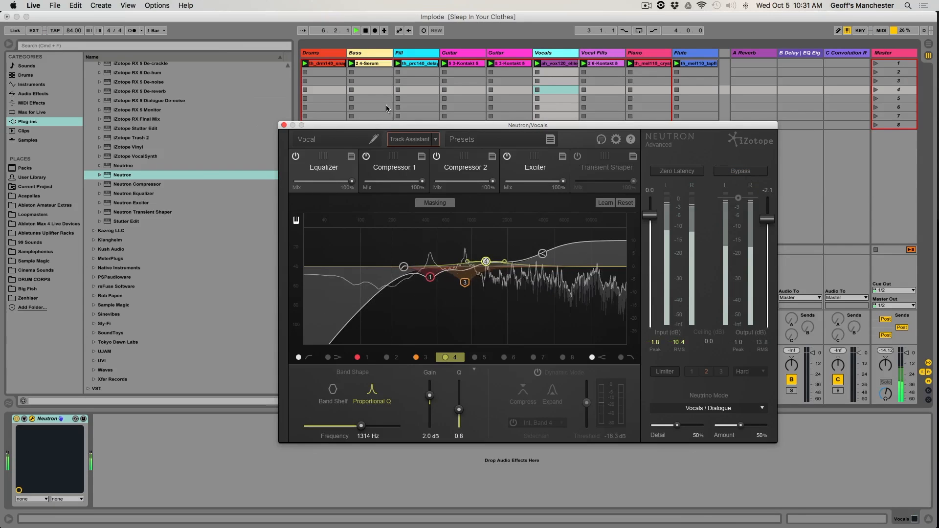
Turn off the Vocals track's solo, moving the plug-in window aside, and listen to the processed vocal in the full mix
drag(331, 128, 301, 18)
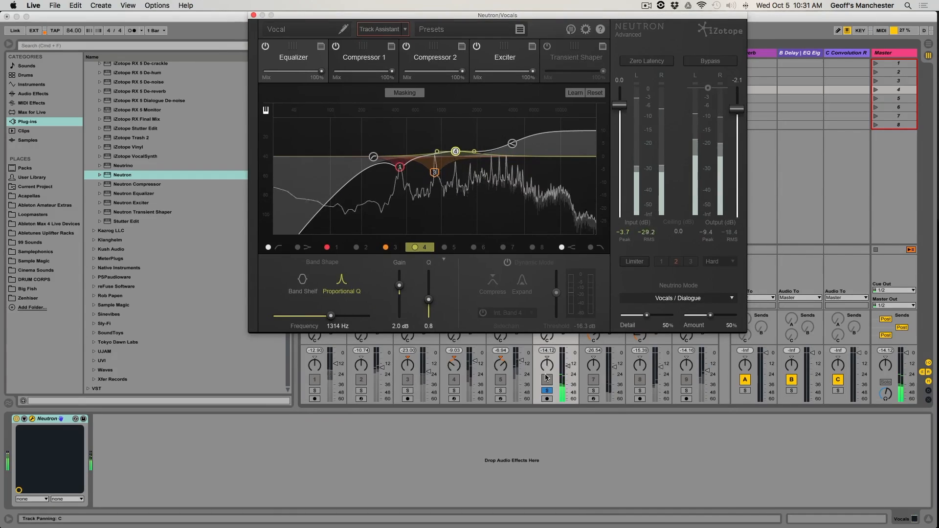
drag(514, 17, 556, 98)
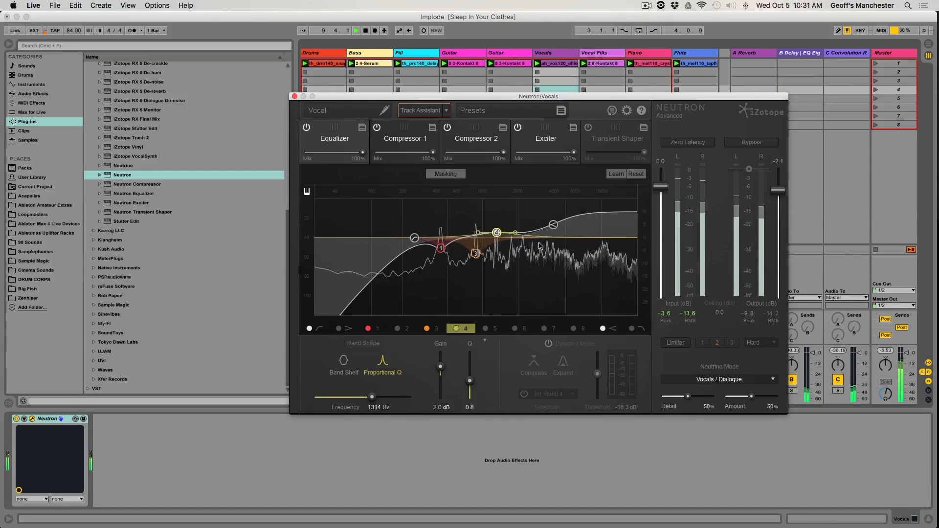
key(space)
Revert Neutron on the Vocals to the initial state from its history
click(612, 111)
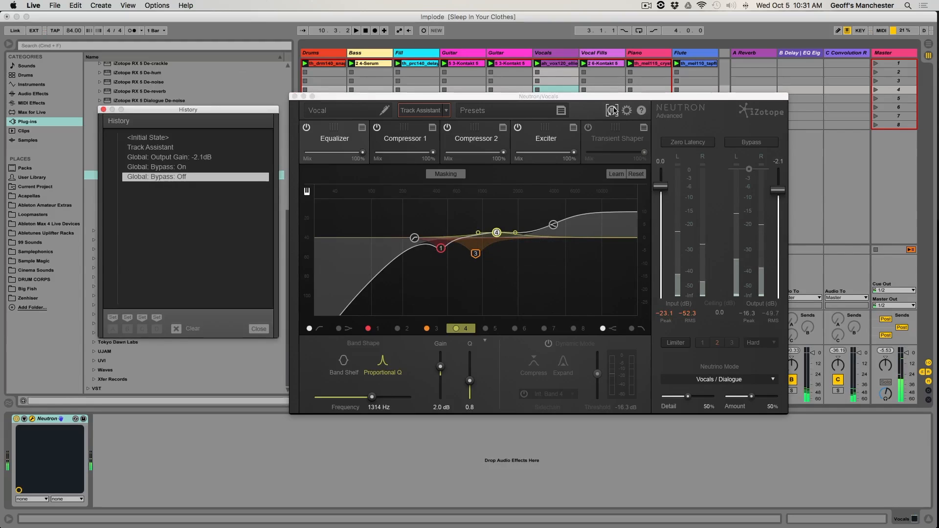
click(185, 138)
click(103, 110)
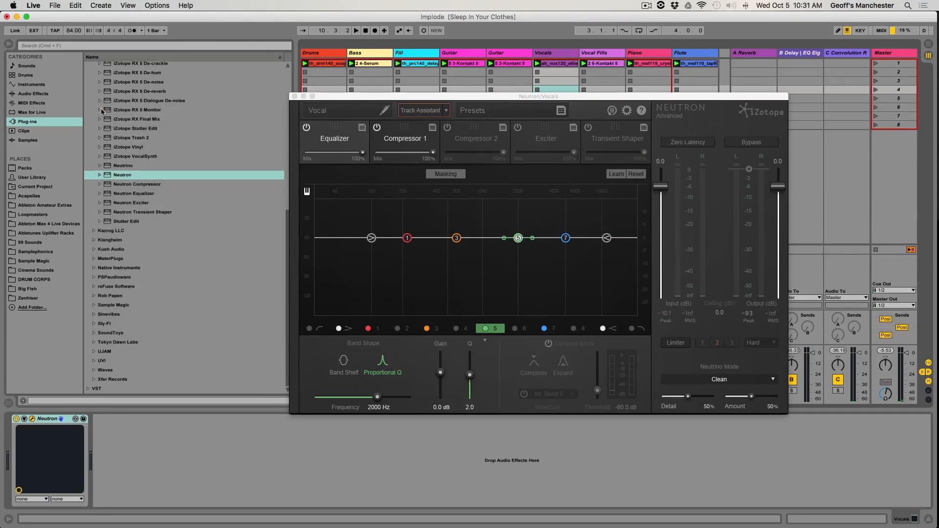
Set Track Assistant's mode to Subtle and its preset to Warm and Open
click(447, 111)
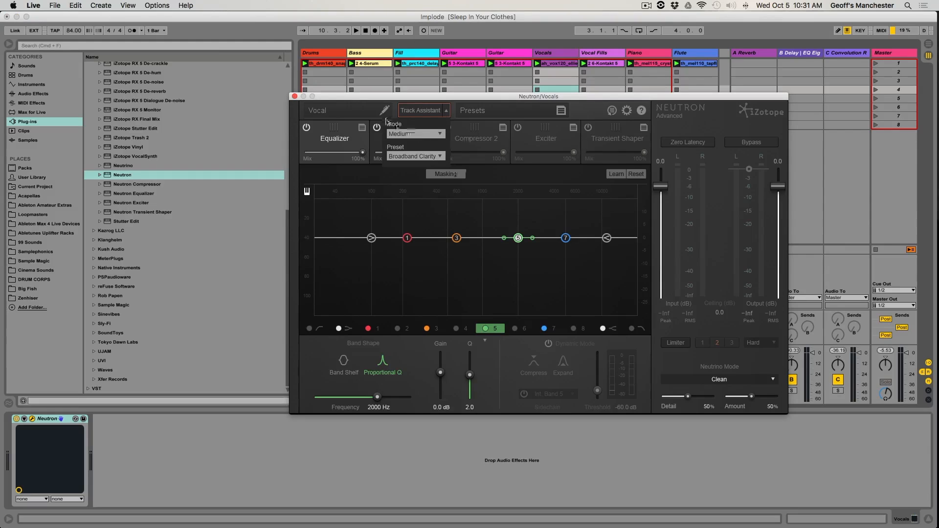
click(447, 111)
key(space)
click(447, 111)
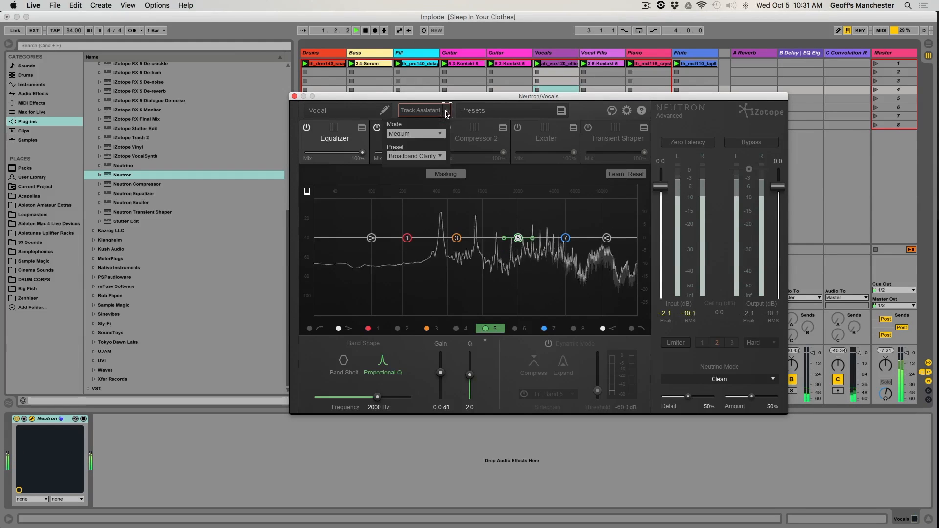
click(416, 134)
click(413, 143)
click(433, 156)
click(415, 168)
Run Track Assistant with the subtle settings while the song plays, and listen to the resulting vocal processing
key(space)
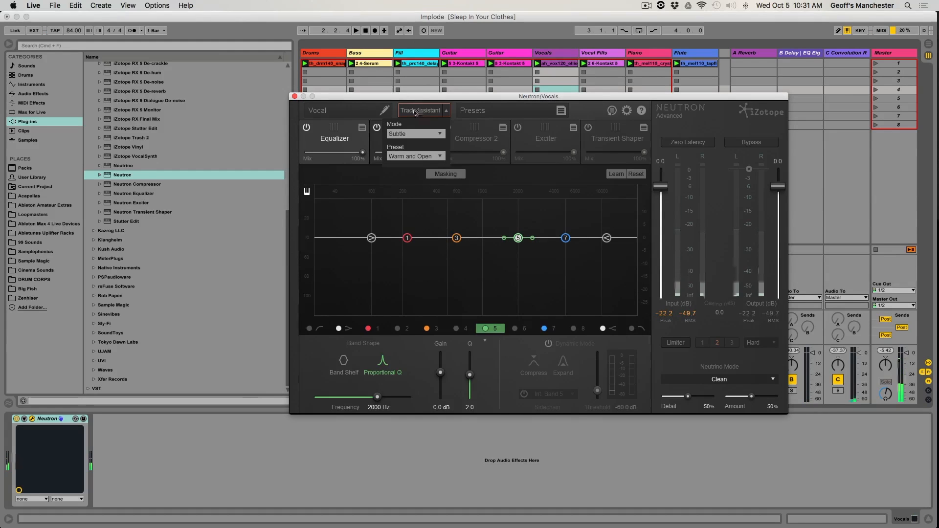
click(416, 111)
key(space)
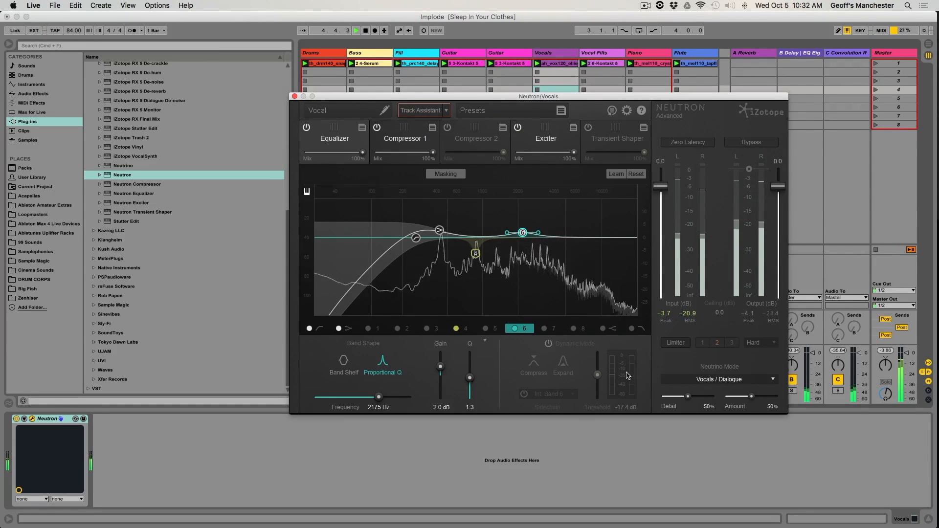
key(space)
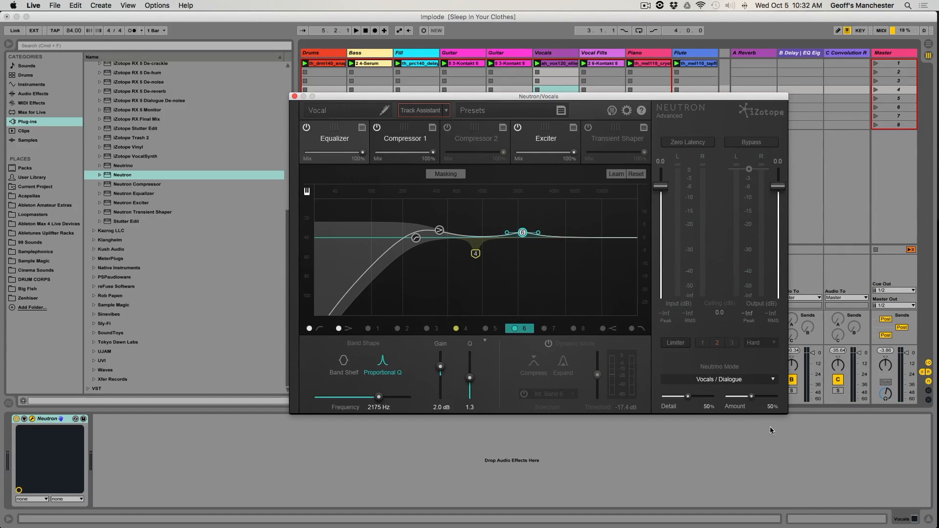
Choose the Vocals / Dialogue Neutrino mode and set its Detail to 71% and Amount to 68%
click(770, 382)
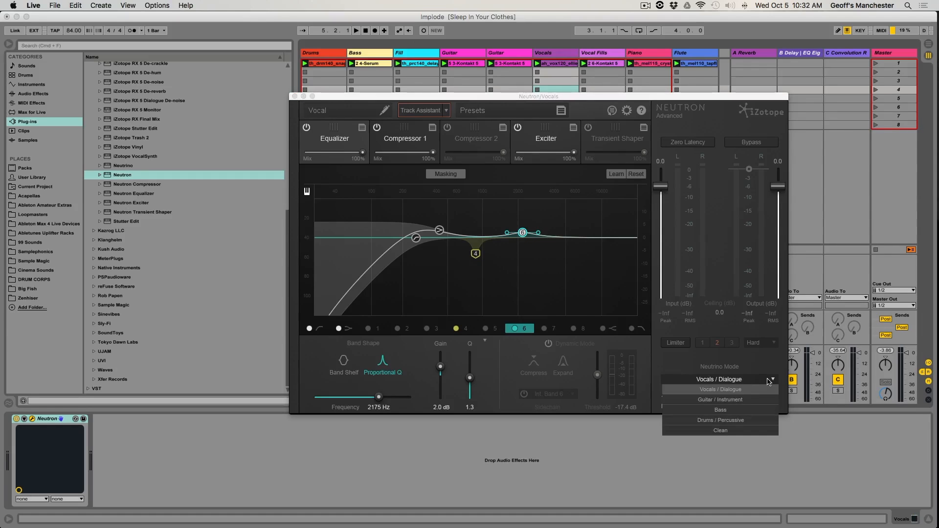
click(724, 390)
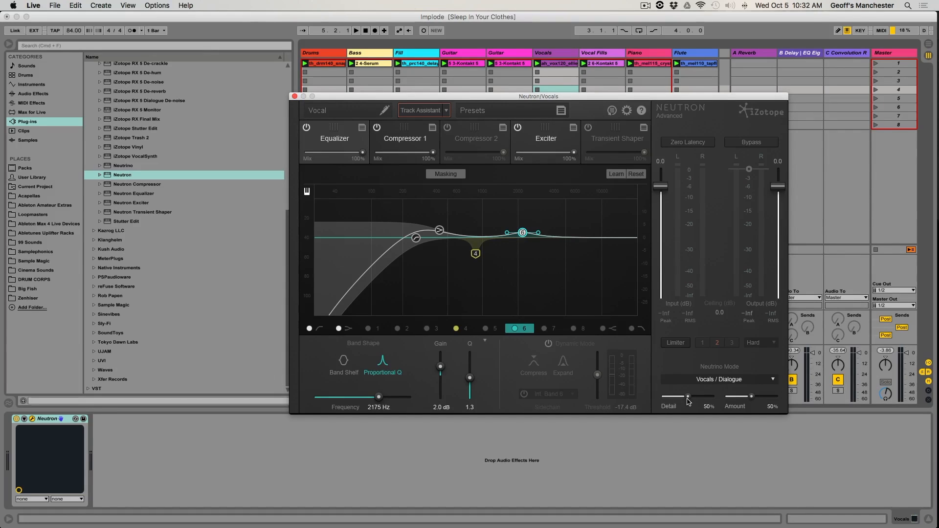
drag(687, 400, 691, 400)
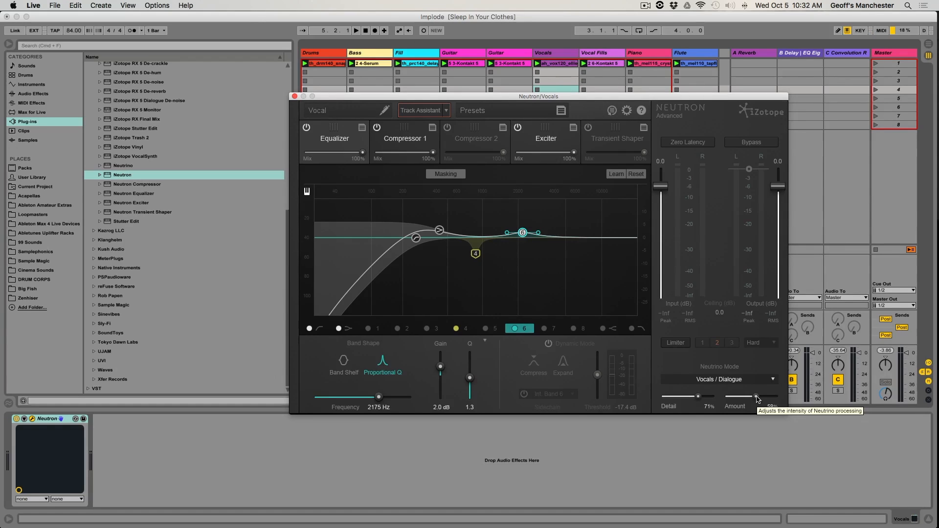
drag(762, 399, 763, 399)
drag(766, 399, 762, 398)
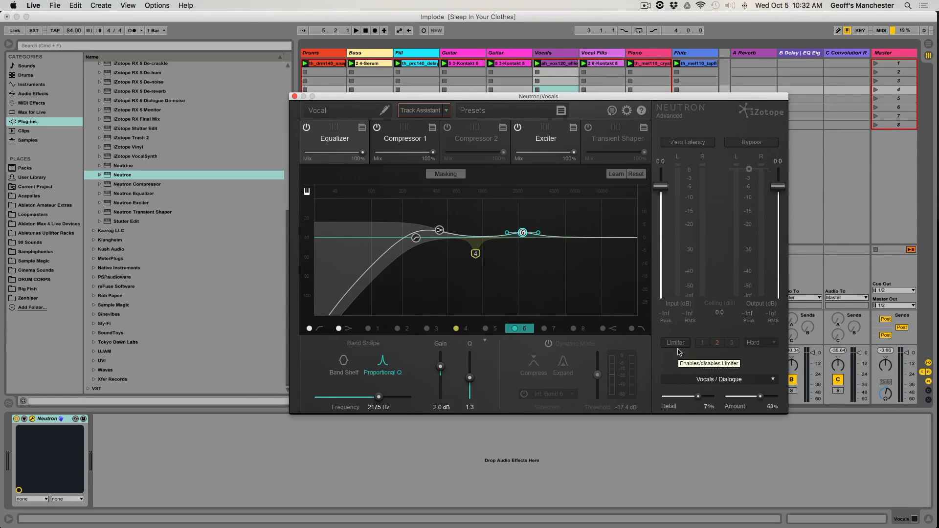
Enable Neutron's Limiter during playback and lower its ceiling to -6.2 dB
key(space)
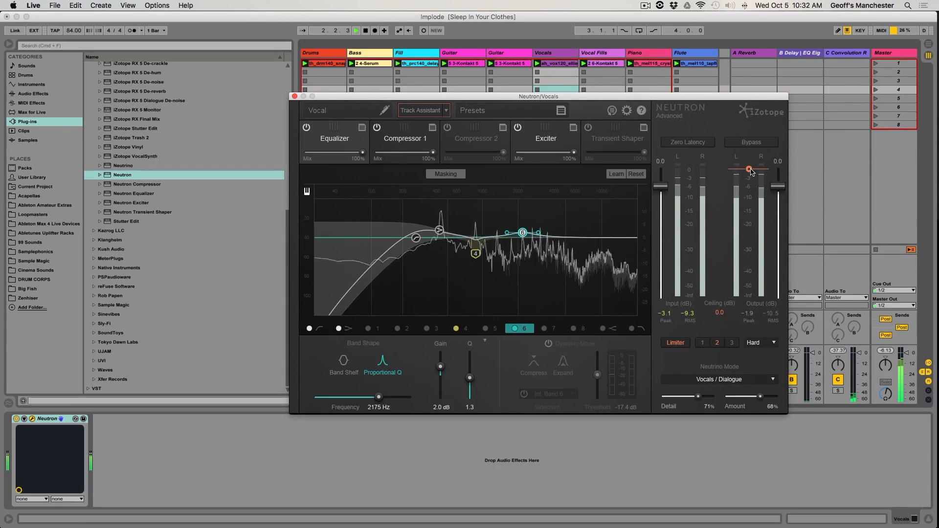
click(679, 343)
click(675, 343)
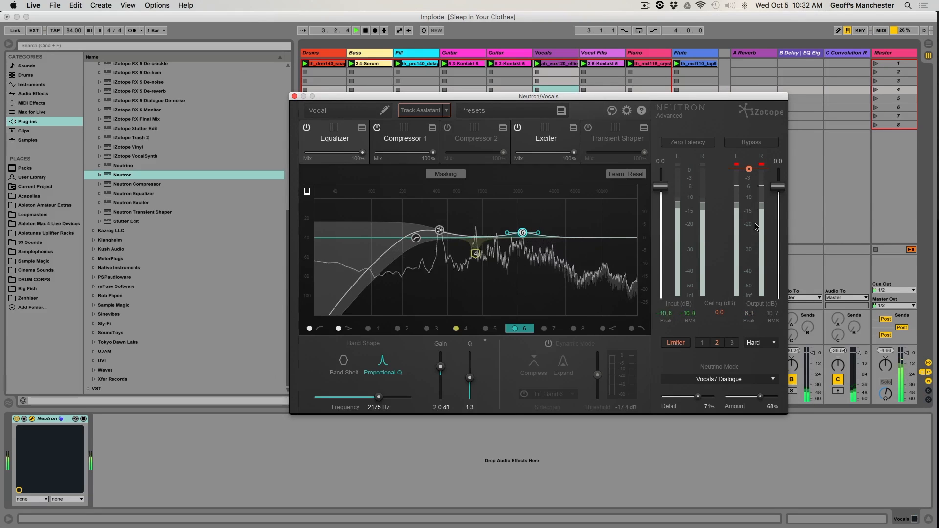
drag(749, 169, 750, 195)
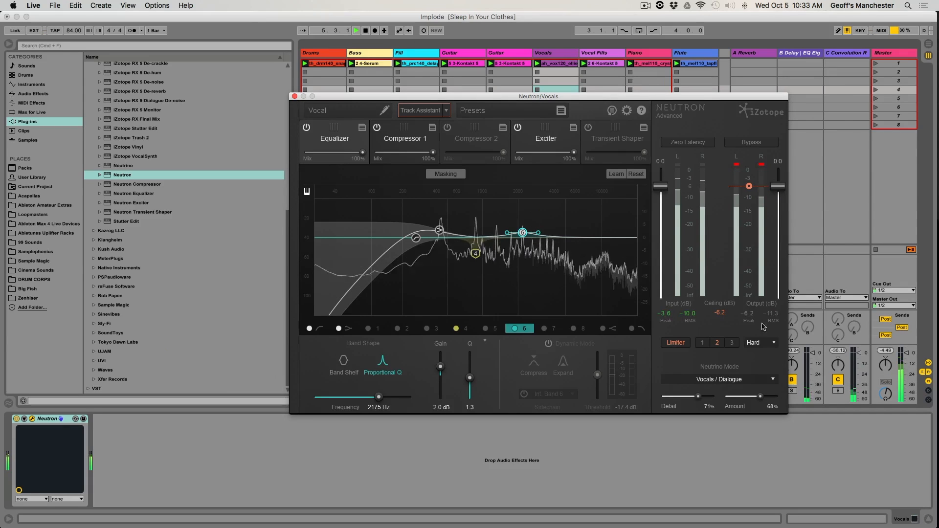
Switch the Limiter type to IRC II and set its ceiling to -3.9 dB during playback
click(763, 342)
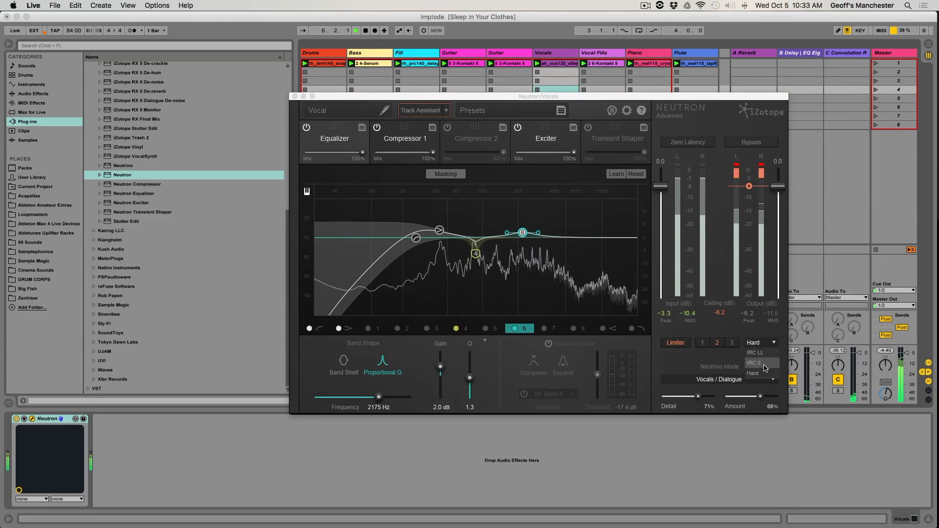
key(space)
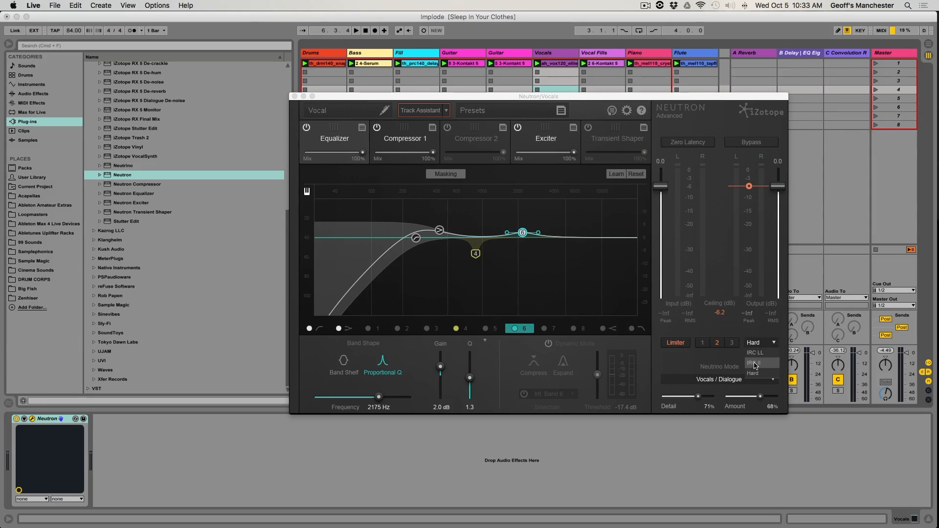
click(754, 364)
key(space)
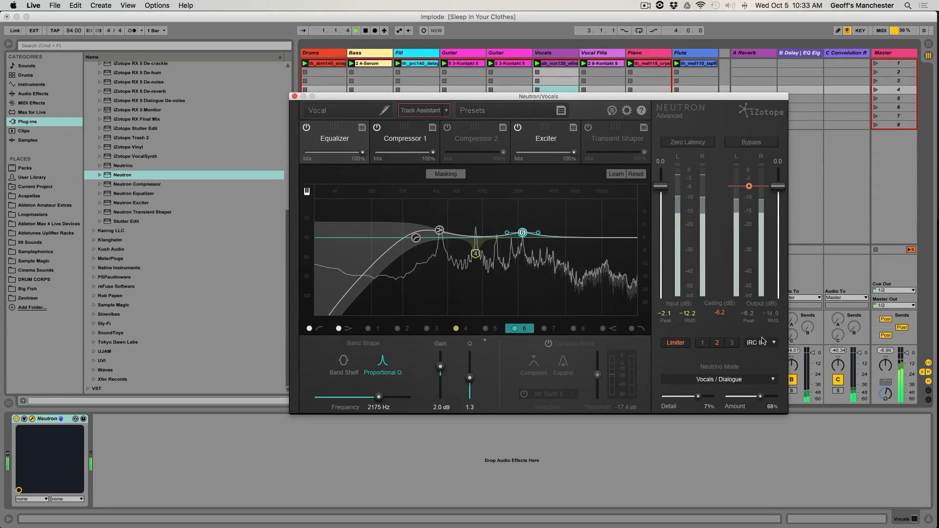
drag(749, 186, 748, 180)
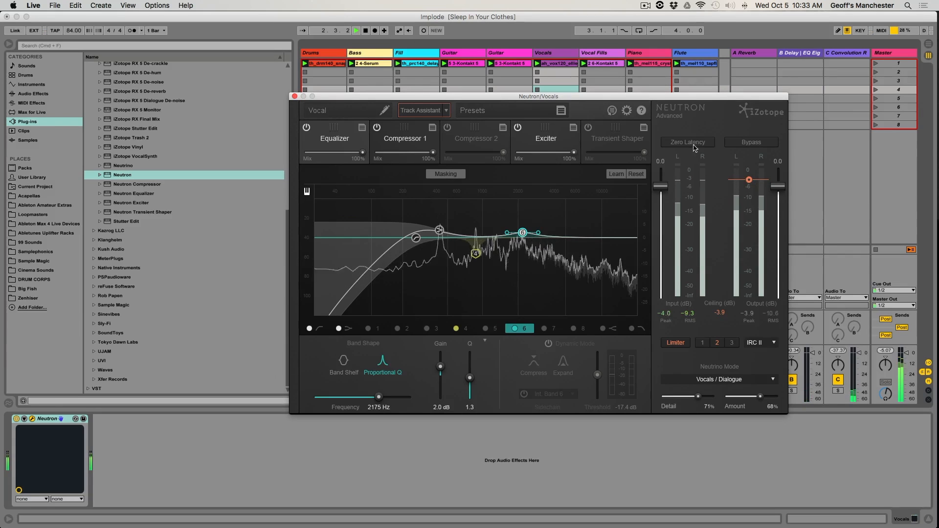
Stop playback, close the Vocals track's Neutron window, and select the Fill track
key(space)
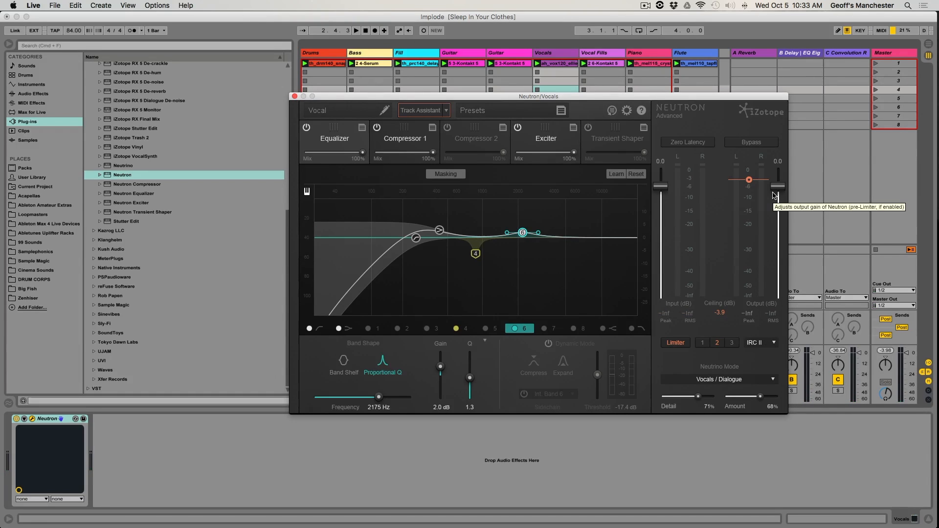
click(295, 96)
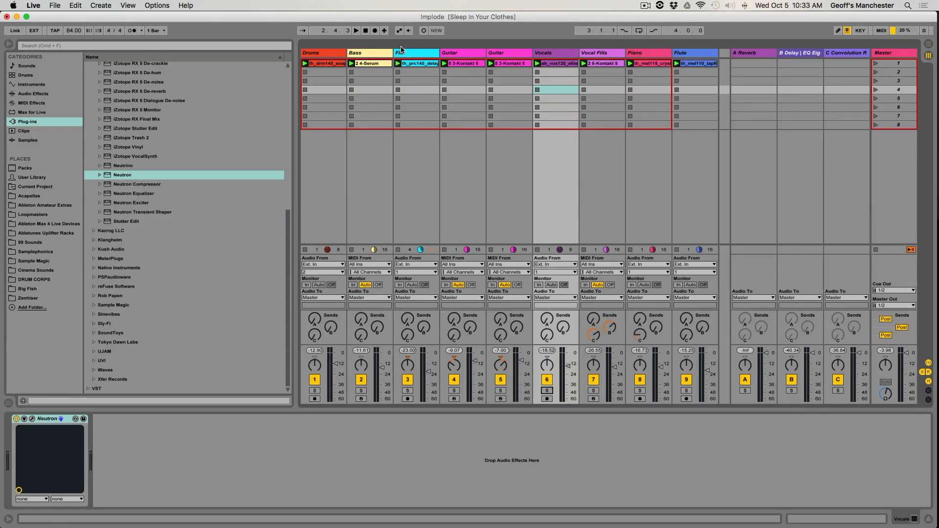
click(404, 53)
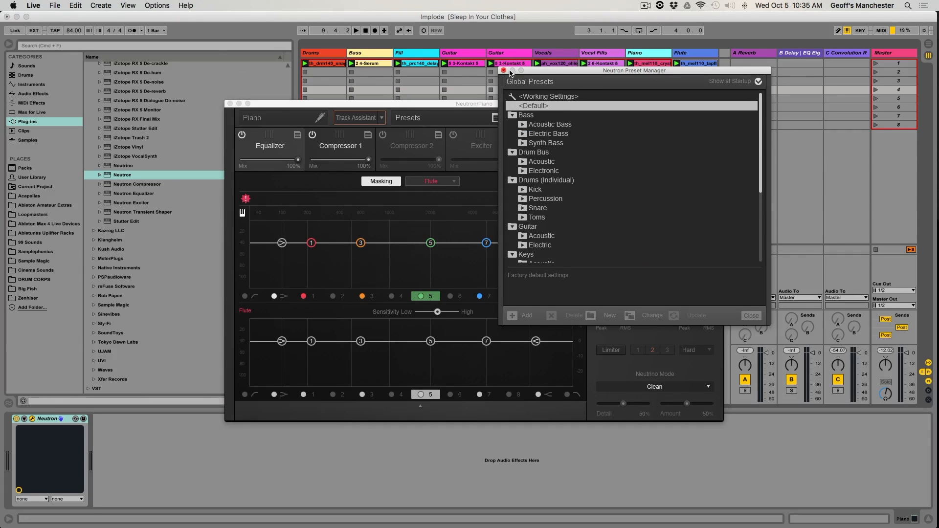
Dismiss Piano's preset manager and play the song to examine frequency masking between Piano and Flute in the masking view
click(503, 70)
click(445, 181)
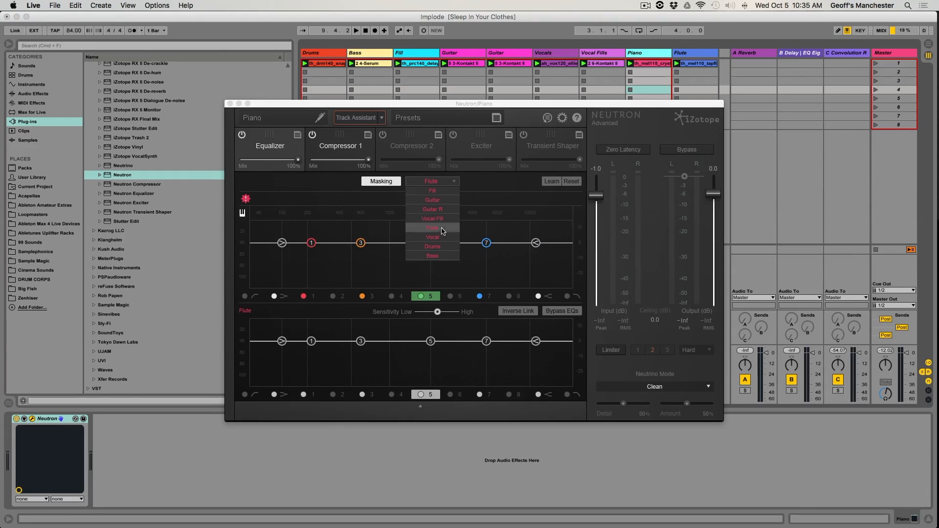
click(433, 228)
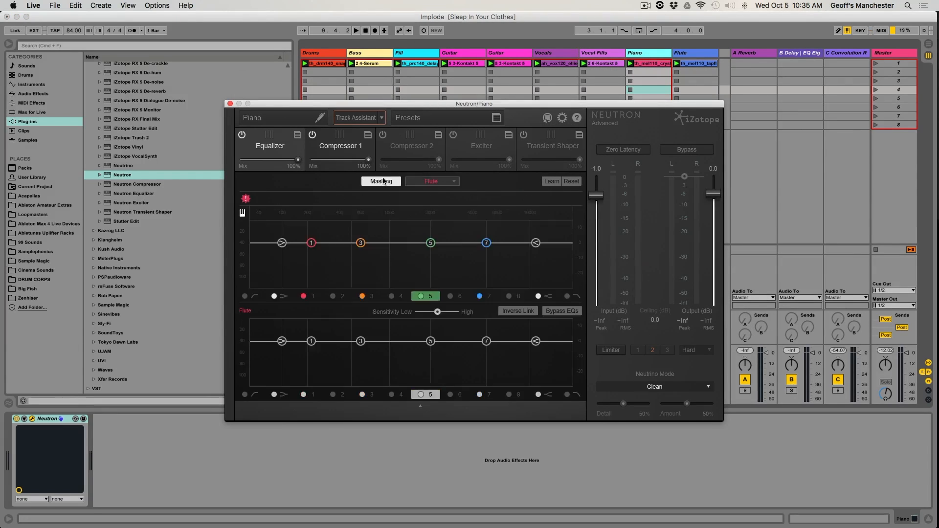
click(422, 182)
click(422, 182)
key(space)
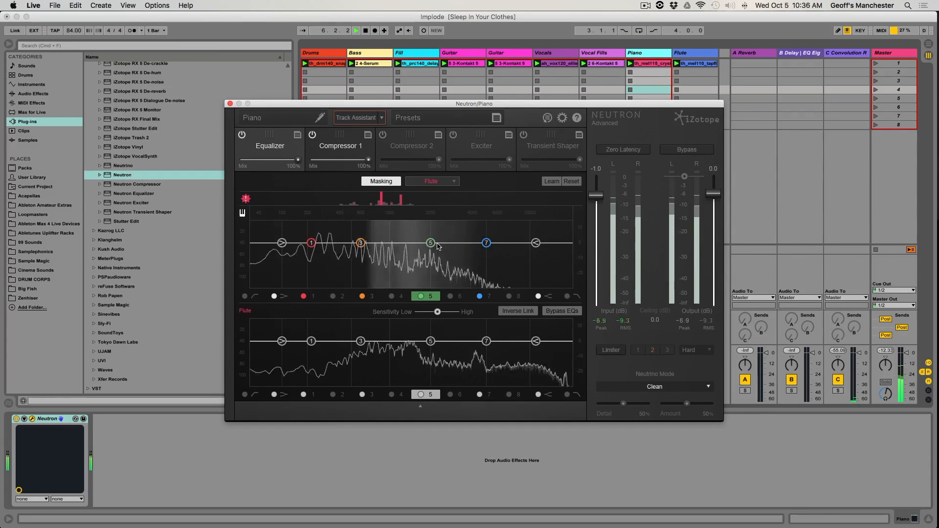
key(space)
Boost Piano's EQ band 7 and set its high shelf to about 10436 Hz with a 7.6 dB gain
click(486, 243)
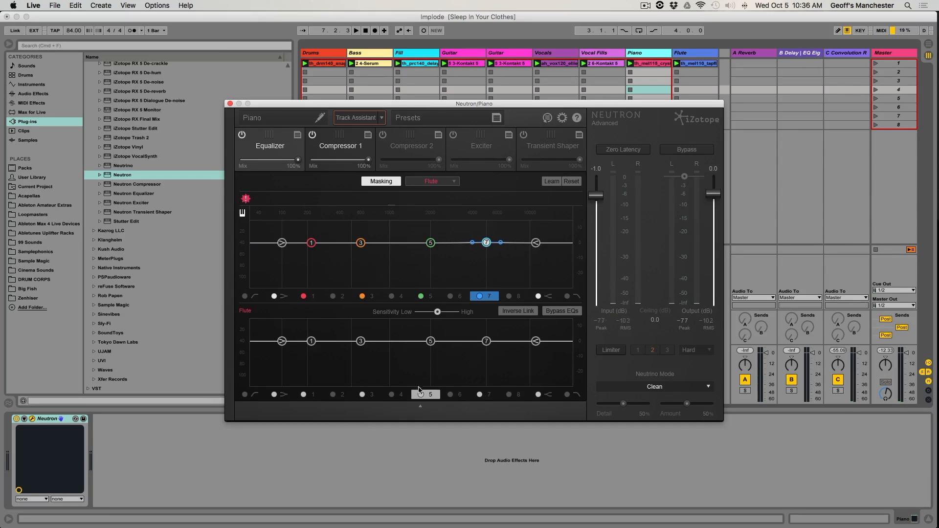
click(419, 405)
click(280, 371)
drag(487, 238, 531, 229)
Enable Inverse Link with Flute during playback and cut Piano's EQ band 5 by 12.3 dB at about 1009 Hz with Q 0.7
key(space)
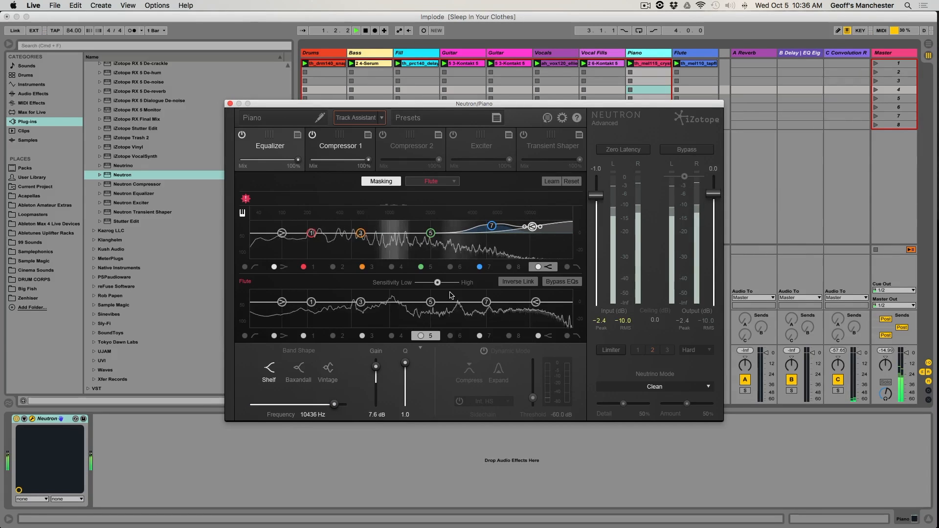
drag(431, 234, 389, 236)
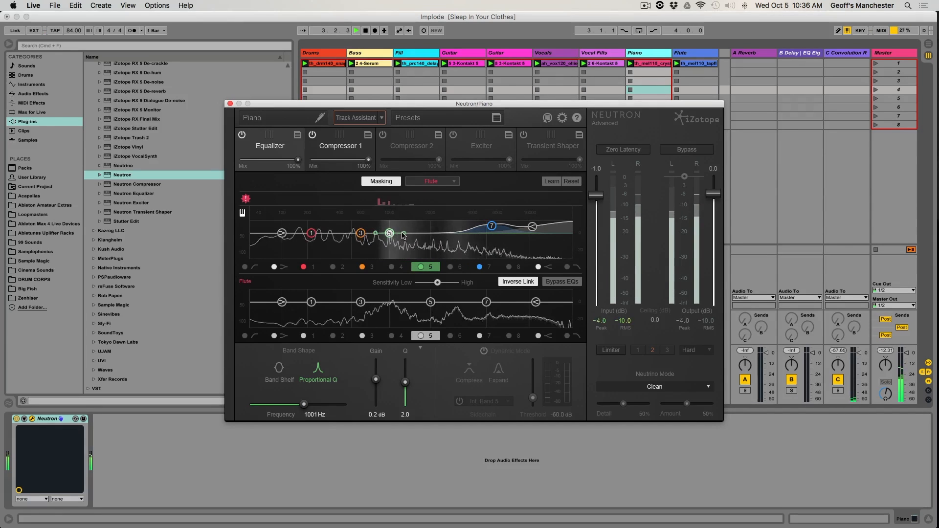
drag(403, 233, 390, 246)
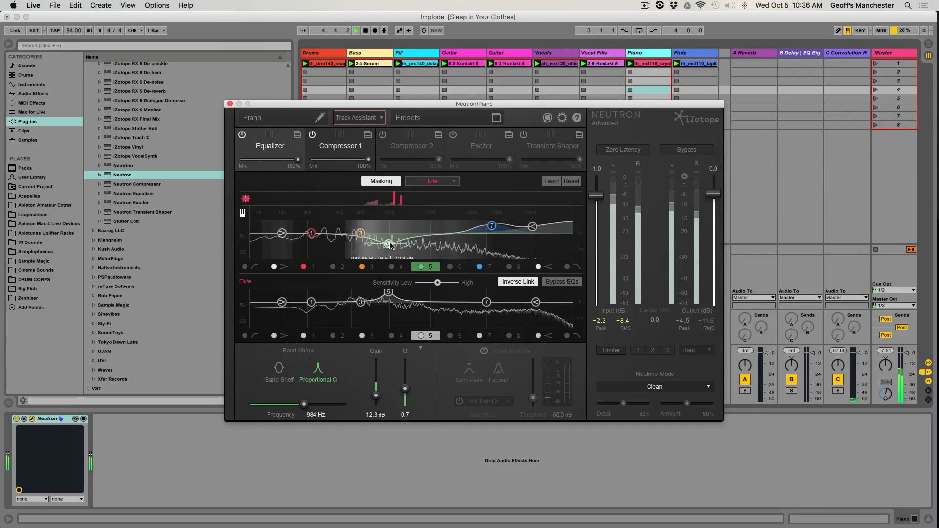
key(space)
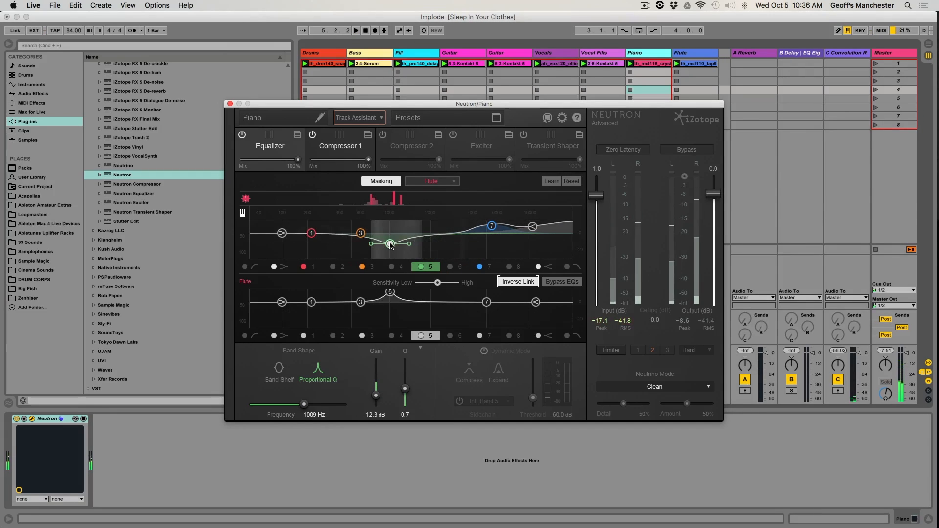
Reset Piano's EQ band 5 during playback and cut it by 11.2 dB at about 959 Hz with Q 0.9
key(space)
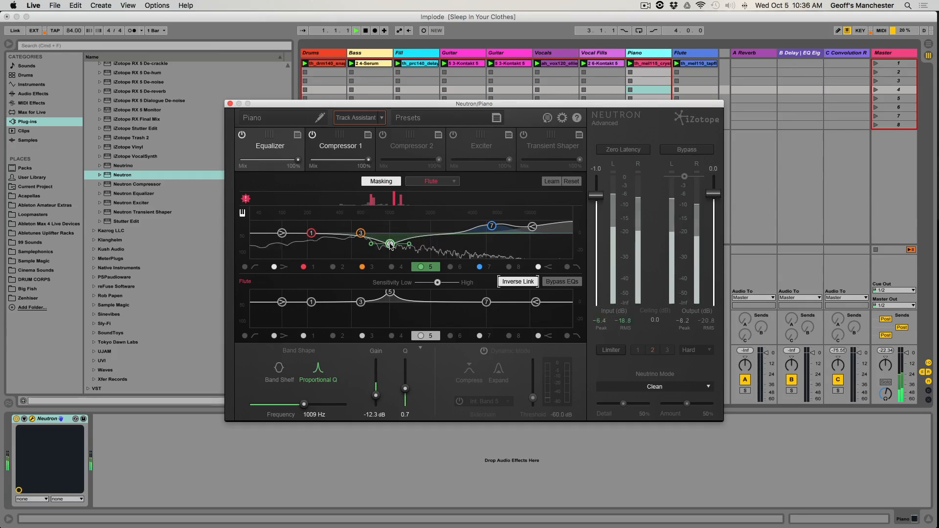
alt+click(390, 244)
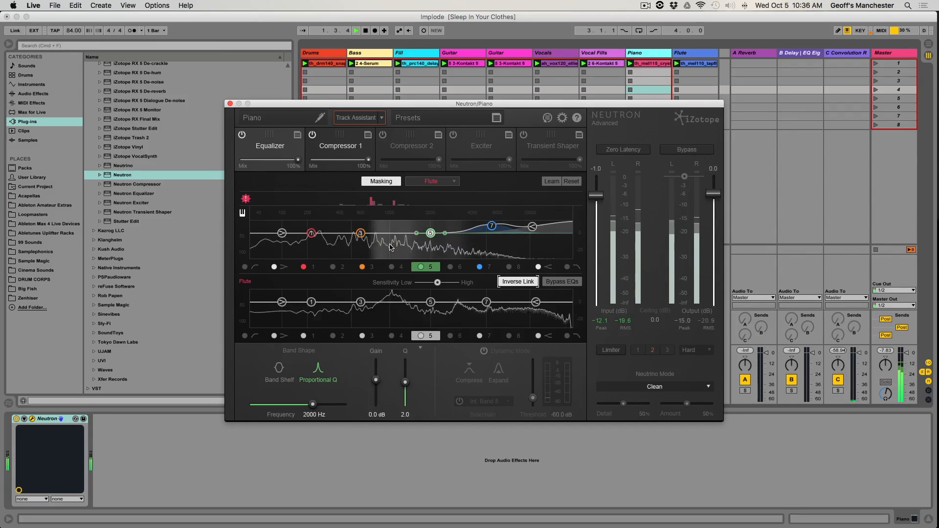
drag(430, 233, 388, 246)
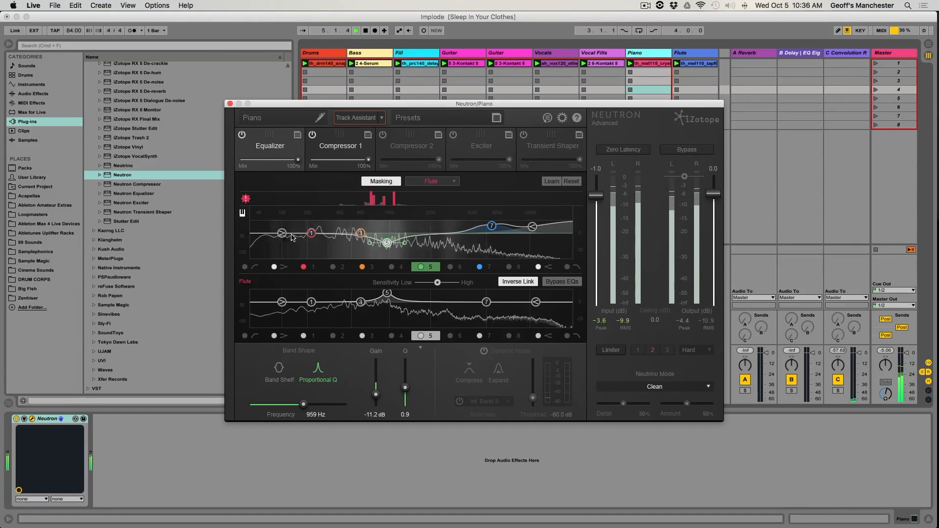
Boost Piano's EQ band 1 around 222 Hz with the inverse-linked Flute EQ, and stop playback
drag(311, 234, 312, 230)
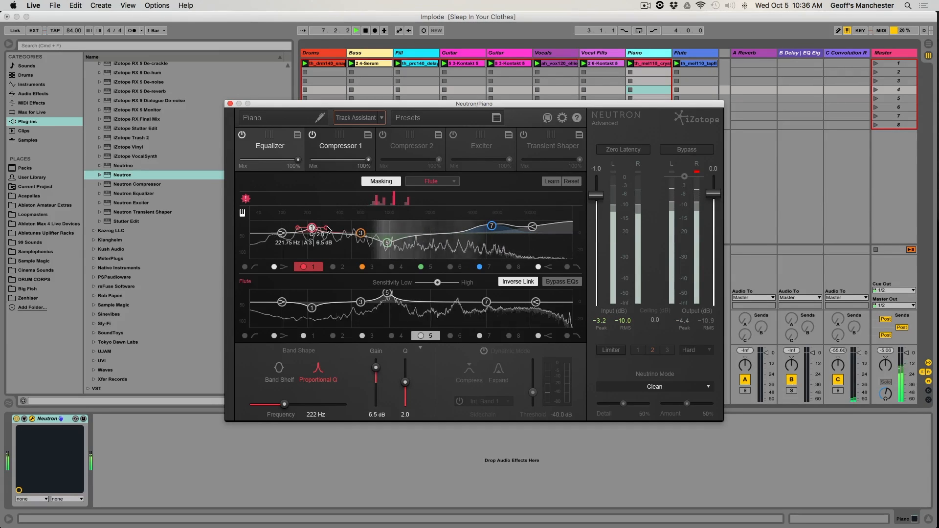
drag(315, 228, 314, 225)
key(space)
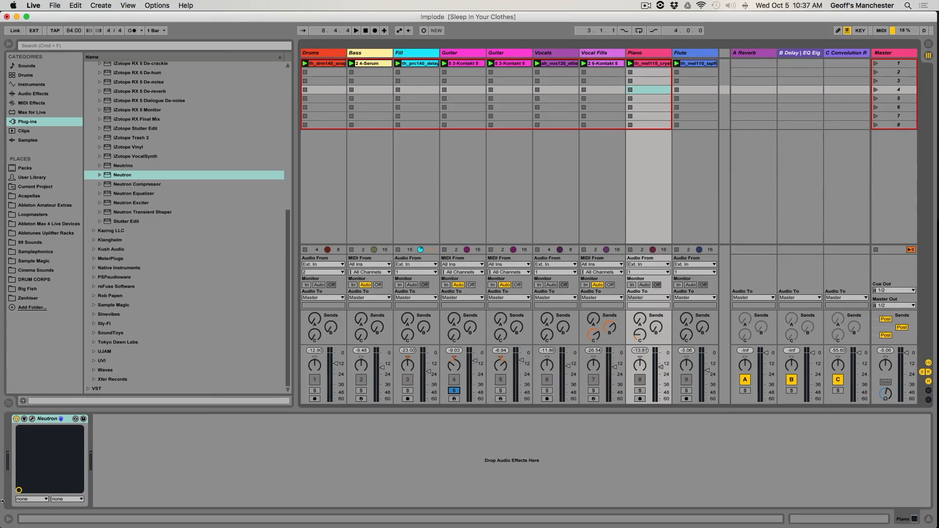
Unsolo the first Guitar track and show the Transient Shaper module in its Neutron
click(457, 393)
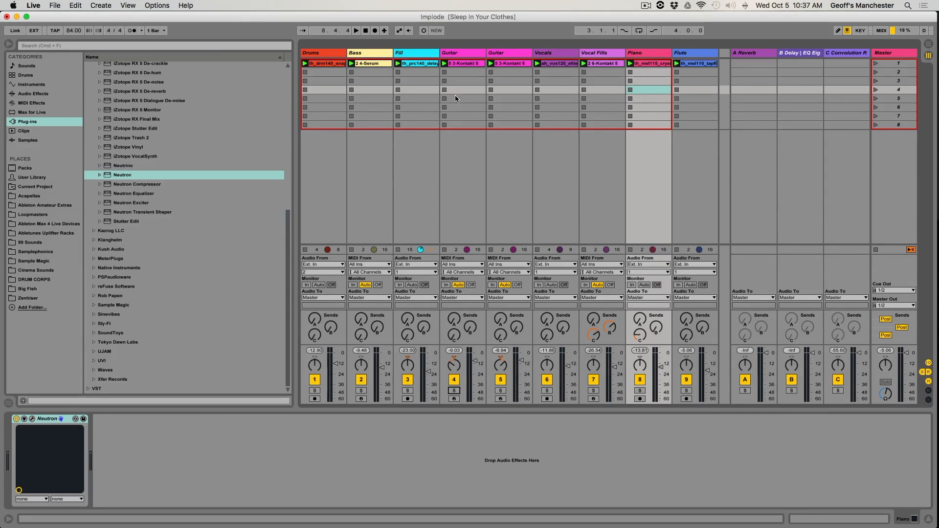
click(452, 54)
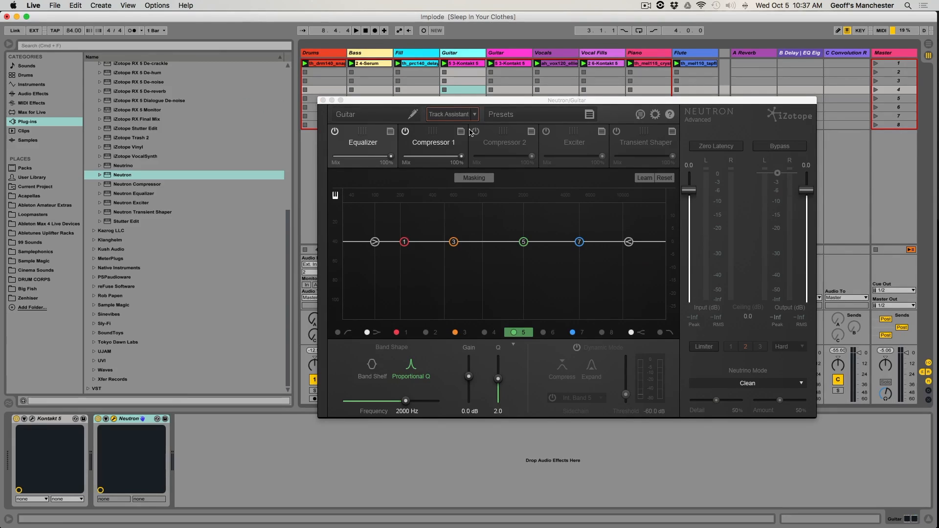
drag(404, 102, 615, 69)
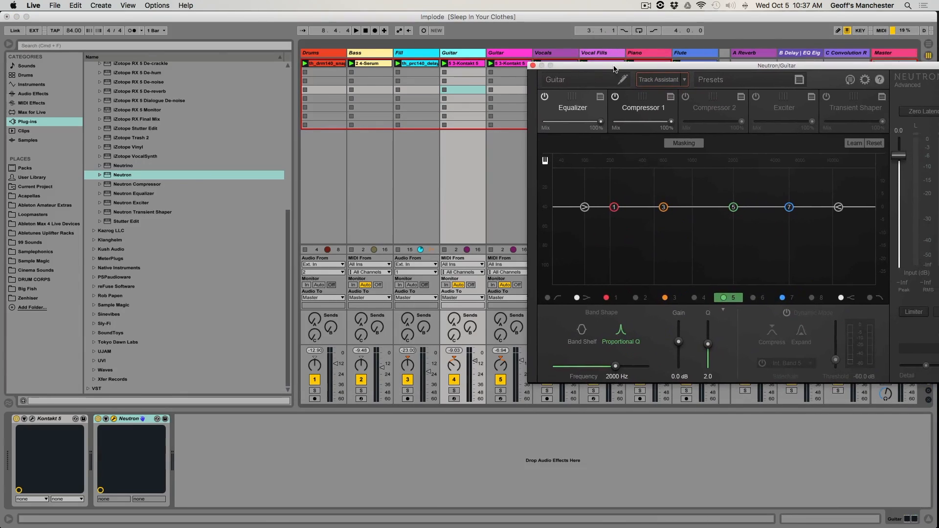
click(849, 115)
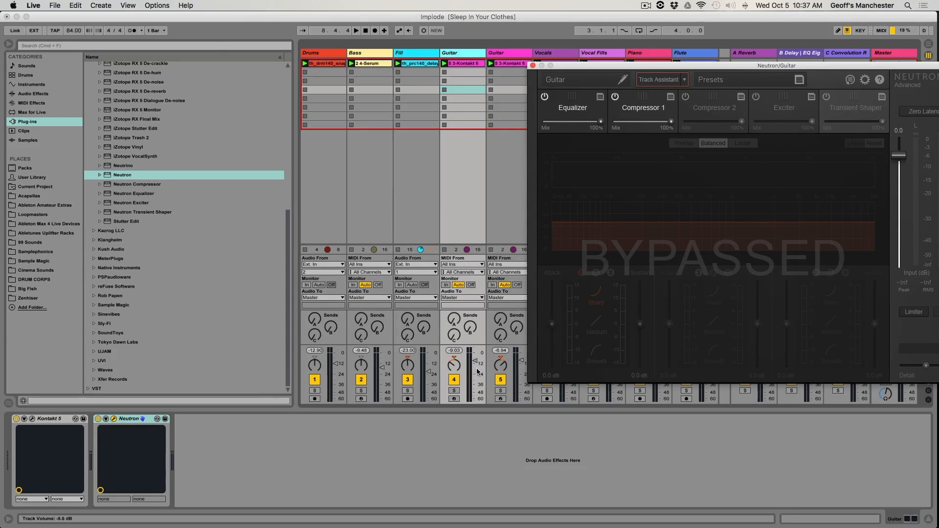
Solo the first Guitar track and enable its Transient Shaper while the song plays
click(455, 391)
key(space)
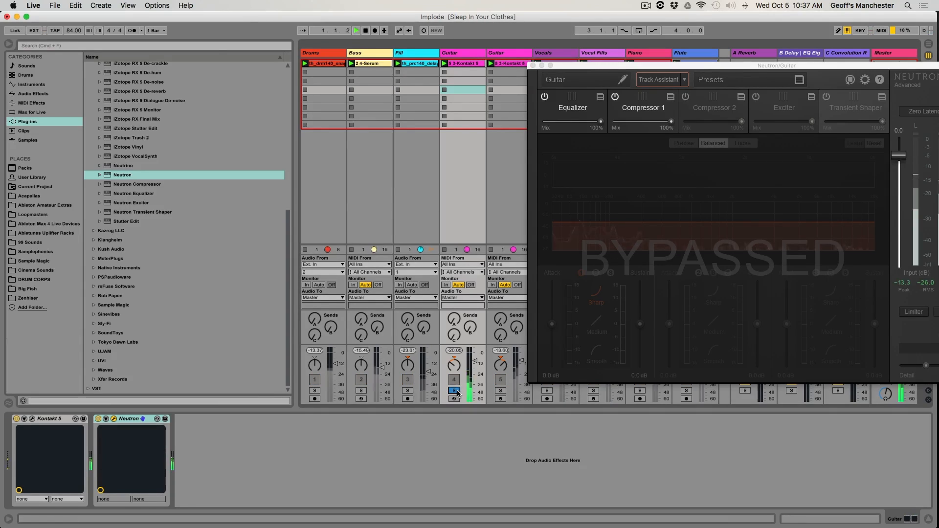
click(764, 65)
drag(764, 65, 611, 125)
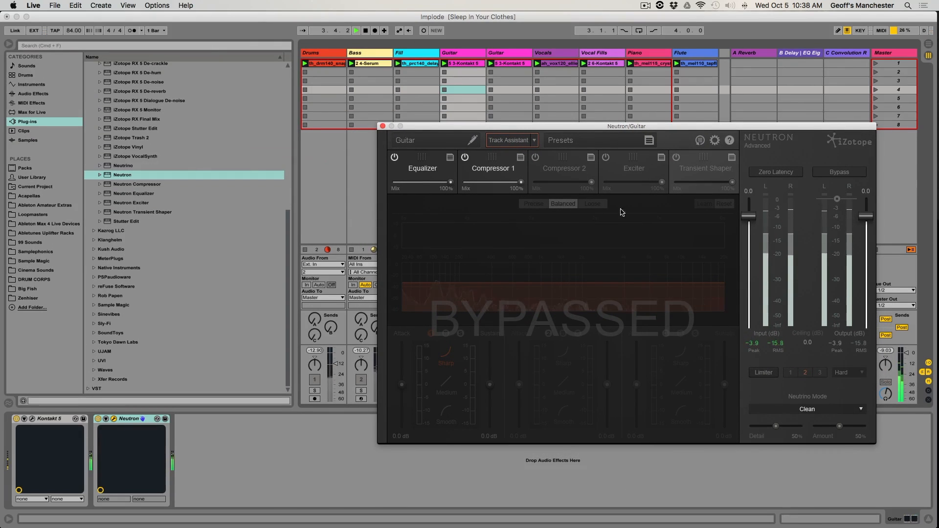
click(677, 159)
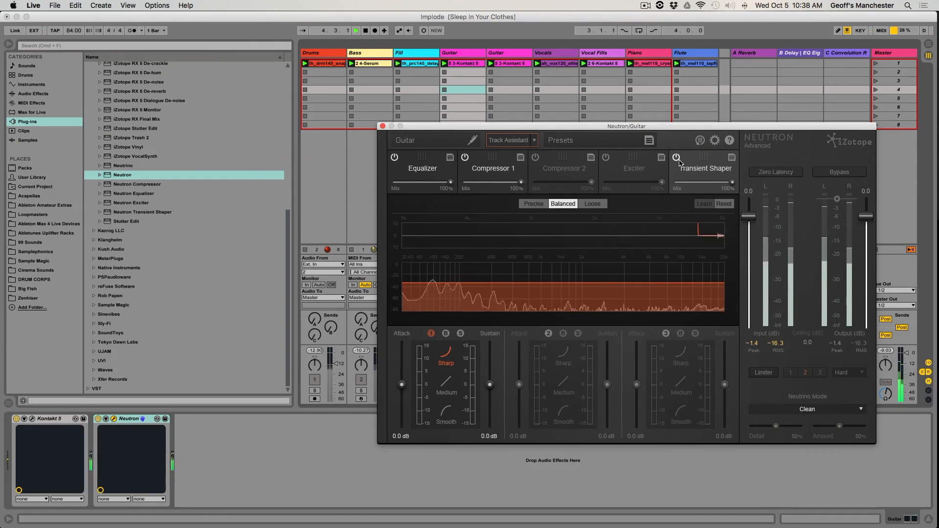
Split the Guitar's Transient Shaper into three bands and use Learn to set the crossover cutoffs
click(548, 333)
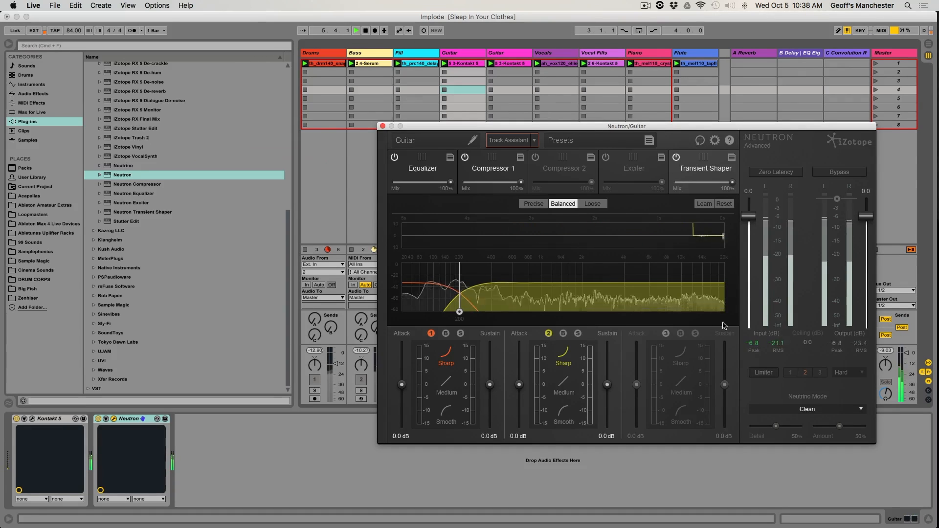
click(666, 333)
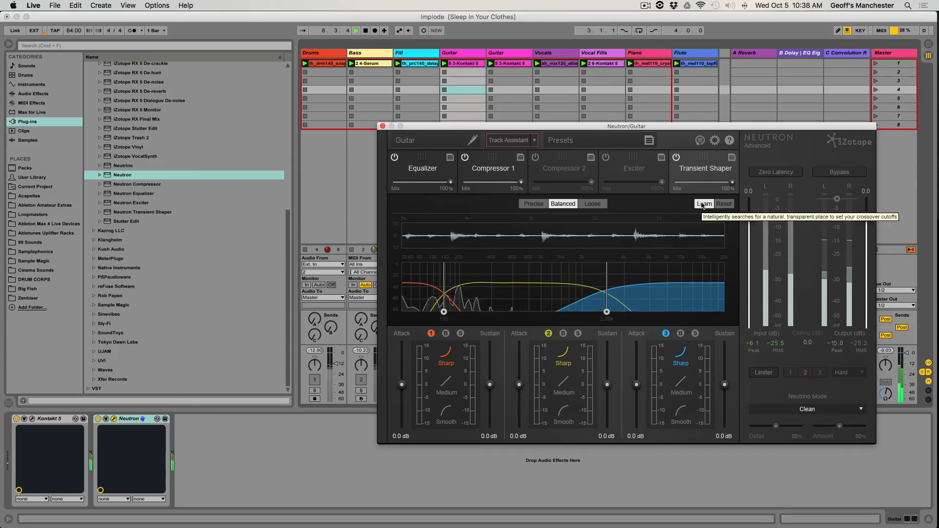
click(703, 204)
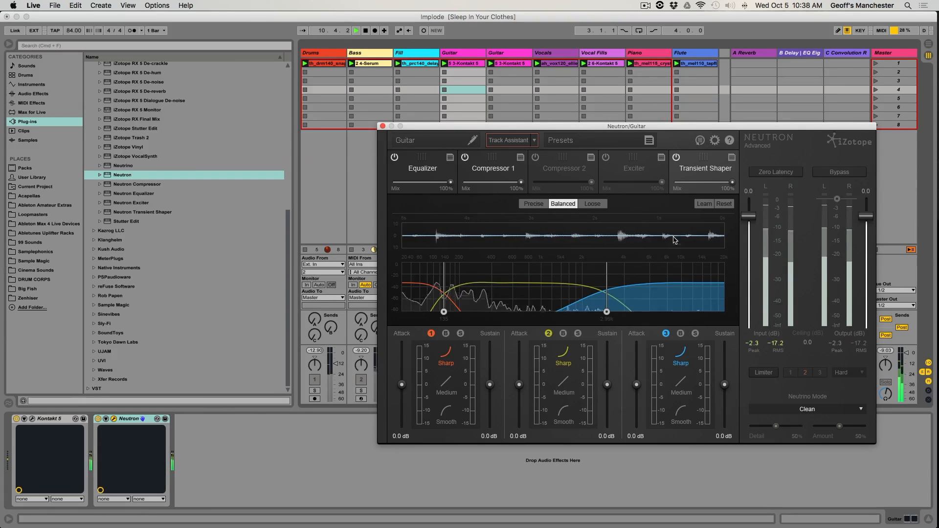
Audition a reduced Attack on the Transient Shaper's band 1, and set it to 7.5 dB
drag(402, 385, 431, 451)
mouse_move(401, 423)
mouse_down()
mouse_move(407, 365)
mouse_move(400, 414)
mouse_up()
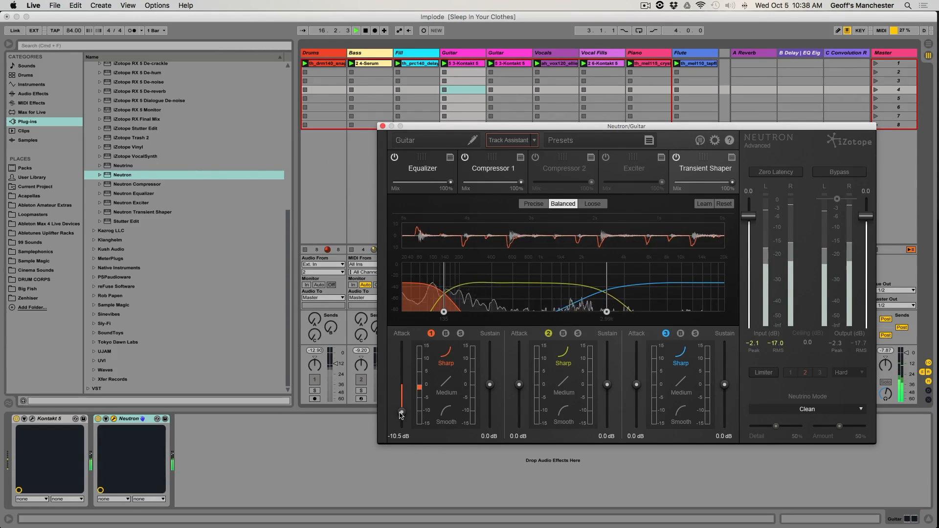
drag(400, 414, 403, 367)
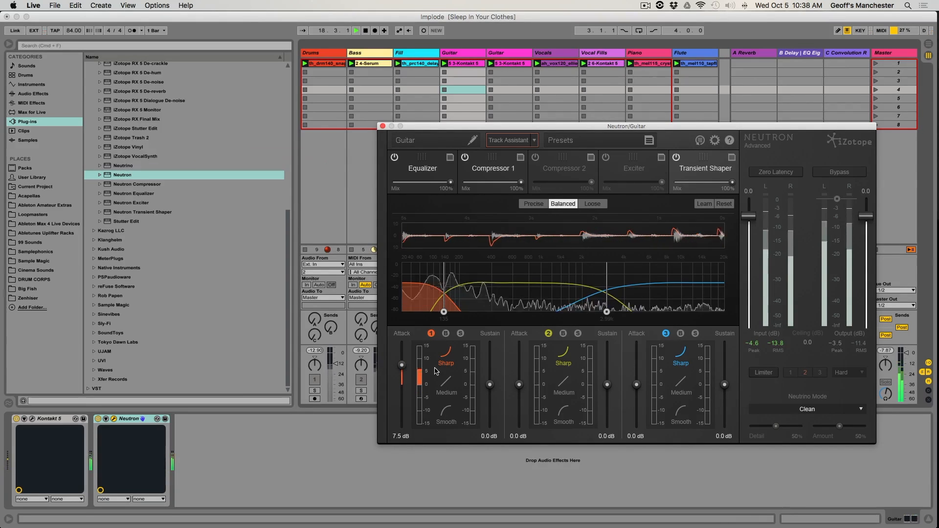
Compare band 1's Medium and Smooth contours, return it to Sharp, and set its Sustain to 7.3 dB
click(446, 385)
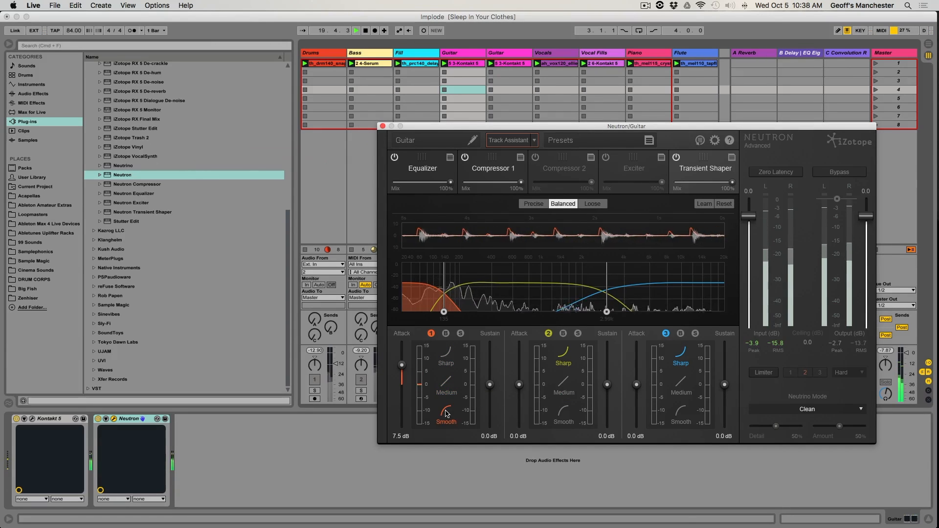
click(446, 360)
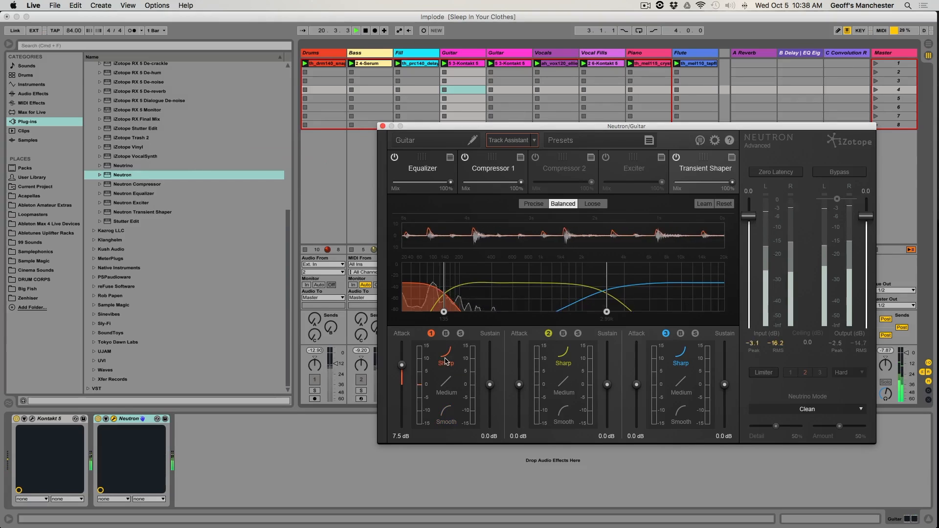
drag(490, 385, 492, 362)
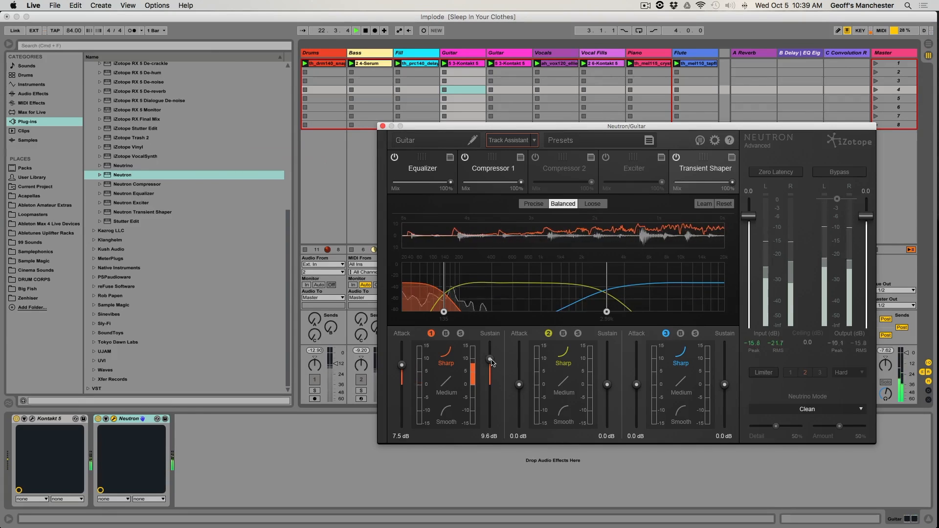
mouse_move(491, 362)
mouse_down()
mouse_move(492, 419)
mouse_move(495, 369)
mouse_up()
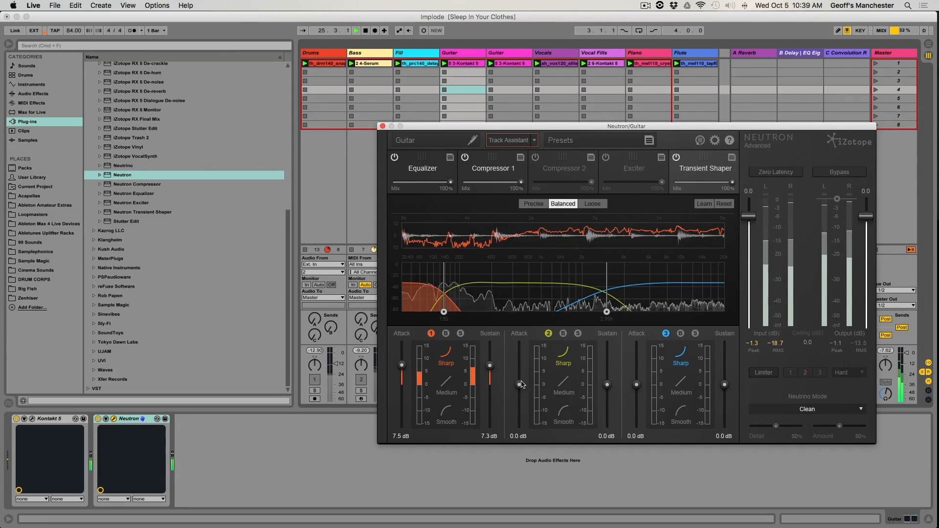
Set band 2's Attack to 2.4 dB and Sustain to 4.5 dB, with Neutron's input gain lowered to -4.3 dB
mouse_move(519, 382)
mouse_down()
mouse_move(521, 368)
mouse_move(521, 379)
mouse_up()
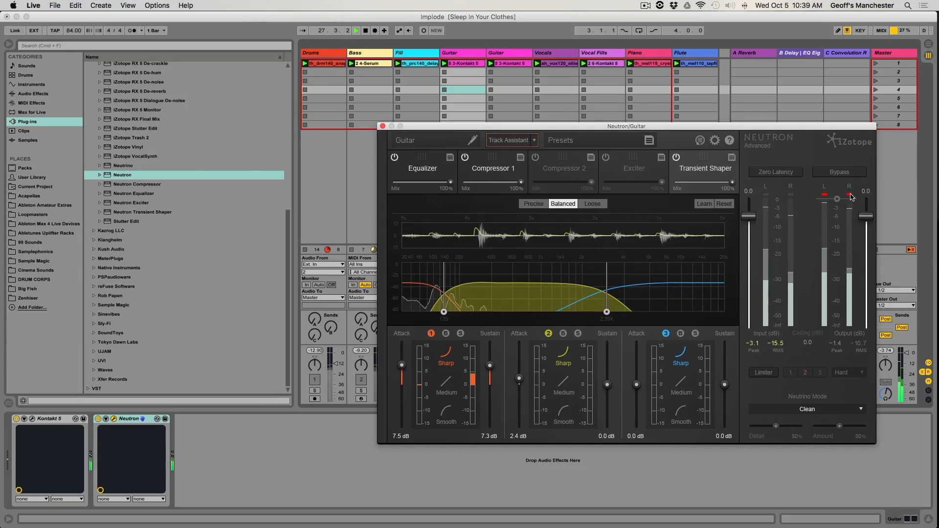
drag(608, 386, 609, 375)
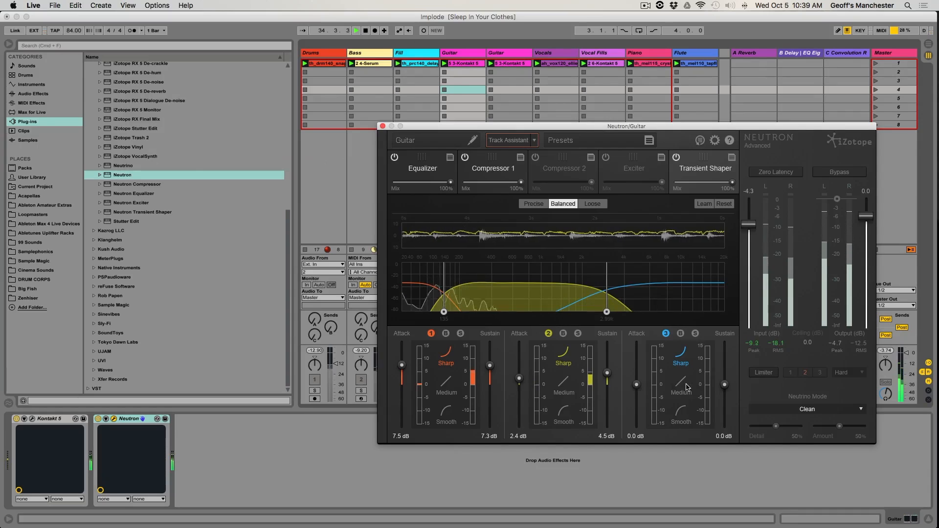
Set the Transient Shaper's band 3 to the Medium contour, with Attack at 1.3 dB and Sustain at 4.1 dB
drag(637, 369, 637, 385)
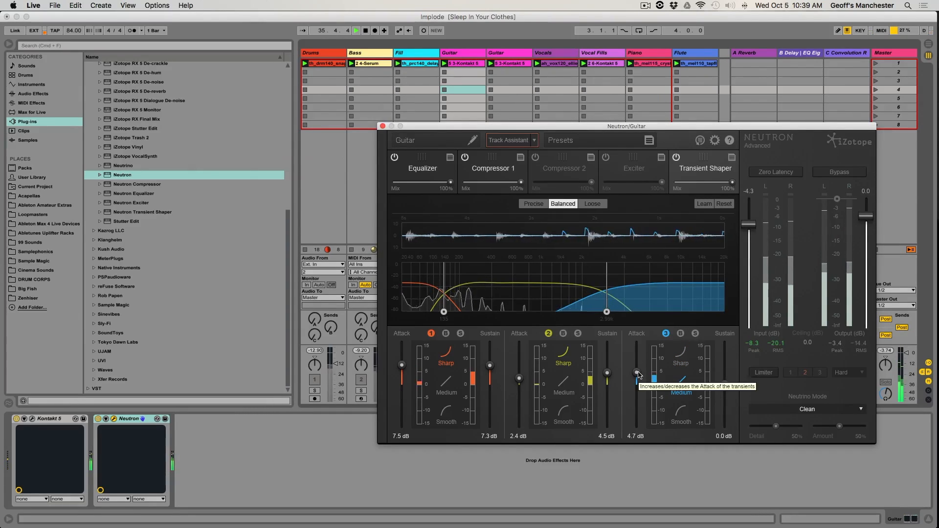
drag(724, 385, 752, 374)
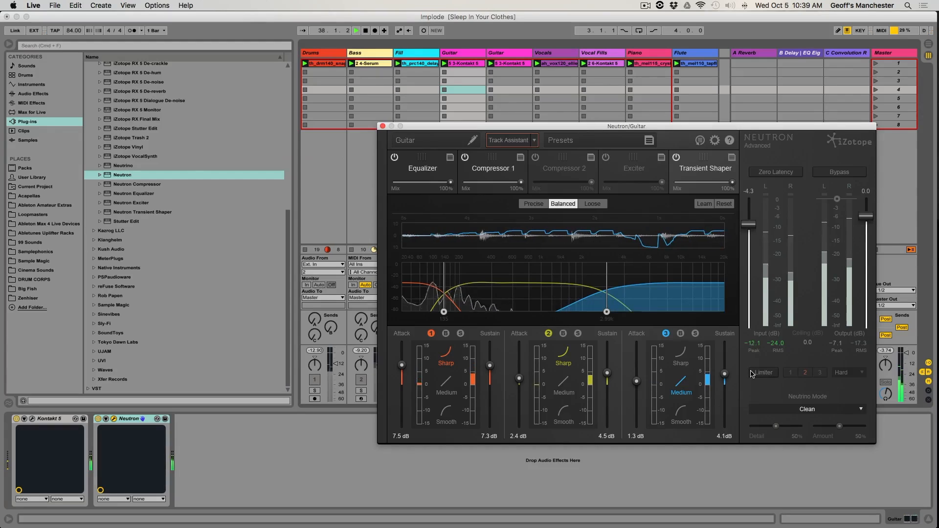
Set the Neutrino Mode to Guitar / Instrument with Detail at 74% and Amount at 82%
click(831, 409)
click(815, 430)
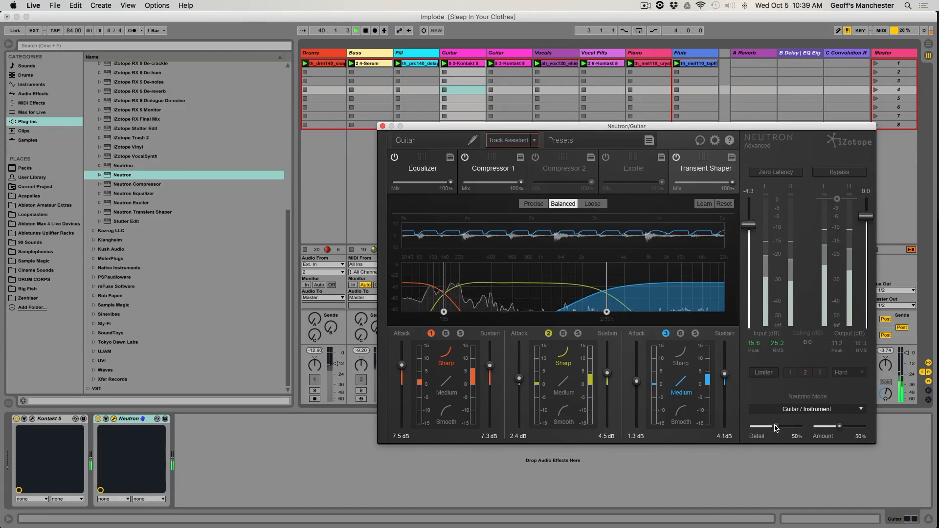
drag(774, 428, 786, 427)
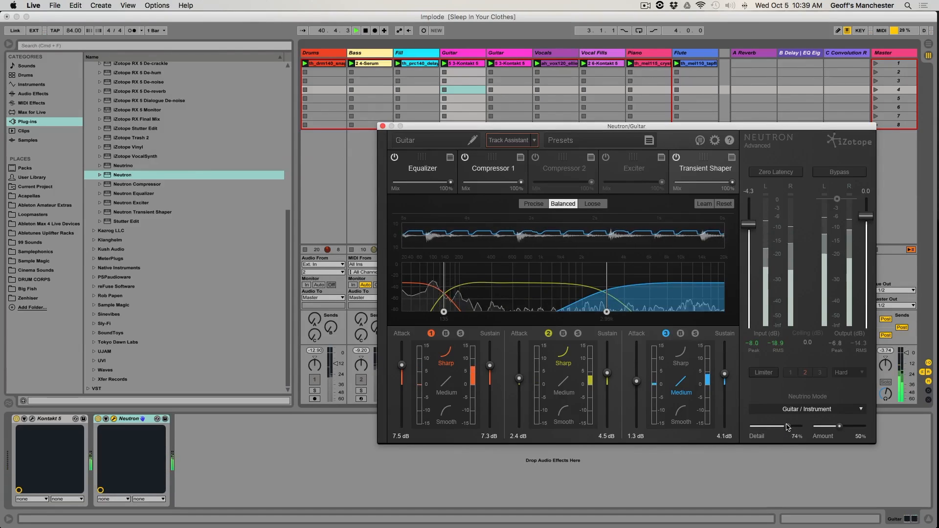
drag(851, 428, 855, 428)
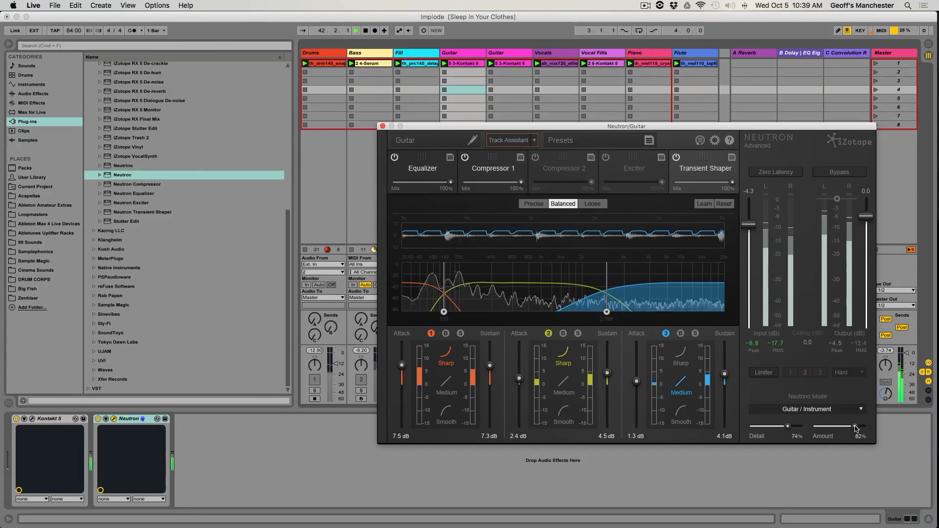
Compare the Guitar with Neutron bypassed and active, and raise the Transient Shaper's band 3 Attack to 5.6 dB
click(446, 177)
click(495, 176)
click(693, 176)
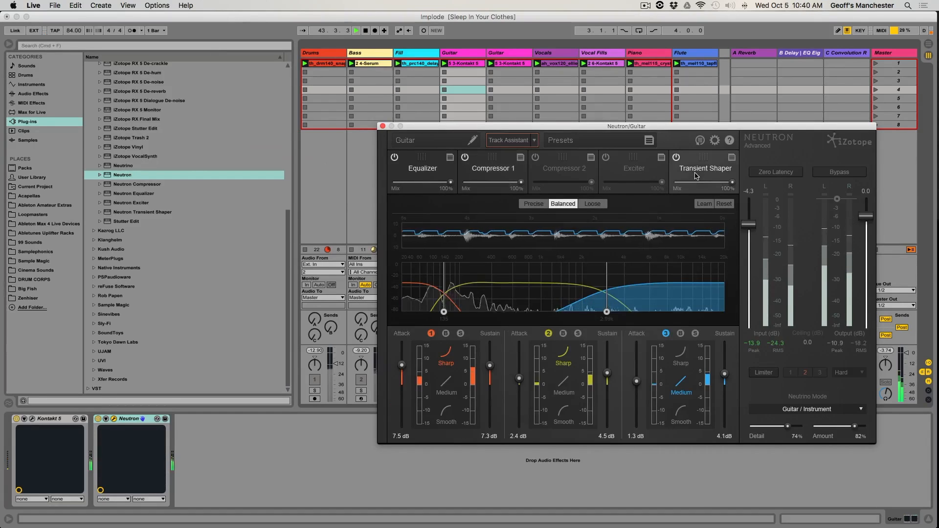
click(839, 173)
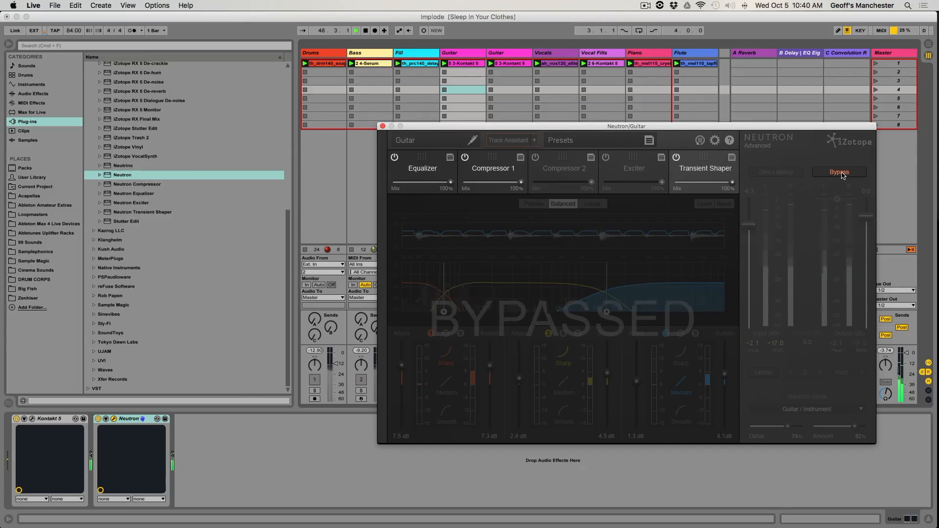
click(841, 173)
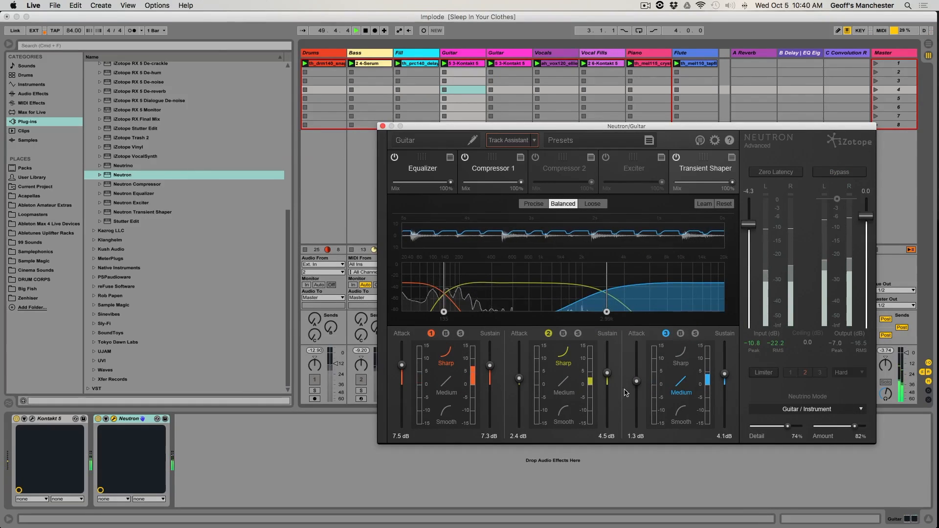
drag(634, 383, 637, 372)
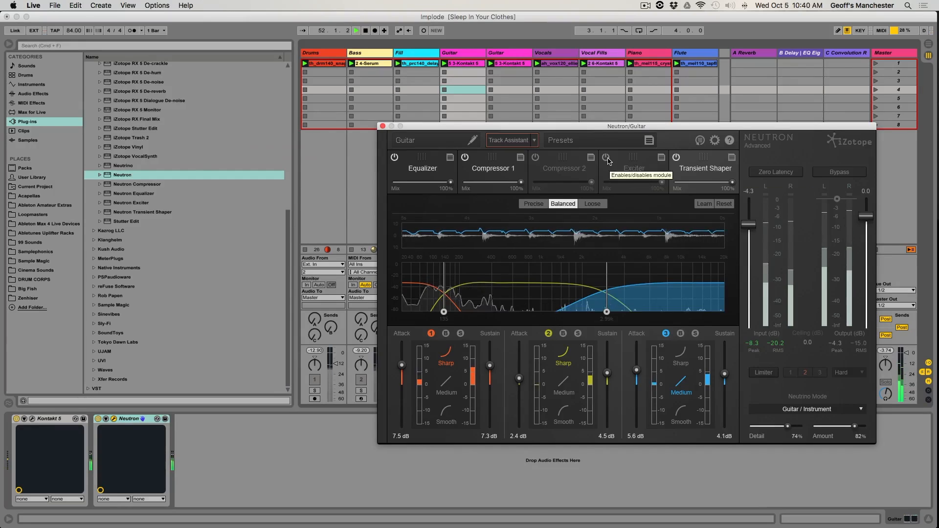
Enable the Exciter in Defined mode and split it into three bands with learned crossovers
click(634, 169)
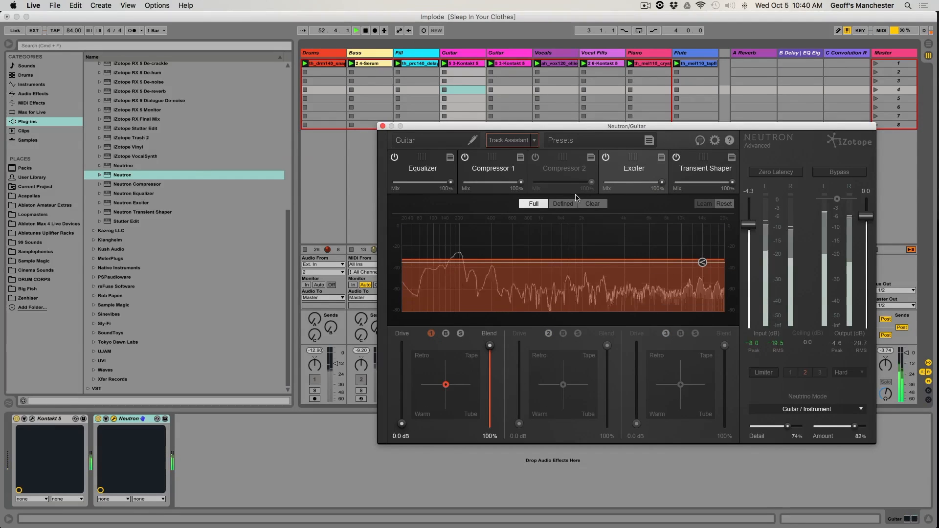
click(563, 204)
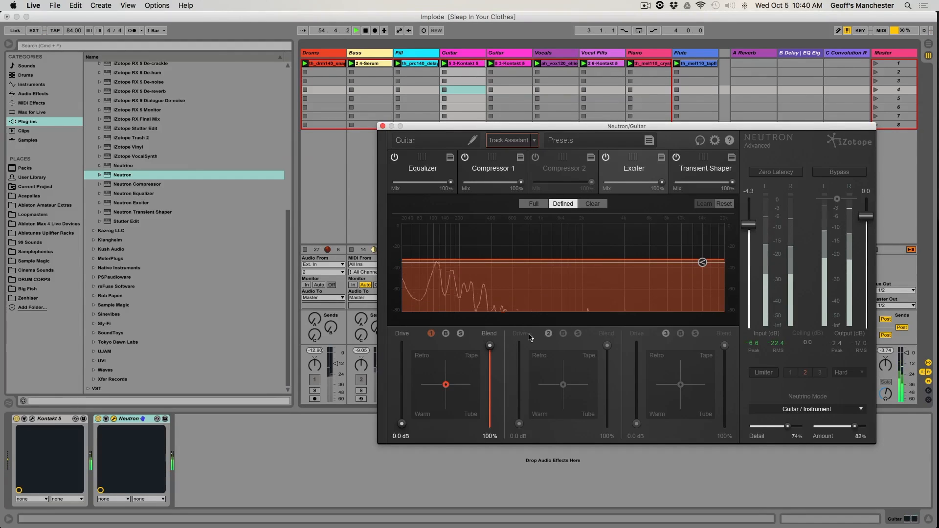
click(548, 334)
click(665, 333)
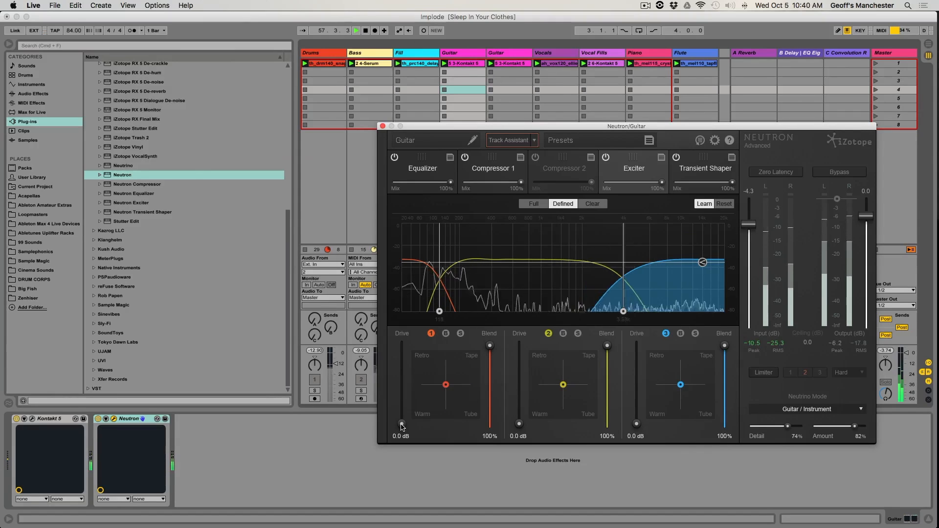
Set the Exciter's Drive to 6.9 dB on band 1, voiced toward Tape, and 6.5 dB on band 2, voiced toward Tube
drag(401, 424, 402, 390)
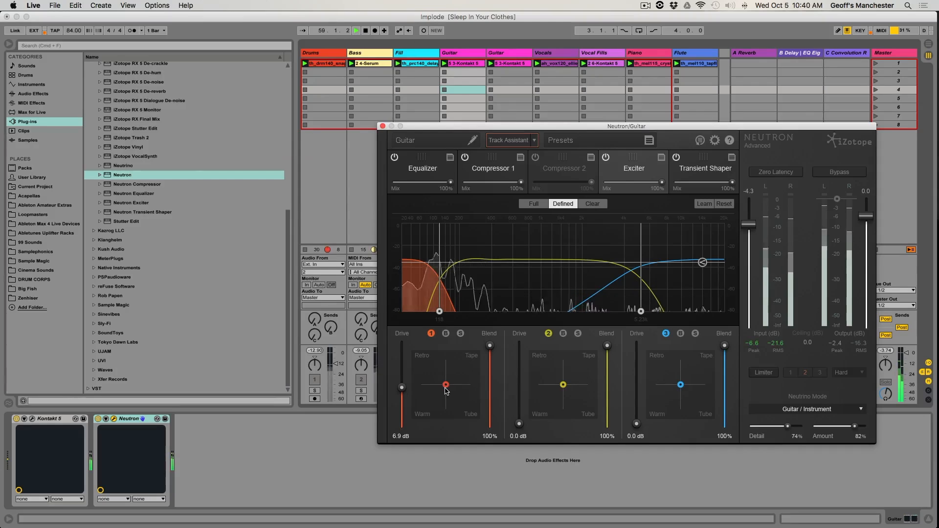
drag(445, 385, 470, 369)
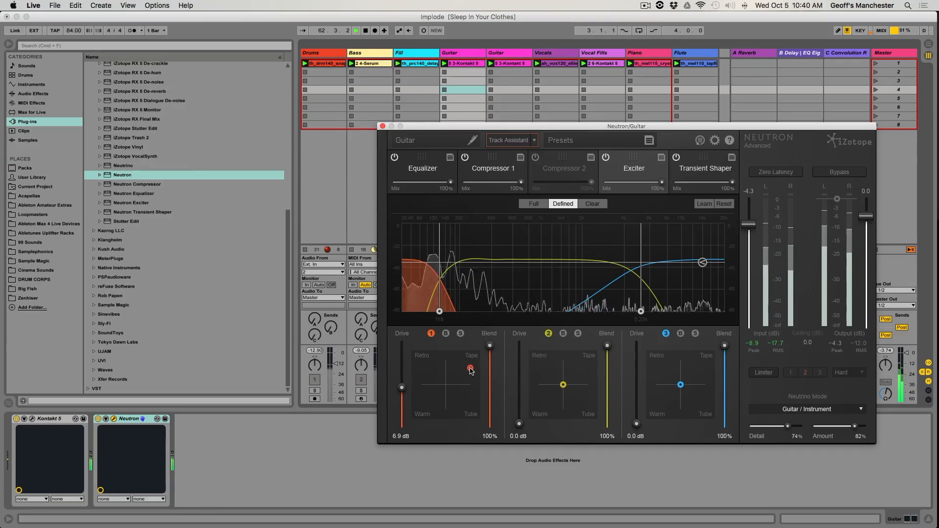
drag(517, 429, 586, 406)
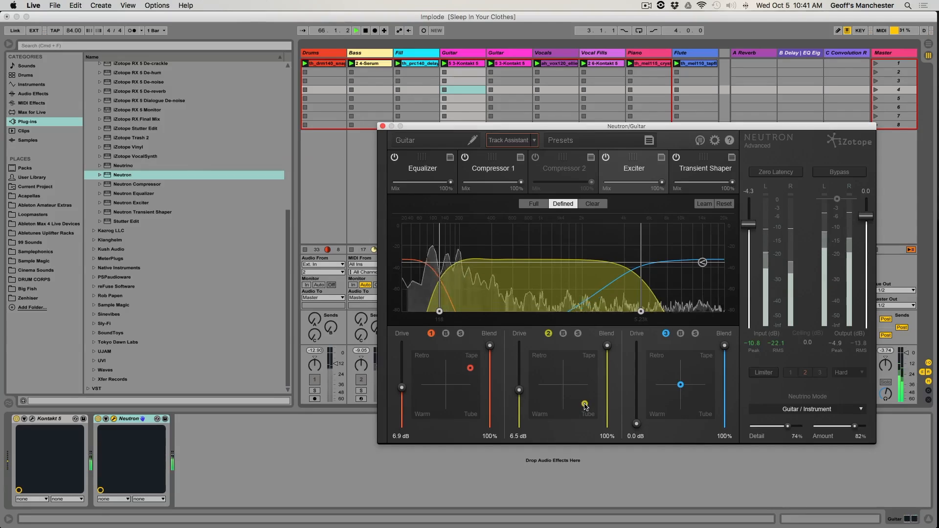
mouse_move(609, 347)
mouse_down()
mouse_move(609, 395)
mouse_move(609, 355)
mouse_up()
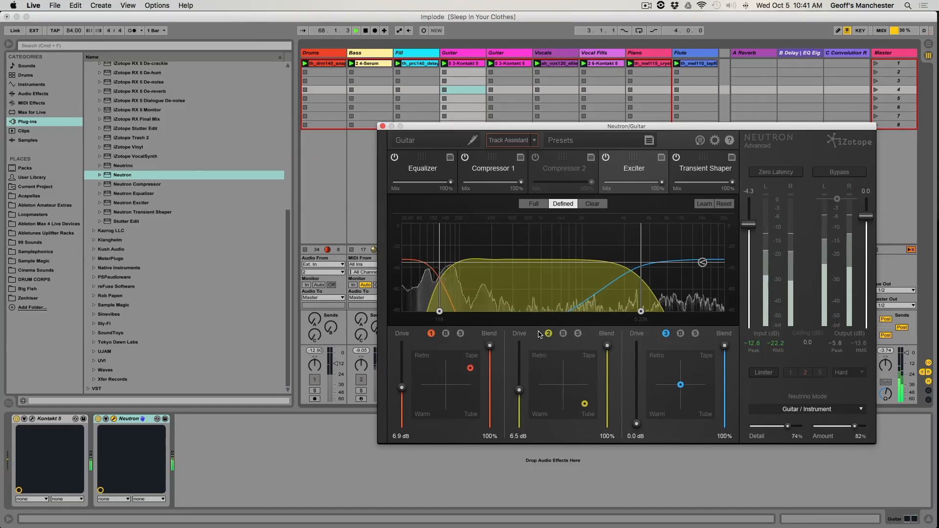
mouse_move(491, 347)
mouse_down()
mouse_move(490, 389)
mouse_move(491, 349)
mouse_up()
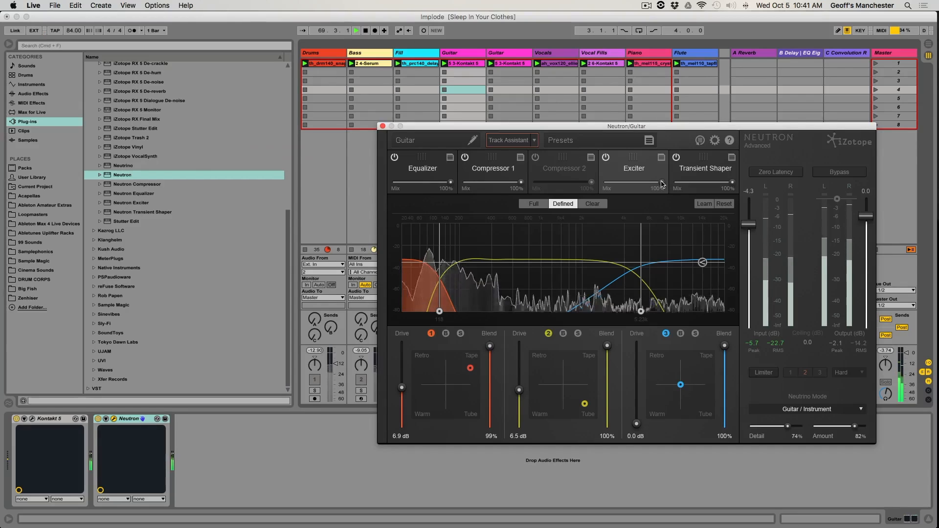
mouse_move(662, 183)
mouse_down()
mouse_move(601, 184)
mouse_move(666, 186)
mouse_up()
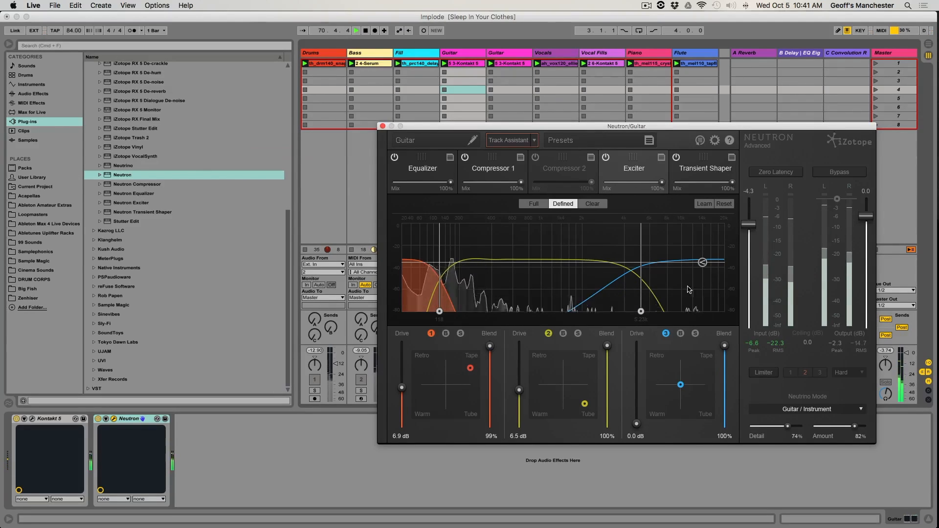
Set Exciter band 3's Drive to 6.7 dB toward Tube, and set Blend to 69% on band 3 and 71% on bands 1 and 2
drag(638, 424, 704, 403)
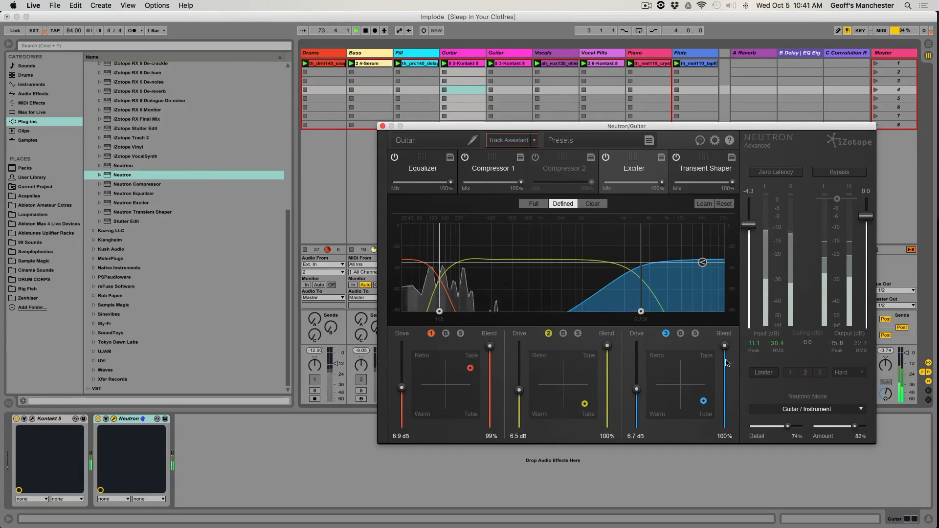
drag(725, 349, 725, 373)
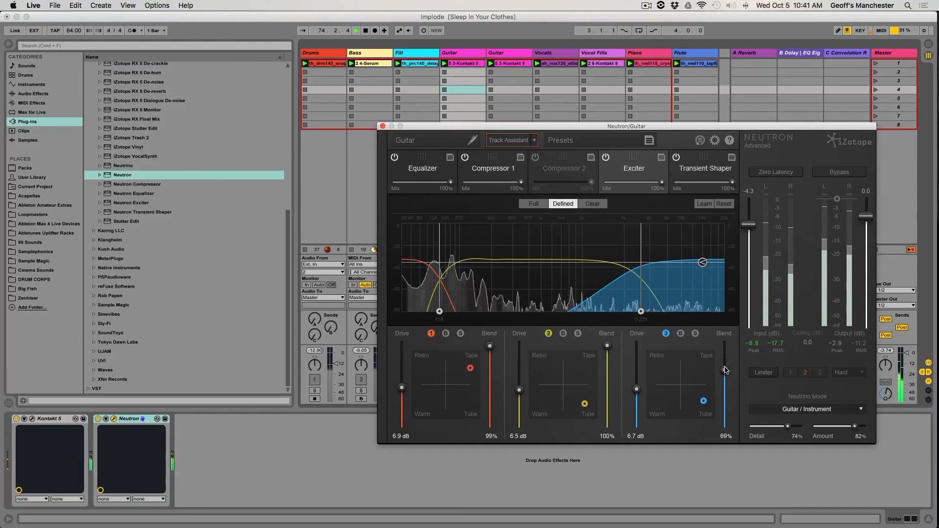
drag(607, 346, 606, 368)
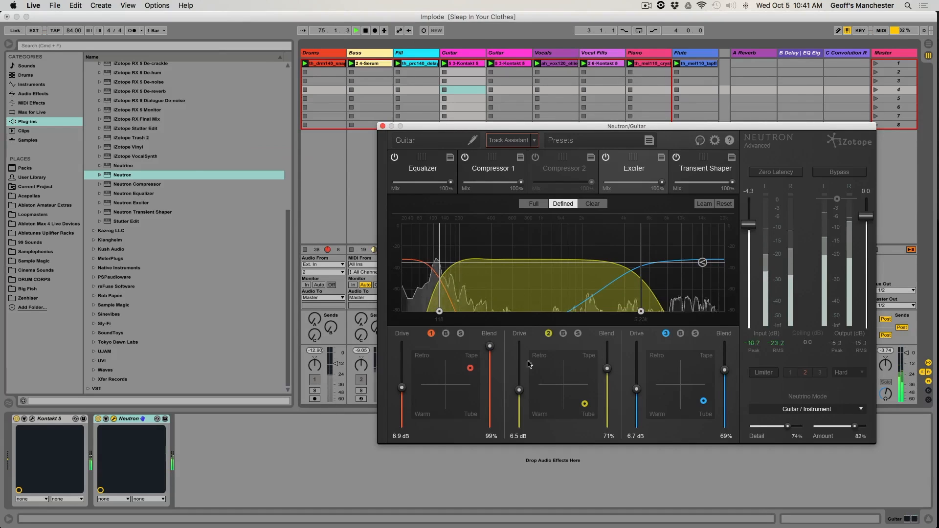
drag(489, 347, 489, 367)
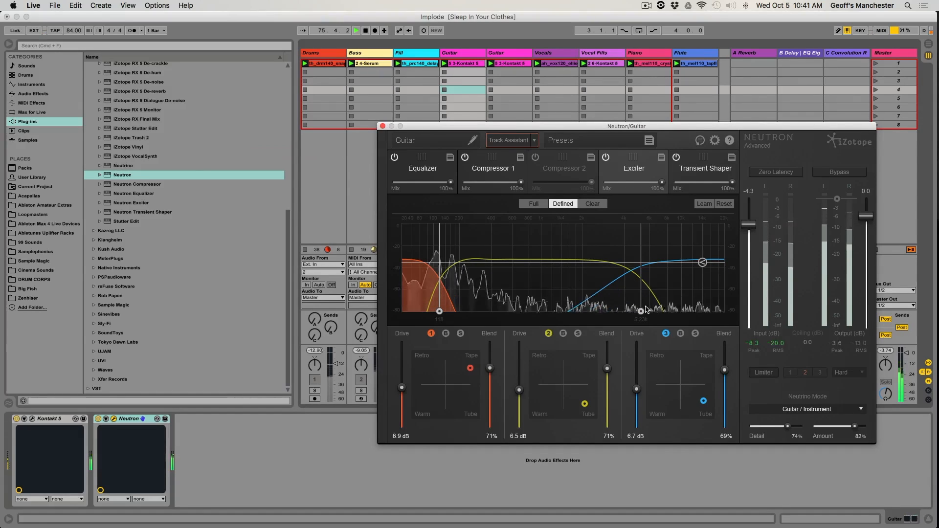
Compare the Guitar with Neutron bypassed and active, and take the track out of solo to hear the full mix
click(838, 172)
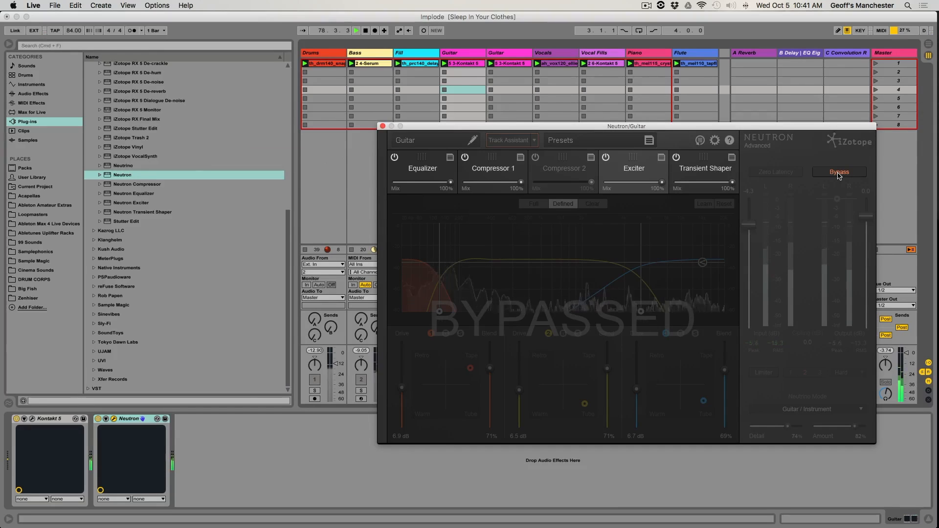
click(838, 172)
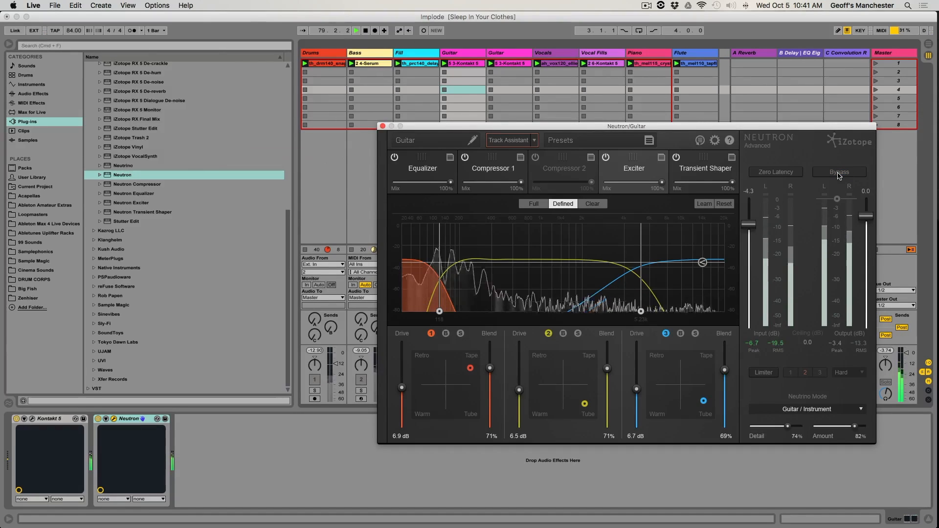
click(383, 126)
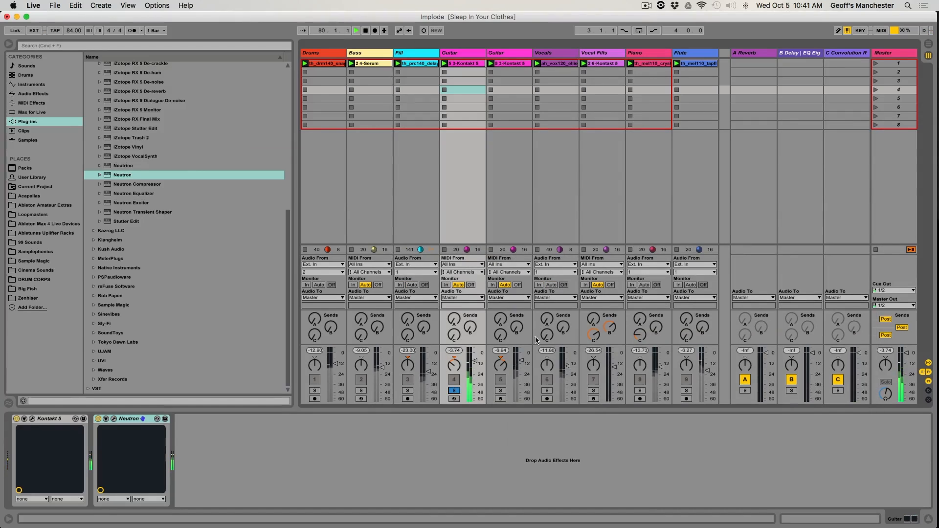
click(454, 390)
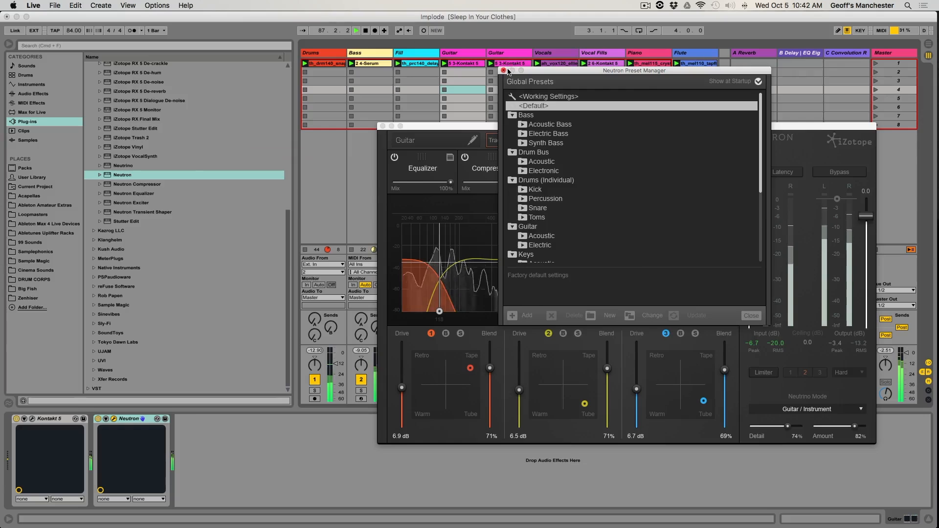
Dismiss the Preset Manager, stop playback, and restore the Guitar's Neutron to <Initial State> from its History
click(505, 69)
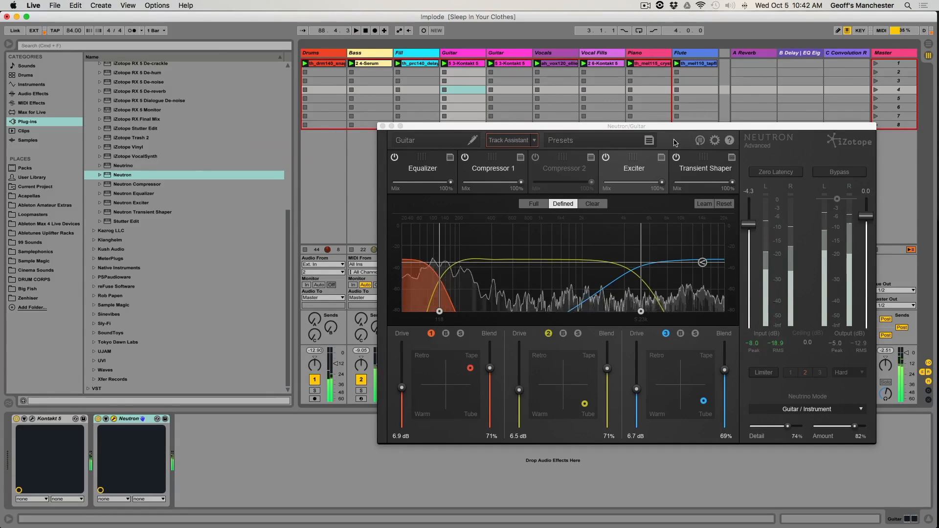
key(space)
click(701, 141)
scroll(255, 158, up, 5)
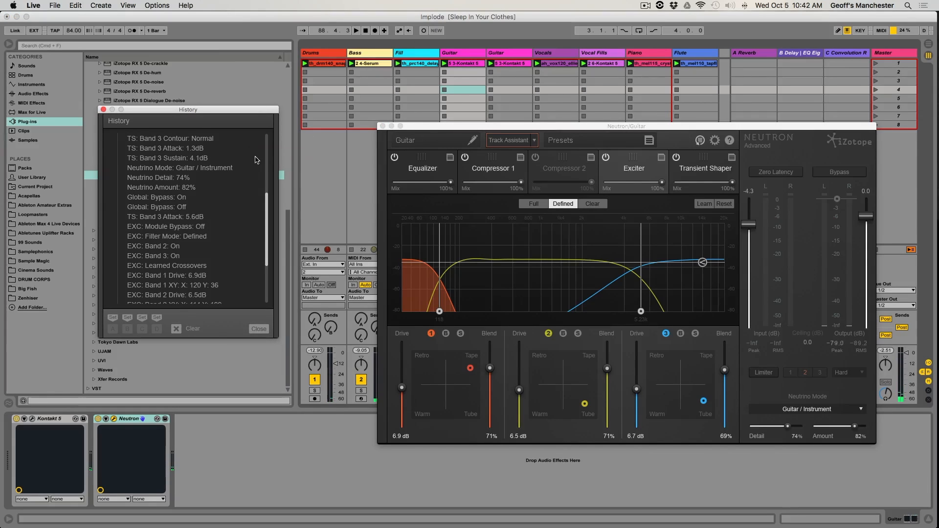
scroll(230, 245, up, 5)
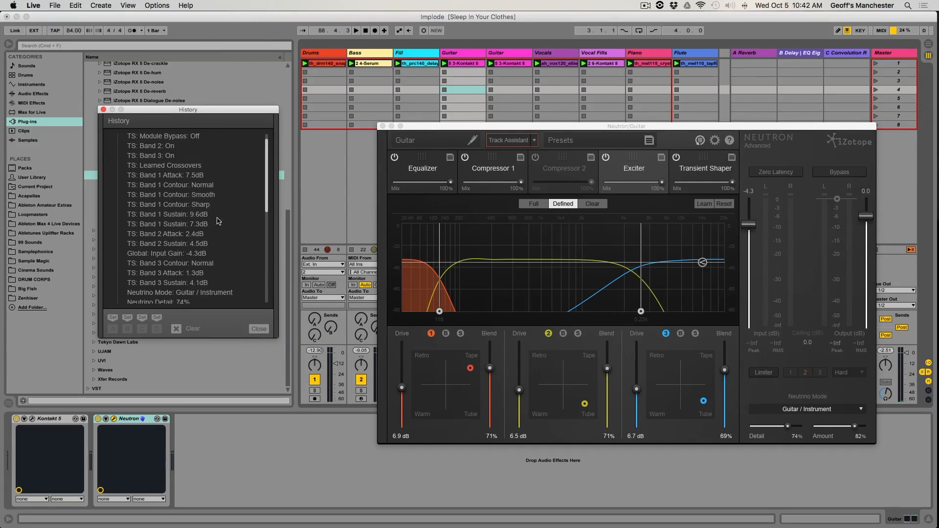
scroll(170, 184, up, 1)
click(151, 139)
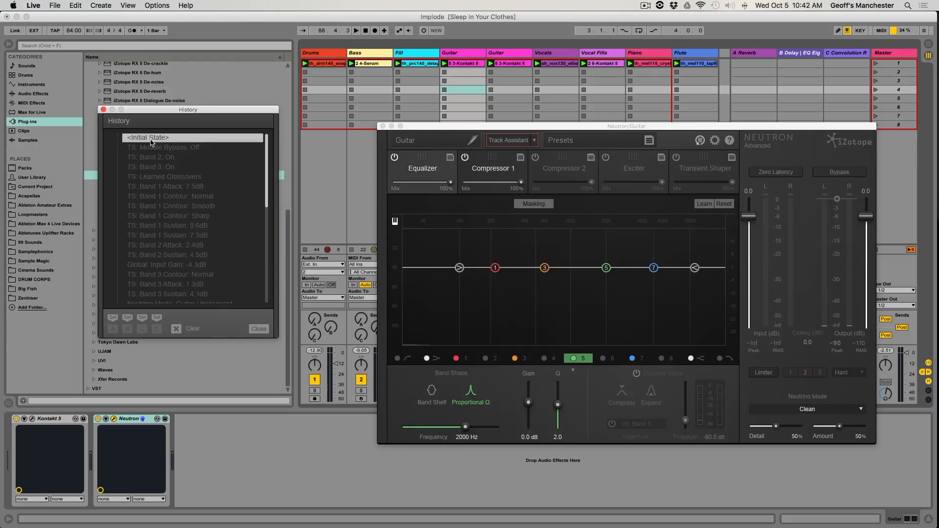
click(103, 110)
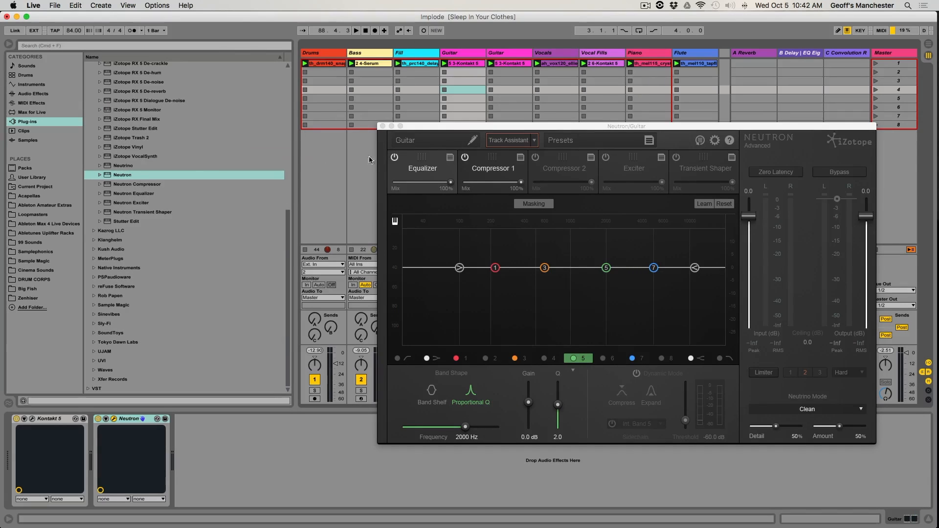
Play the song, run Track Assistant on the Guitar, and move the plug-in window clear of the mixer's track controls
key(space)
click(517, 142)
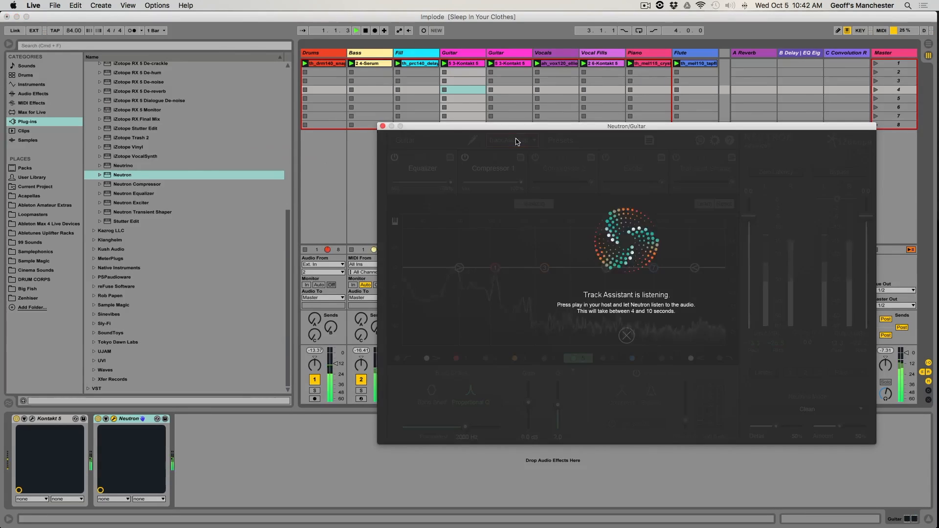
drag(487, 128, 223, 39)
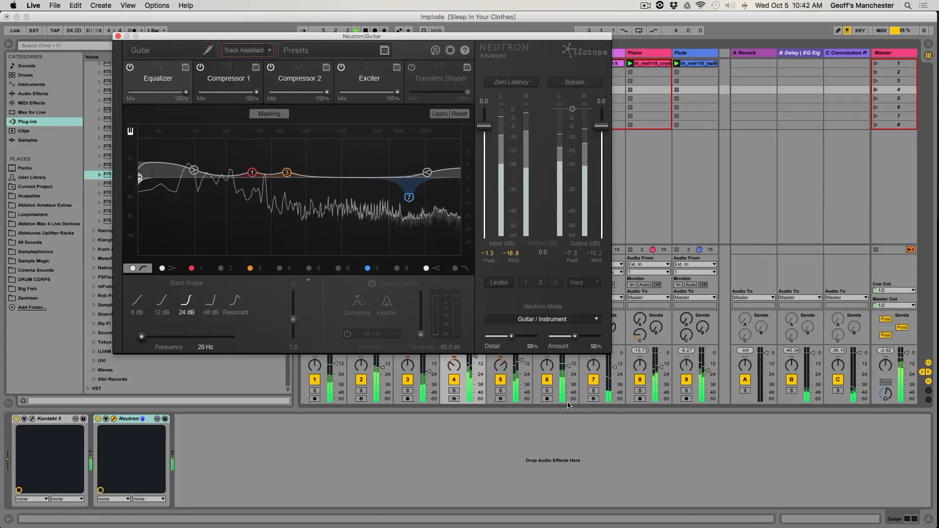
Solo the Guitar track and compare its sound with Neutron bypassed and active
click(454, 391)
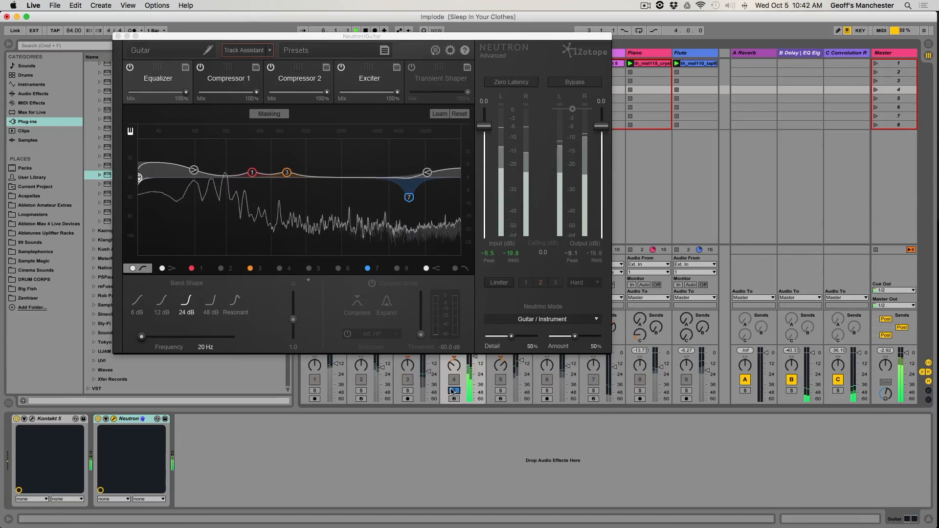
click(581, 82)
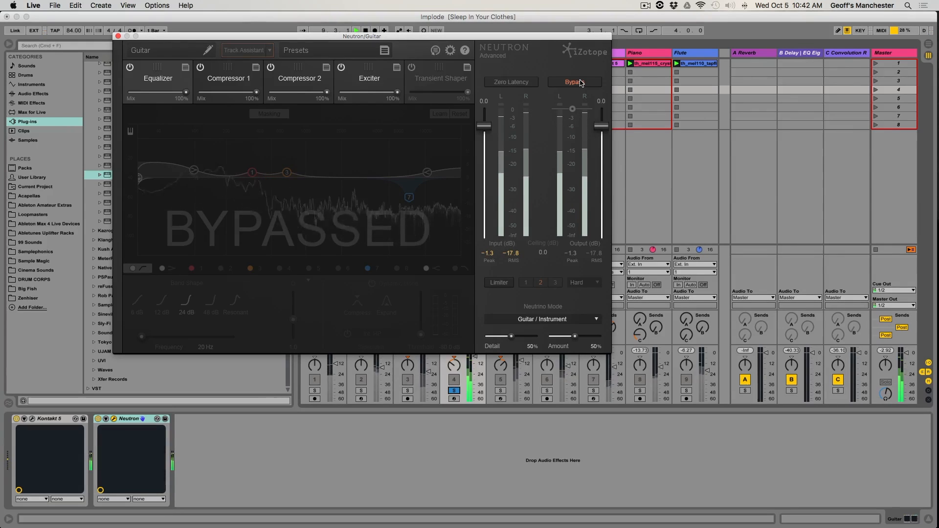
click(580, 83)
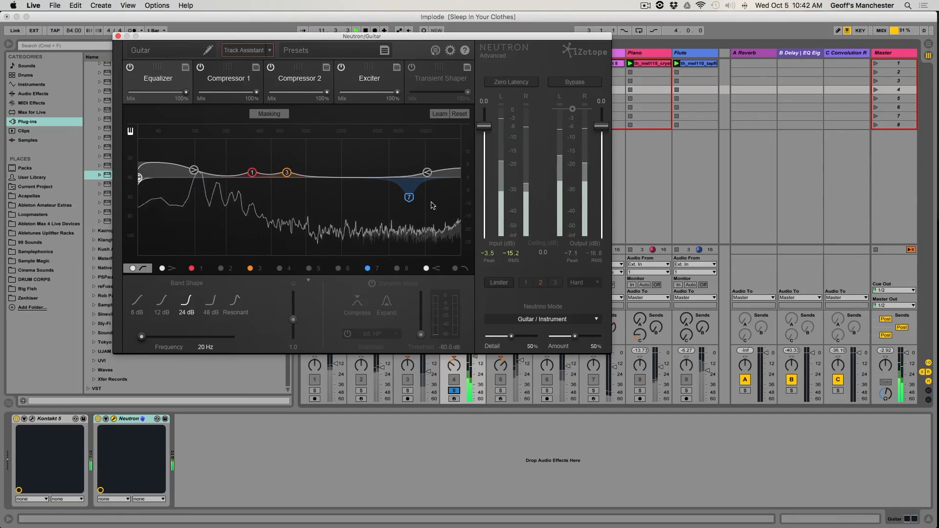
Set the Guitar EQ's high shelf gain to -0.1 dB and low shelf to 1.3 dB at 98 Hz, and raise Neutrino Detail to 54%
drag(428, 175, 427, 179)
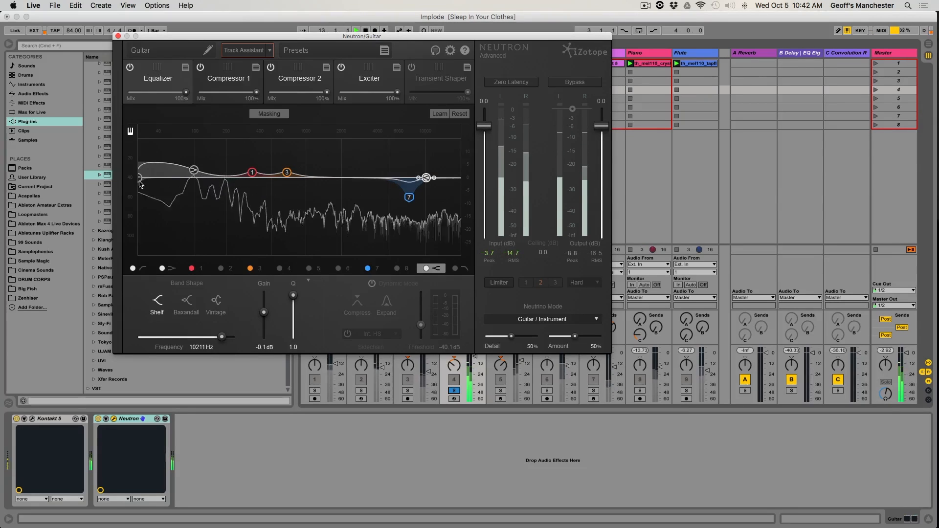
drag(193, 171, 192, 174)
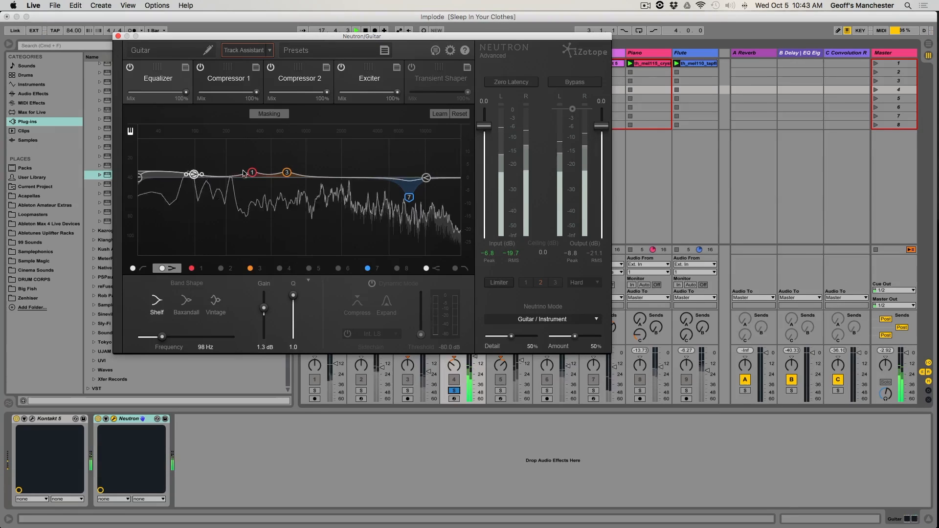
drag(510, 337, 514, 341)
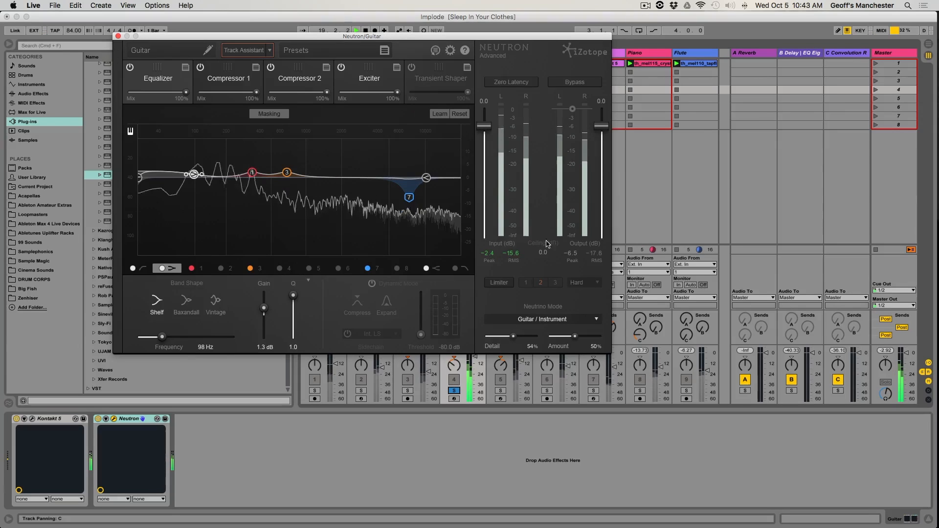
Compare the adjusted Guitar processing with Neutron bypassed and active, and stop playback
click(566, 87)
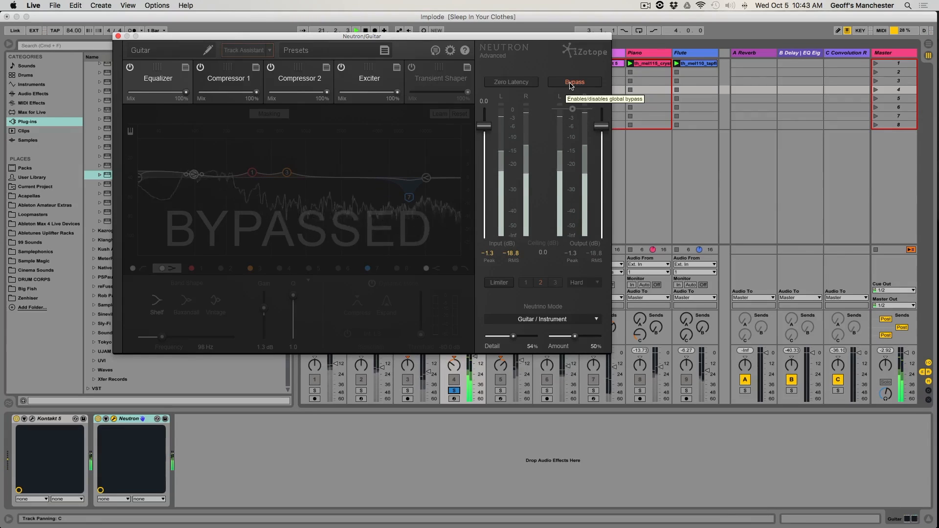
click(569, 84)
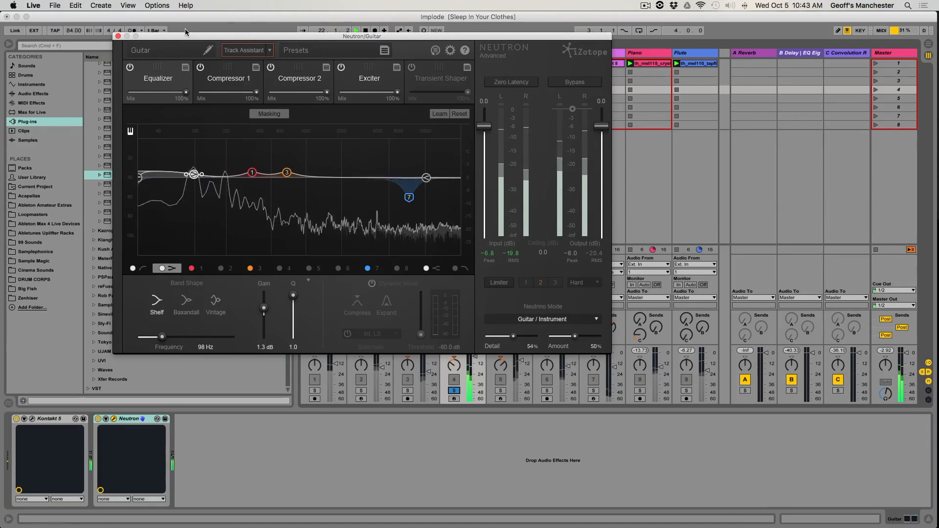
key(space)
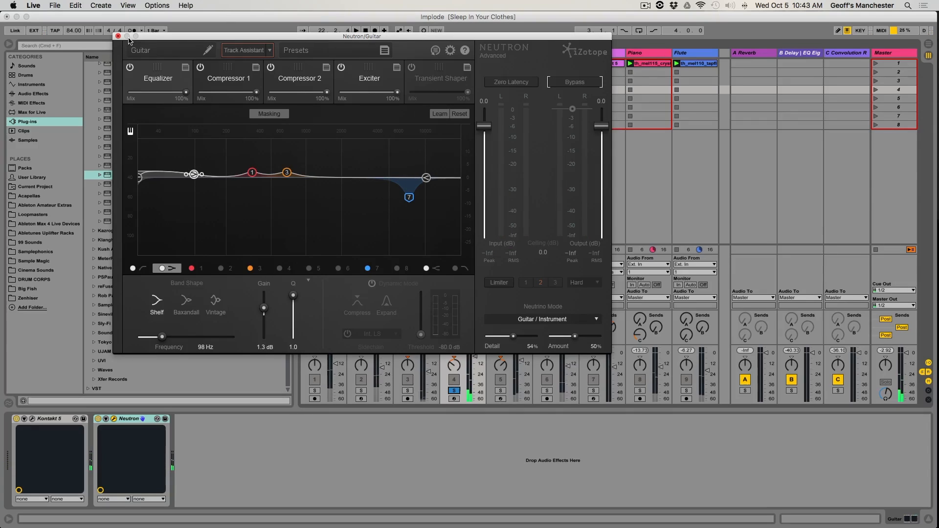